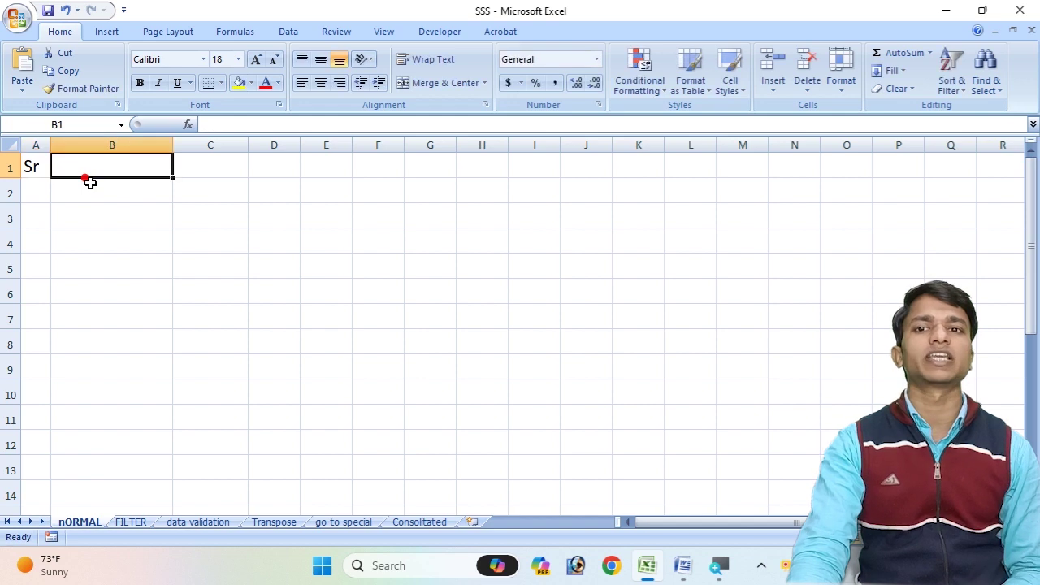
Enter the headings Name, Father's Name, Age and Address in B1:E1, after Sr
{"action": "type", "text": "NAm"}
{"action": "key", "text": "BackSpace"}
{"action": "key", "text": "BackSpace"}
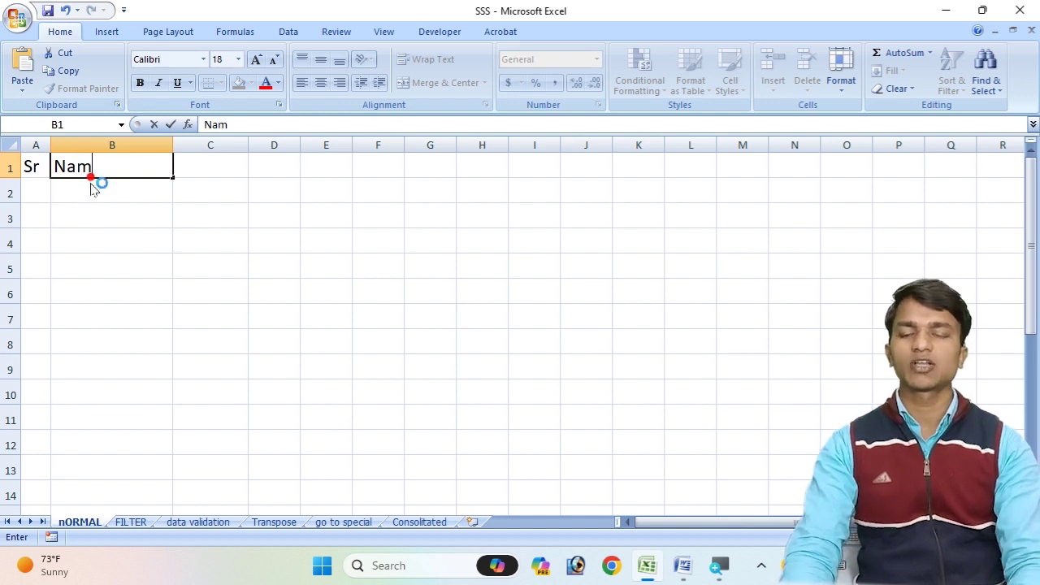
{"action": "key", "text": "Tab"}
{"action": "type", "text": "Father"}
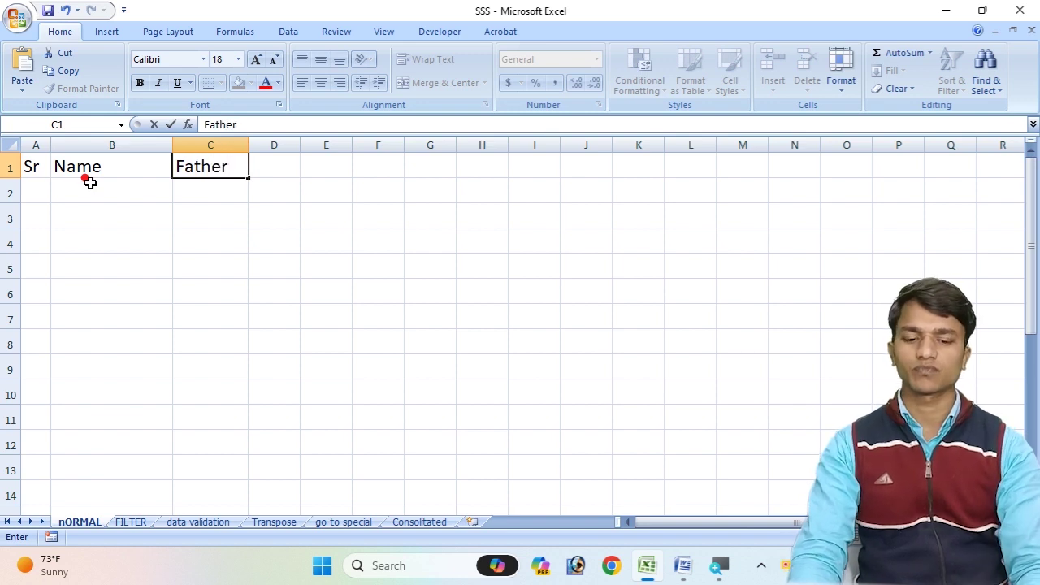
{"action": "type", "text": "'s Name"}
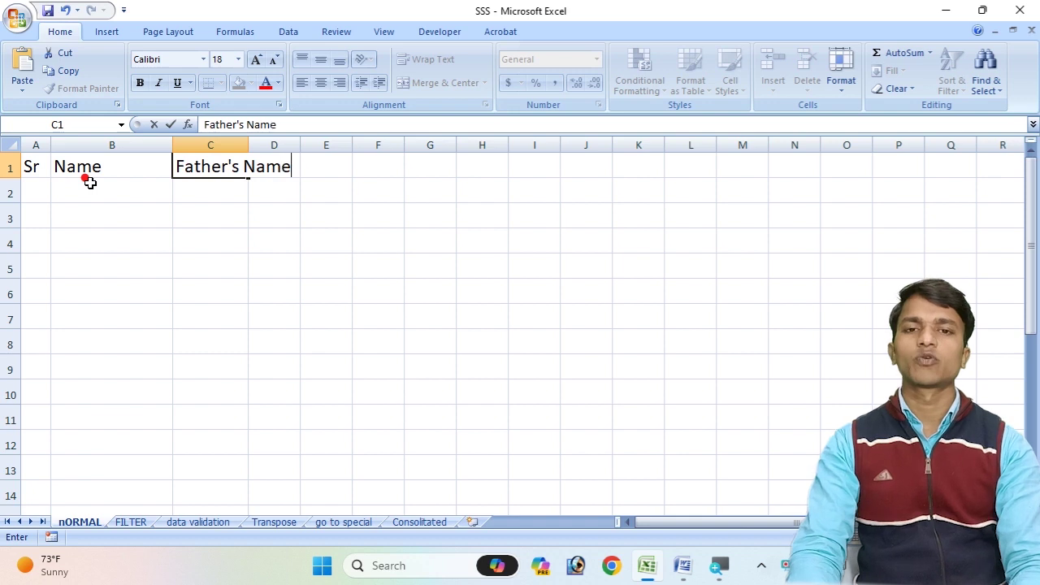
{"action": "key", "text": "Tab"}
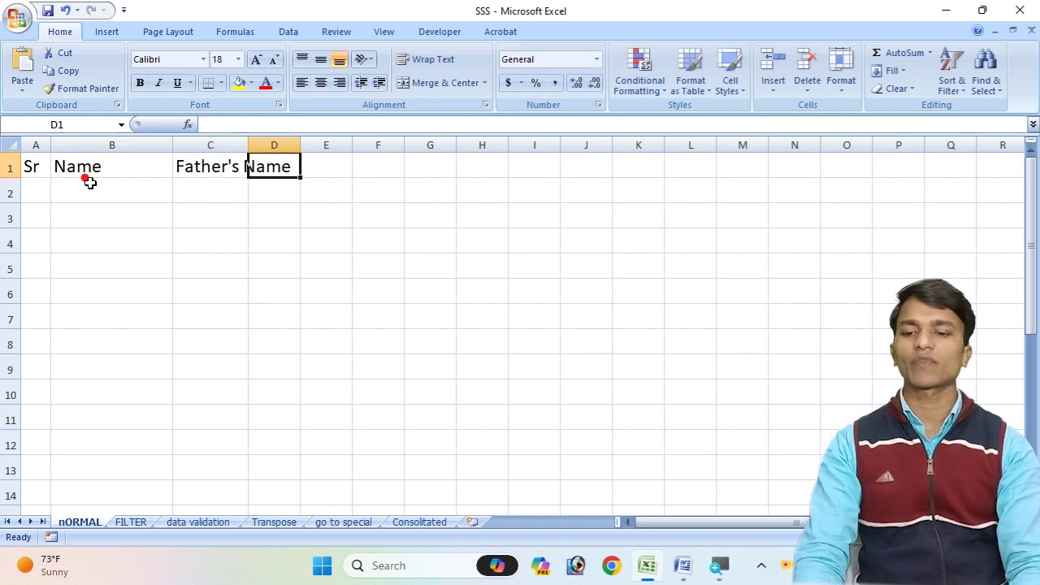
{"action": "type", "text": "Address"}
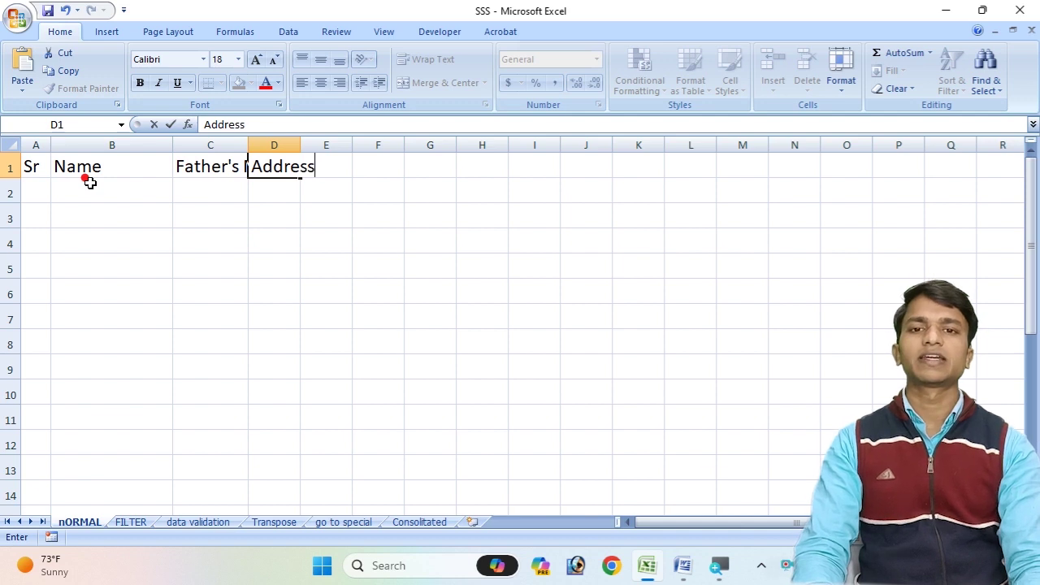
{"action": "key", "text": "Tab"}
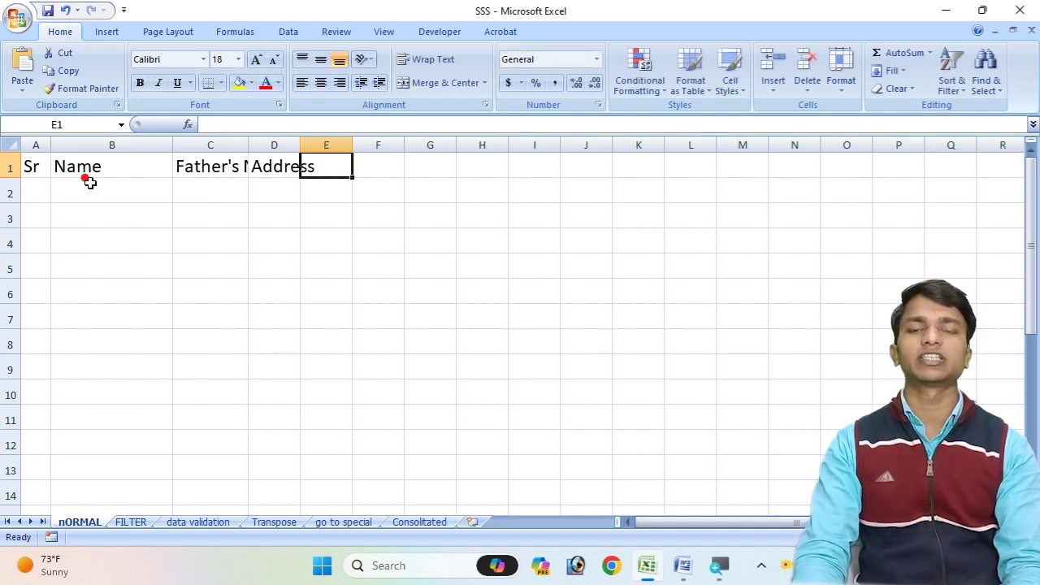
{"action": "key", "text": "Left"}
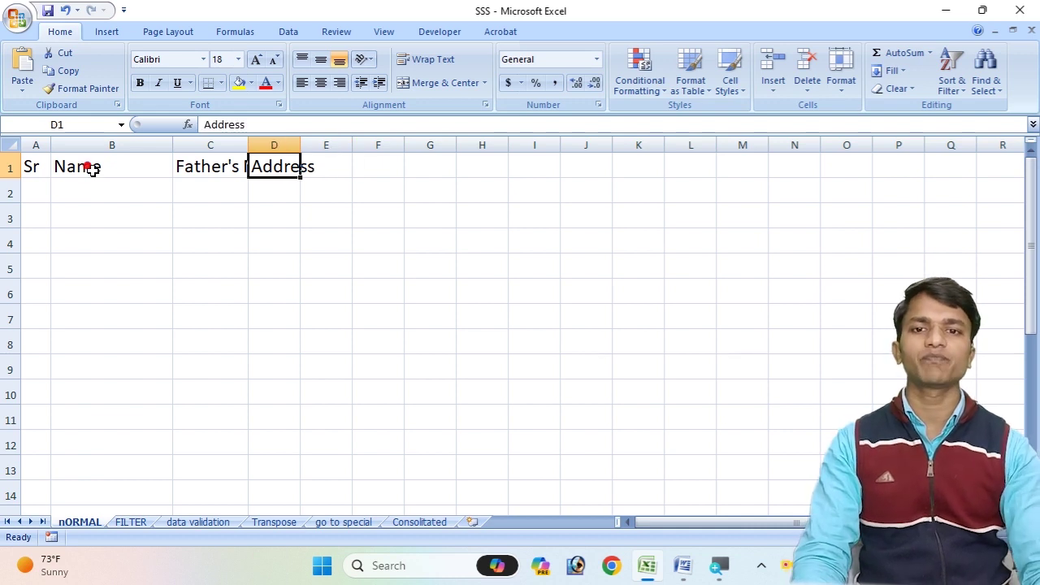
{"action": "type", "text": "Age"}
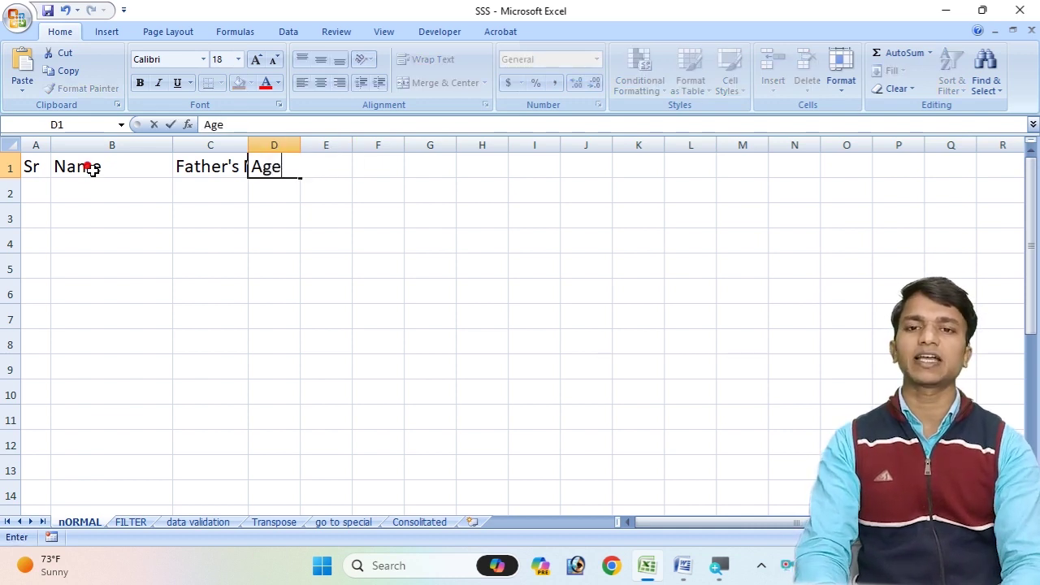
{"action": "key", "text": "Tab"}
{"action": "type", "text": "Addr"}
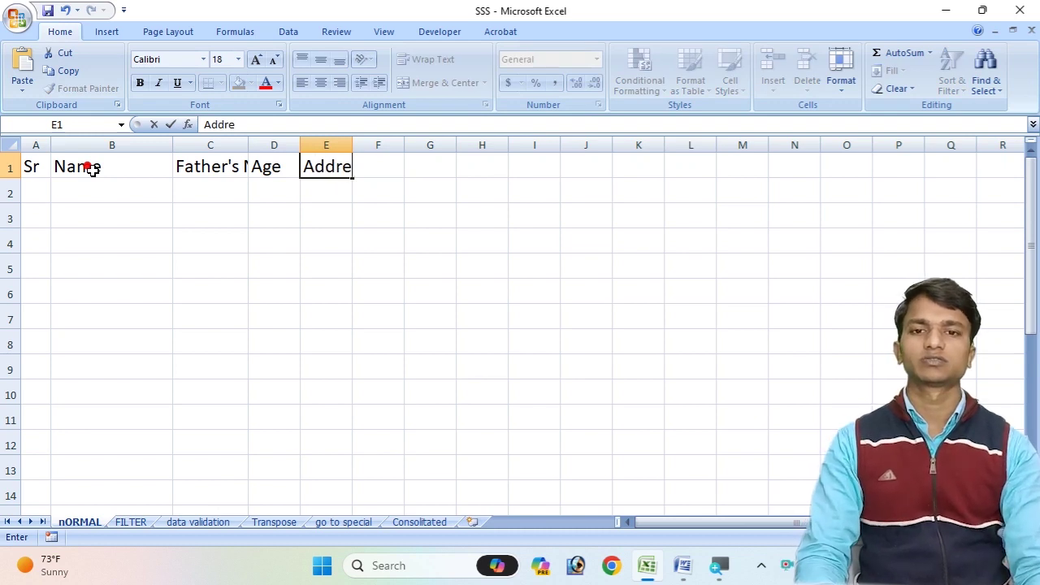
{"action": "type", "text": "ess"}
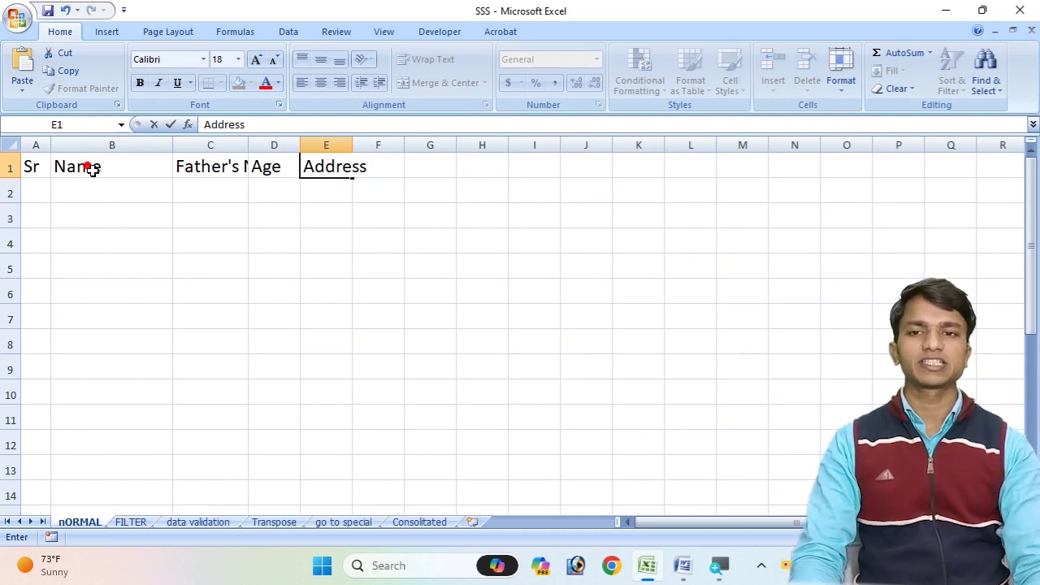
{"action": "left_click", "coordinate": [166, 258]}
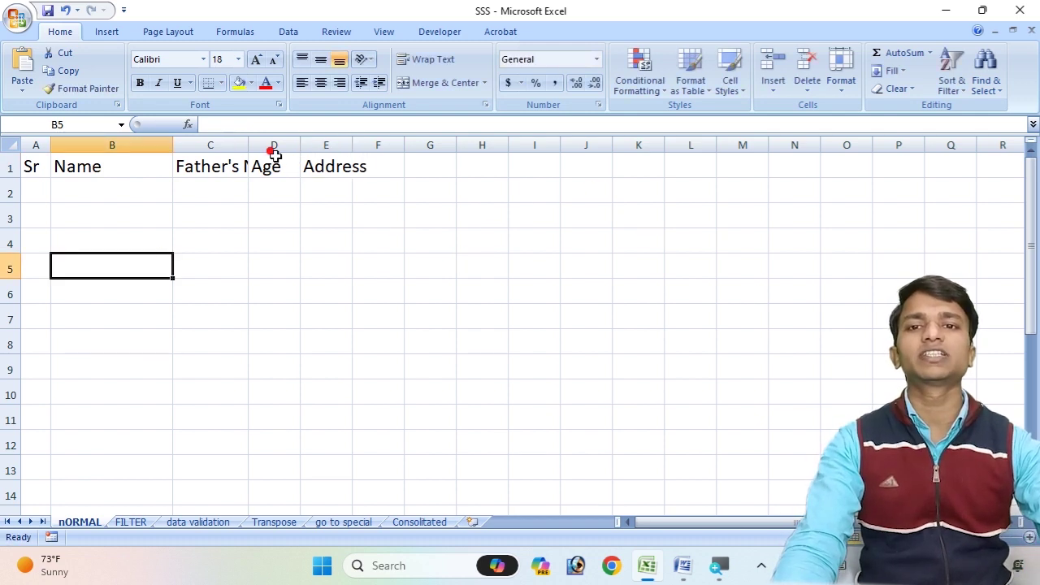
Drag-resize columns C and E, then AutoFit columns A to E from a header border
{"action": "left_click_drag", "start_coordinate": [249, 138], "coordinate": [361, 130]}
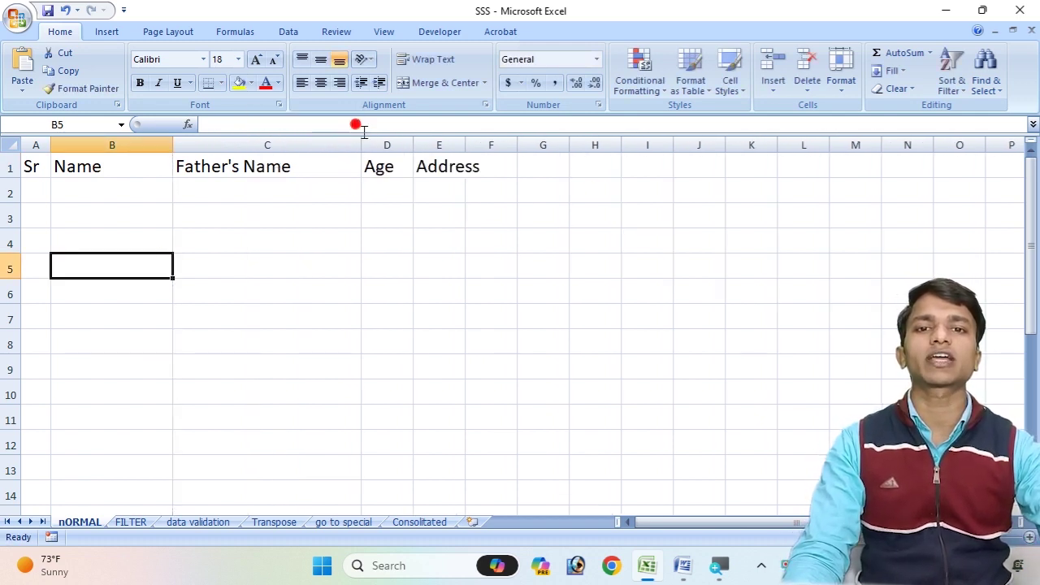
{"action": "left_click", "coordinate": [363, 126]}
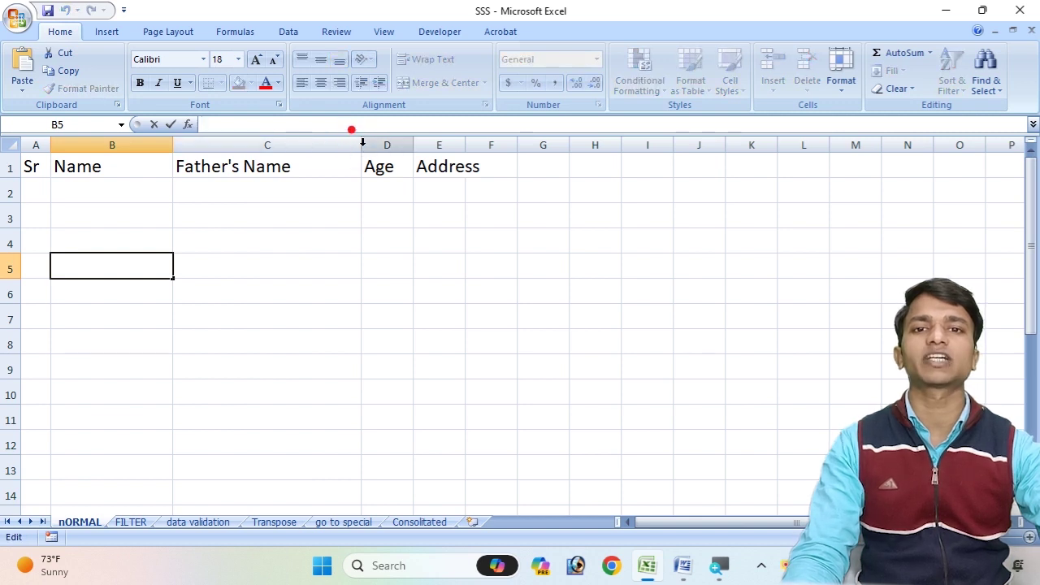
{"action": "left_click", "coordinate": [360, 144]}
{"action": "left_click_drag", "start_coordinate": [360, 144], "coordinate": [309, 143]}
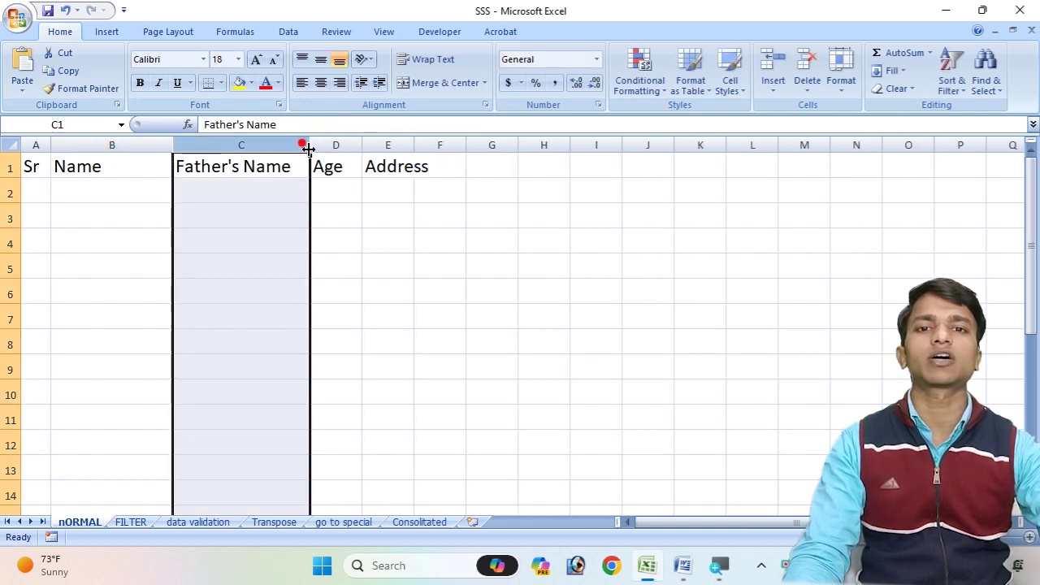
{"action": "left_click_drag", "start_coordinate": [414, 143], "coordinate": [570, 151]}
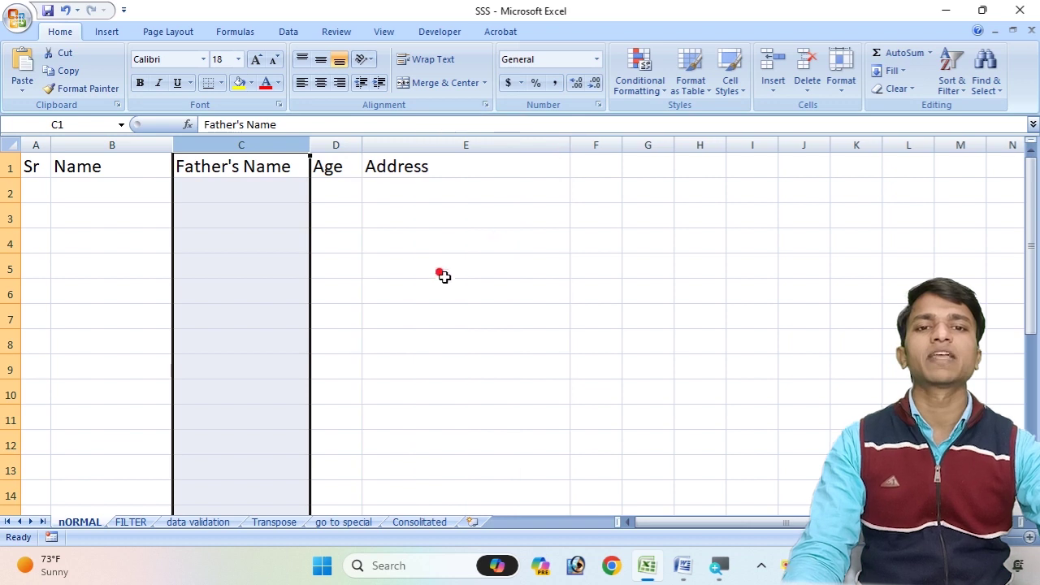
{"action": "left_click", "coordinate": [420, 288]}
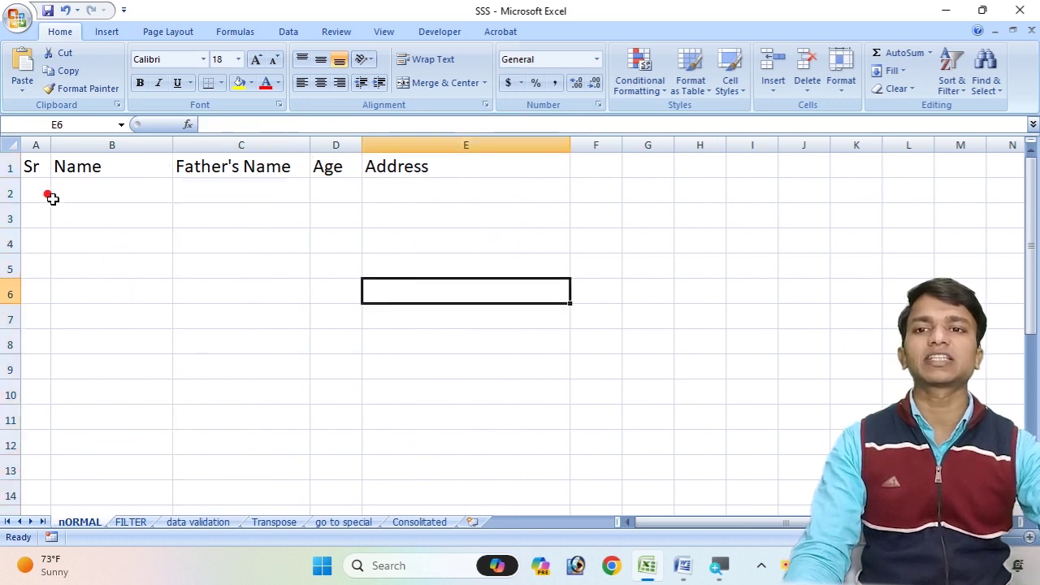
{"action": "mouse_move", "coordinate": [36, 145]}
{"action": "left_mouse_down"}
{"action": "mouse_move", "coordinate": [128, 168]}
{"action": "mouse_move", "coordinate": [504, 212]}
{"action": "left_mouse_up"}
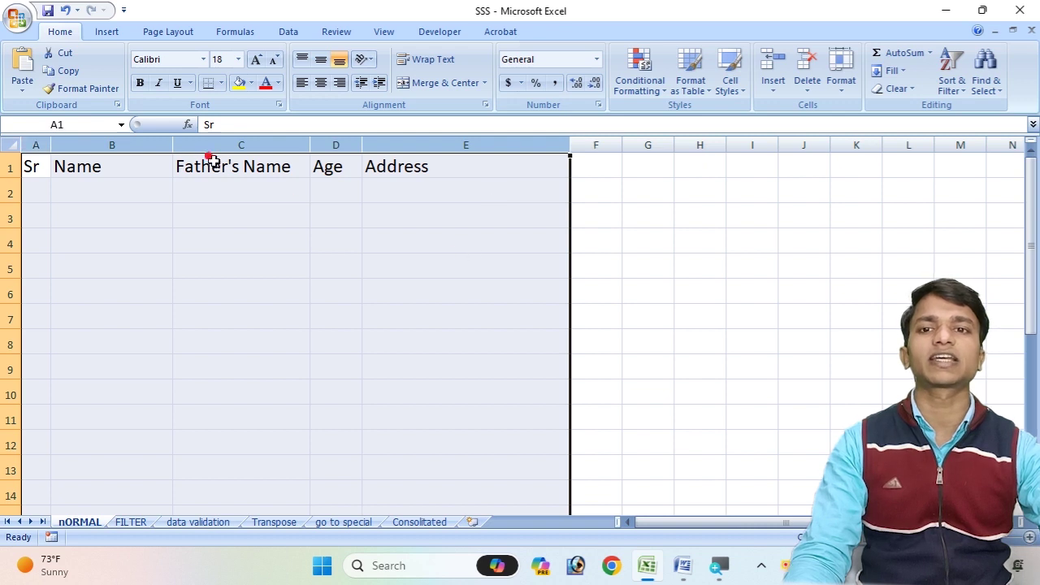
{"action": "double_click", "coordinate": [176, 143]}
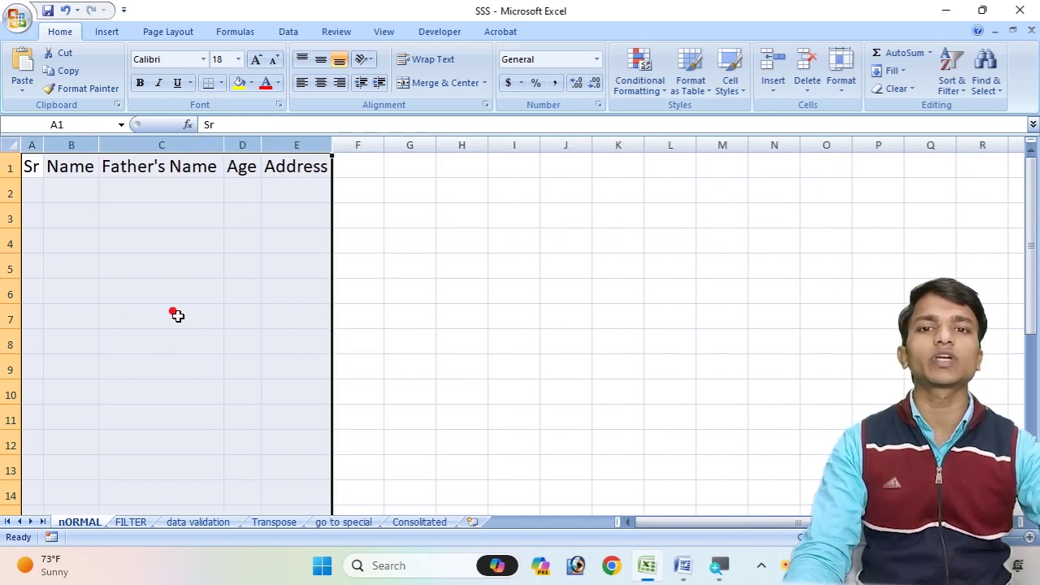
{"action": "left_click", "coordinate": [285, 339]}
Widen columns D and E, then AutoFit A1:E14 with Home > Format > AutoFit Column Width
{"action": "left_click_drag", "start_coordinate": [28, 166], "coordinate": [292, 508]}
{"action": "left_click", "coordinate": [395, 246]}
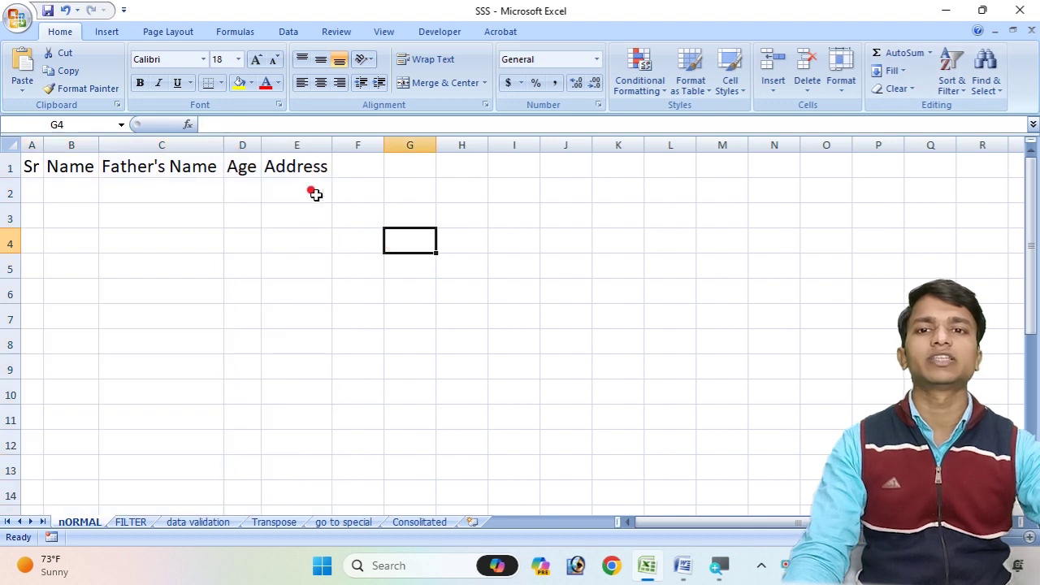
{"action": "left_click_drag", "start_coordinate": [258, 144], "coordinate": [395, 147]}
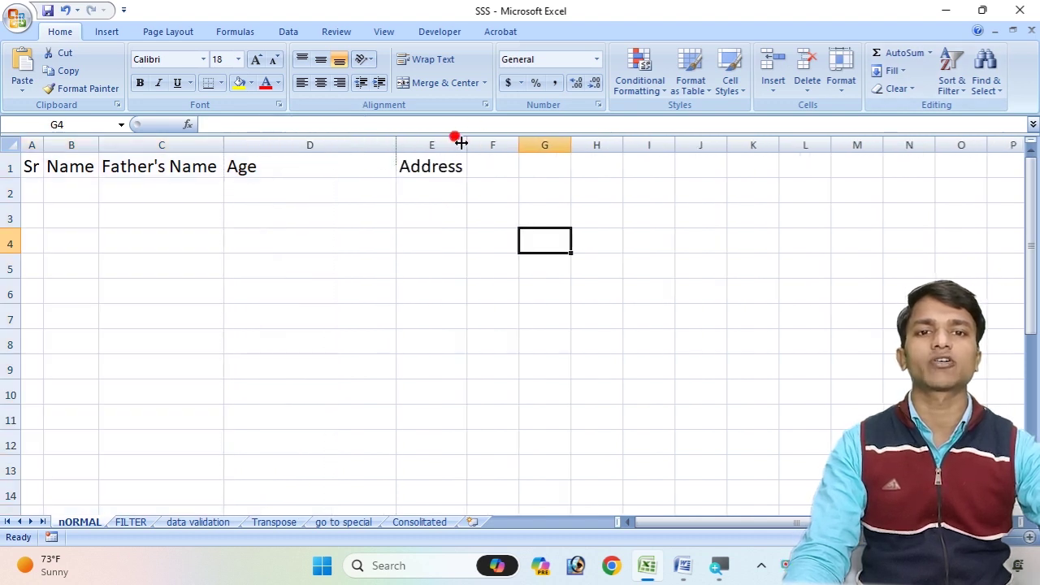
{"action": "left_click_drag", "start_coordinate": [467, 145], "coordinate": [591, 146]}
{"action": "left_click_drag", "start_coordinate": [32, 162], "coordinate": [504, 490]}
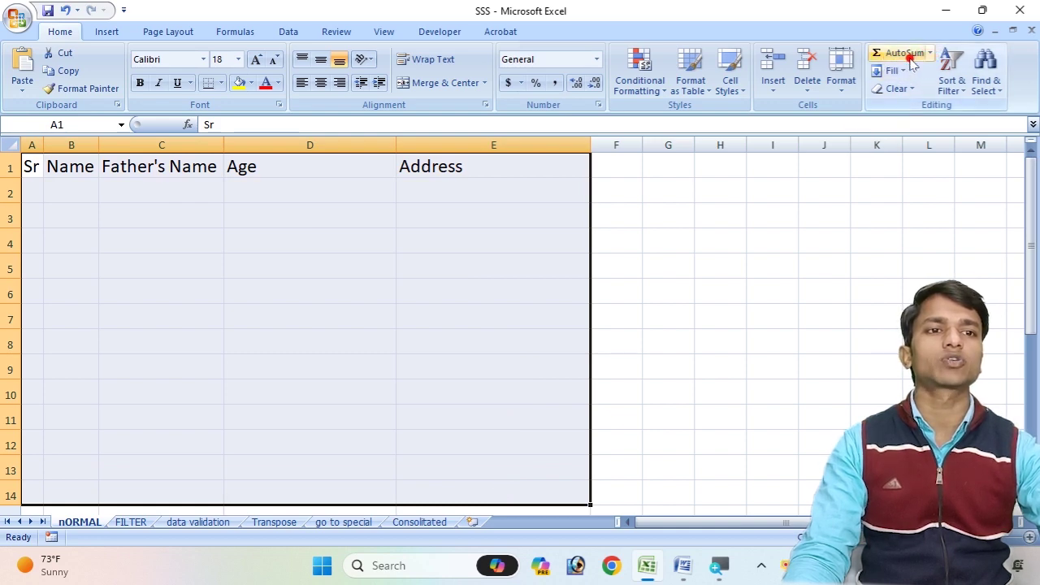
{"action": "left_click", "coordinate": [841, 89]}
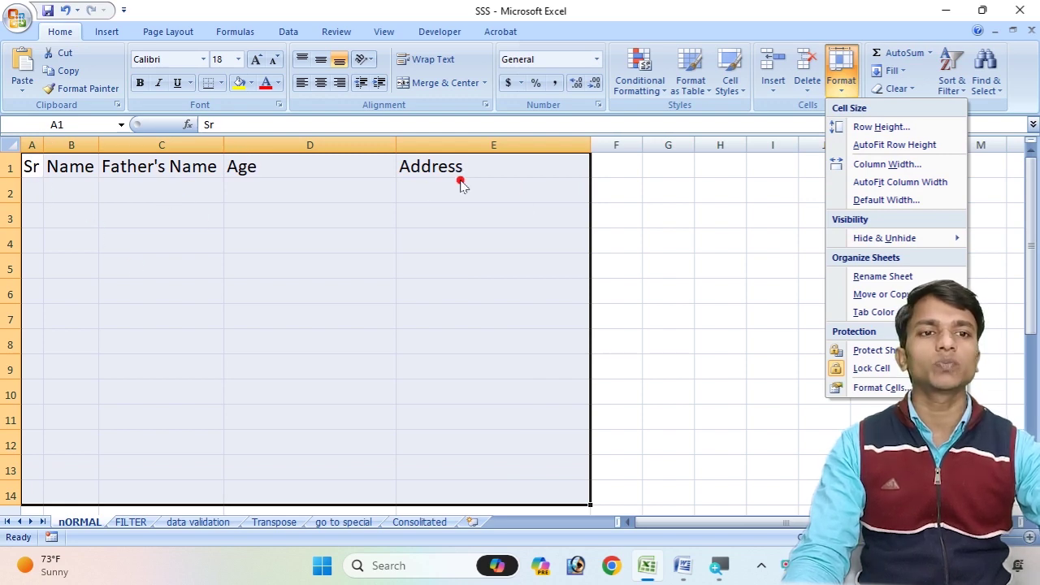
{"action": "left_click", "coordinate": [910, 182]}
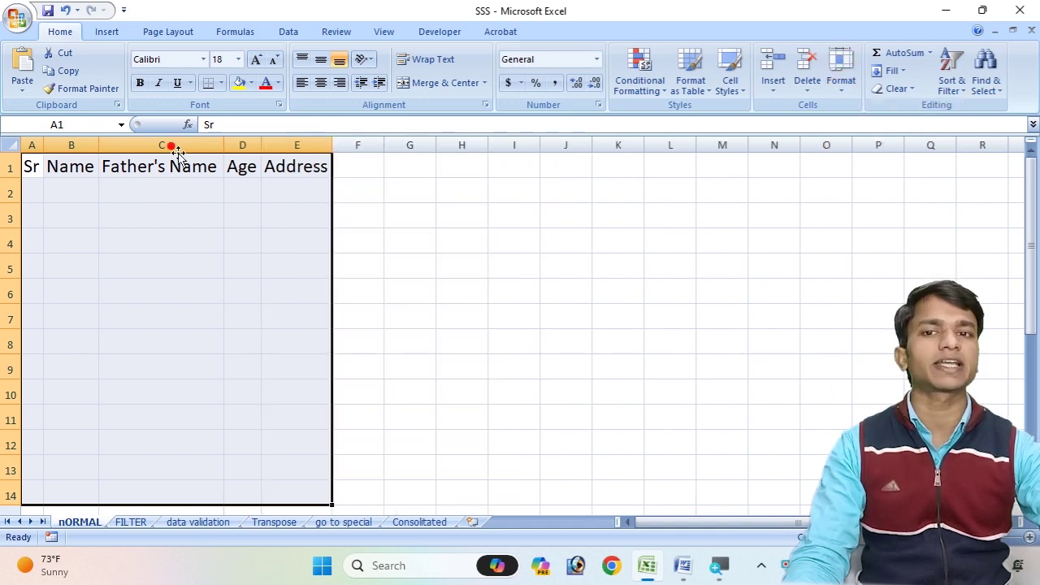
{"action": "left_click", "coordinate": [32, 189]}
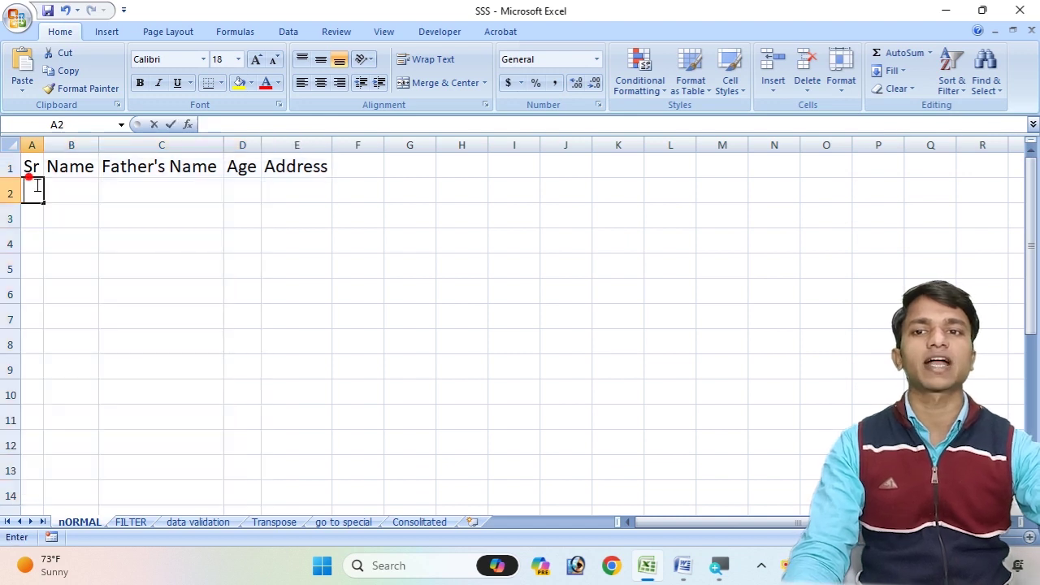
Enter 1 and 2 in A2:A3 and fill the series down to 19 in row 20
{"action": "key", "text": "Return"}
{"action": "type", "text": "2"}
{"action": "left_click", "coordinate": [51, 244]}
{"action": "left_click_drag", "start_coordinate": [30, 186], "coordinate": [33, 216]}
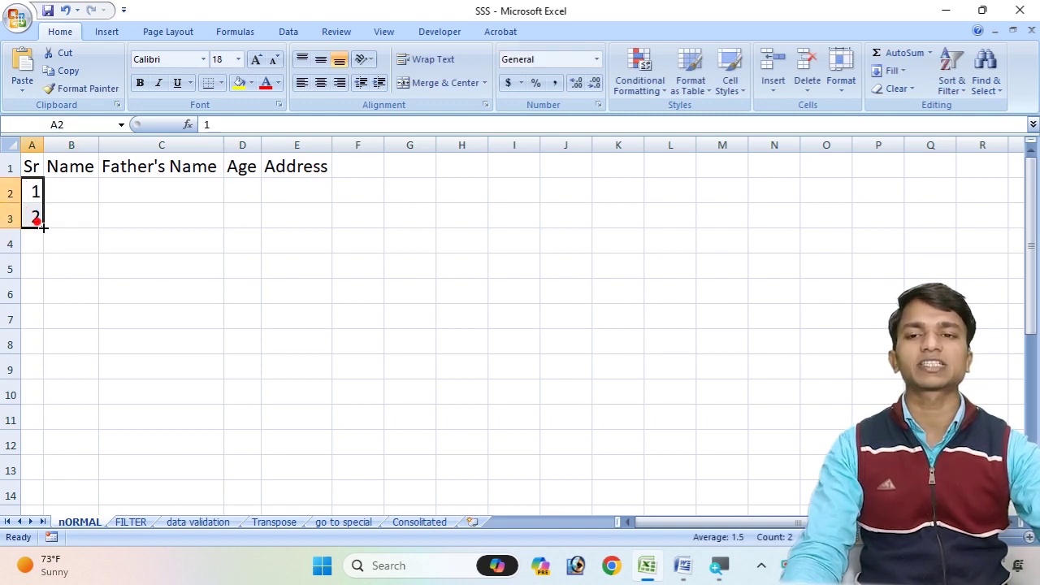
{"action": "left_click_drag", "start_coordinate": [43, 229], "coordinate": [36, 488]}
Widen column A so the two-digit serial numbers display fully
{"action": "scroll", "coordinate": [61, 418], "scroll_direction": "up", "scroll_amount": 3}
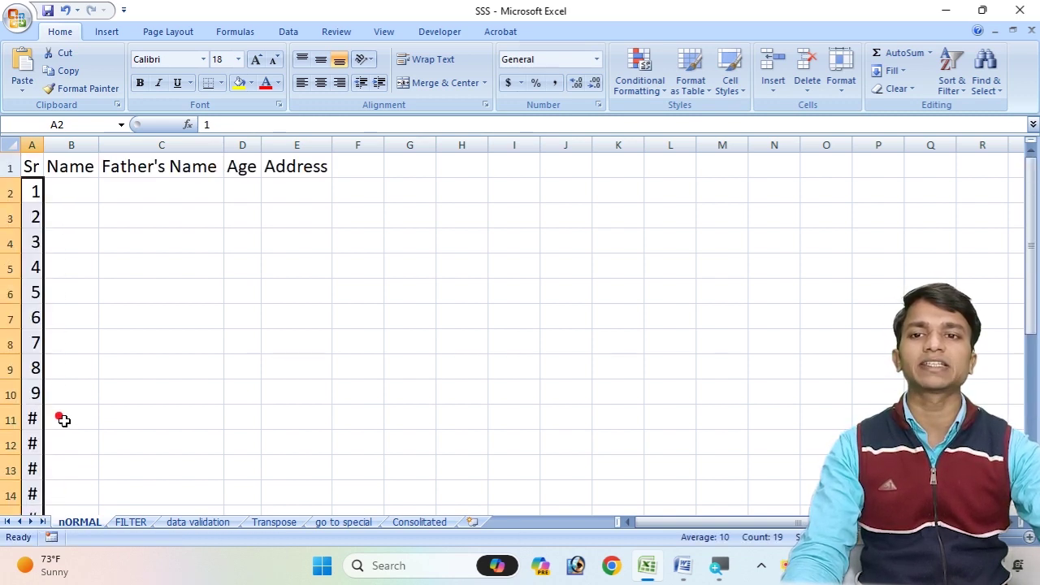
{"action": "scroll", "coordinate": [60, 417], "scroll_direction": "down", "scroll_amount": 7}
{"action": "scroll", "coordinate": [62, 417], "scroll_direction": "up", "scroll_amount": 2}
{"action": "scroll", "coordinate": [35, 358], "scroll_direction": "up", "scroll_amount": 5}
{"action": "scroll", "coordinate": [29, 382], "scroll_direction": "down", "scroll_amount": 5}
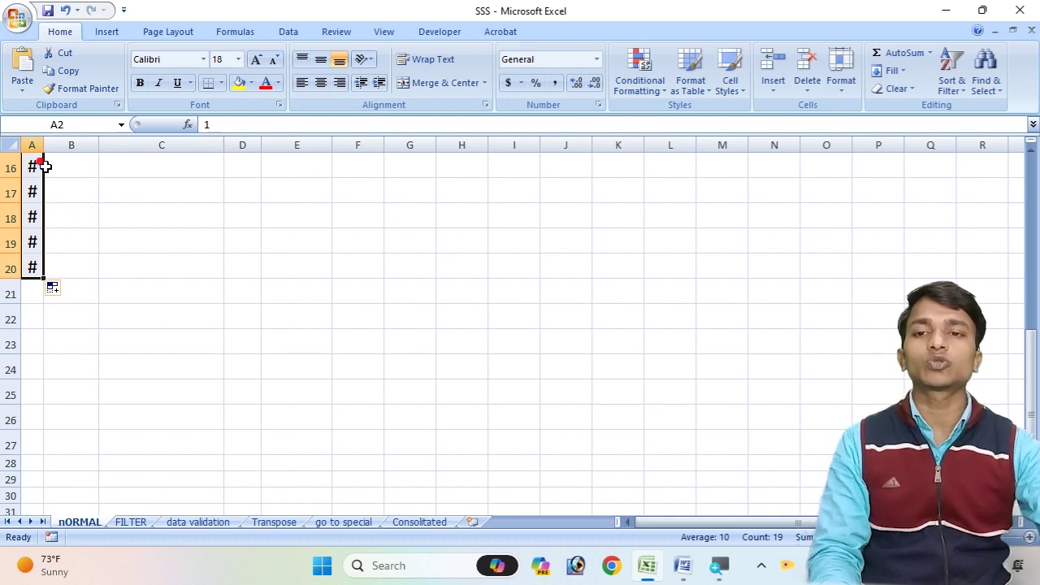
{"action": "scroll", "coordinate": [38, 202], "scroll_direction": "up", "scroll_amount": 2}
{"action": "scroll", "coordinate": [38, 201], "scroll_direction": "up", "scroll_amount": 3}
{"action": "left_click_drag", "start_coordinate": [44, 145], "coordinate": [64, 145]}
{"action": "scroll", "coordinate": [142, 268], "scroll_direction": "down", "scroll_amount": 7}
{"action": "scroll", "coordinate": [153, 262], "scroll_direction": "up", "scroll_amount": 7}
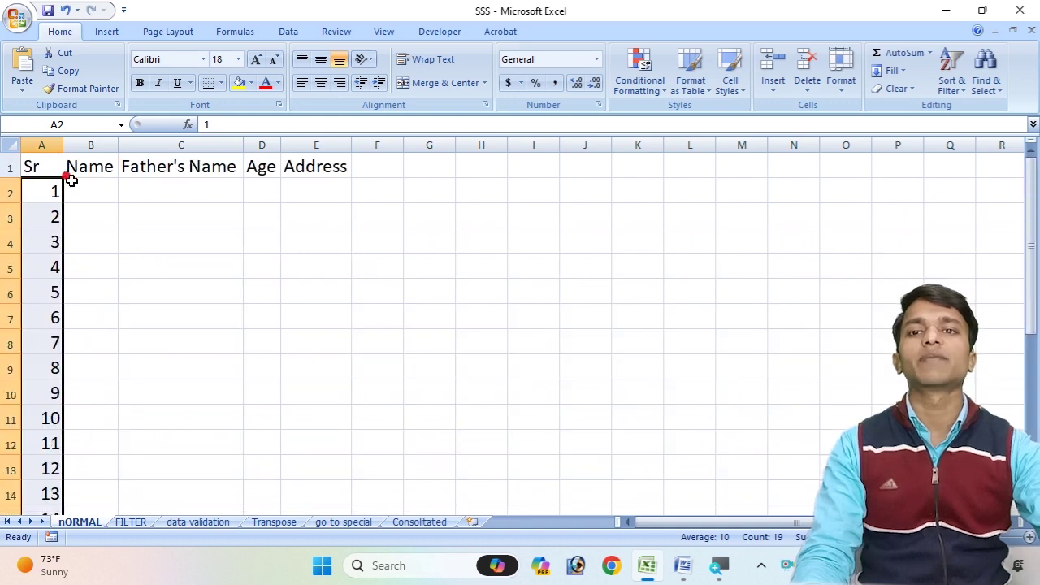
{"action": "left_click", "coordinate": [105, 189]}
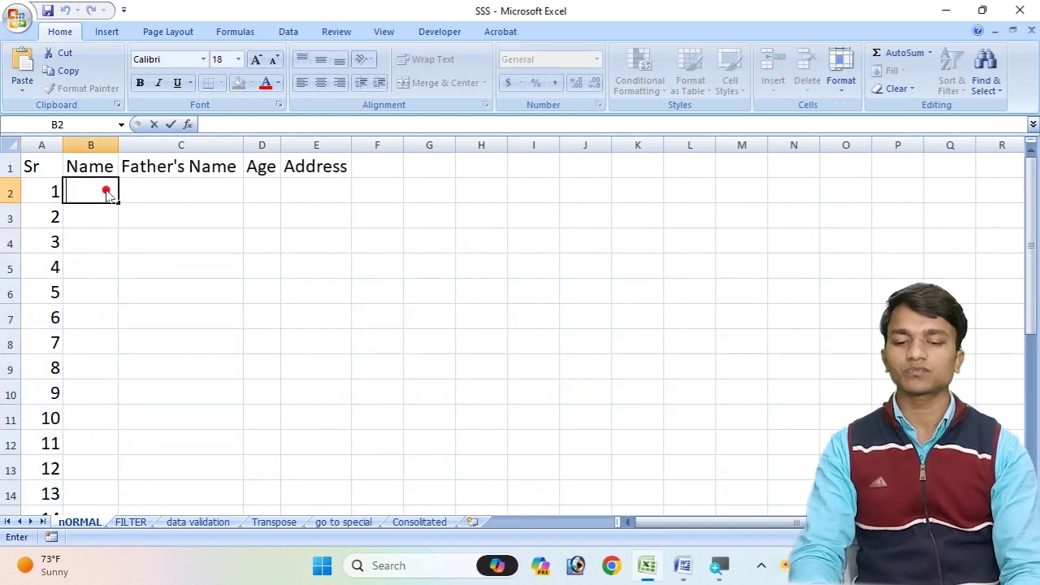
Enter the person's name in B2 and the father's name in C2, completing it
{"action": "type", "text": "Sonu"}
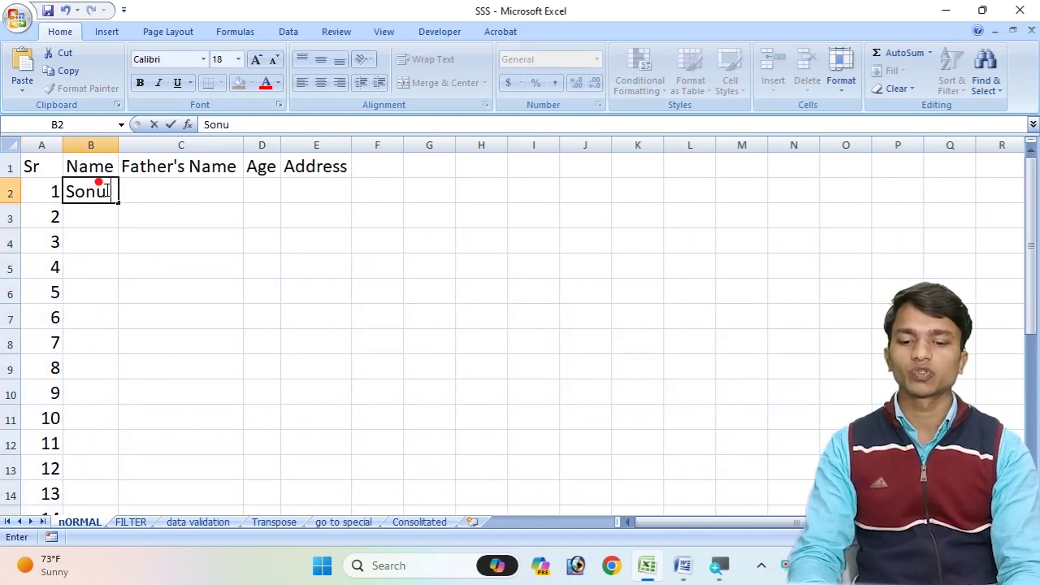
{"action": "type", "text": " Kumar"}
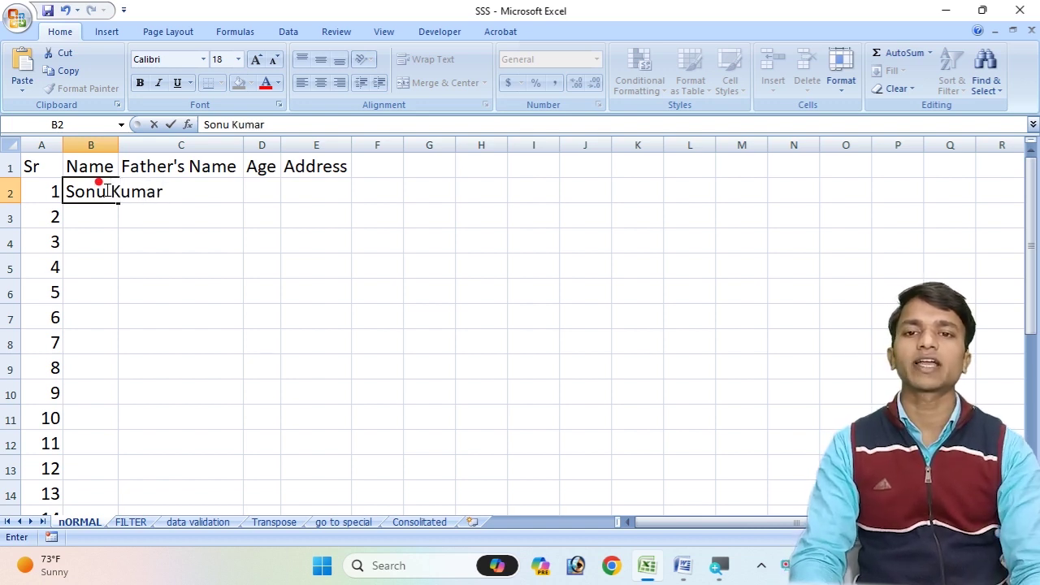
{"action": "key", "text": "Tab"}
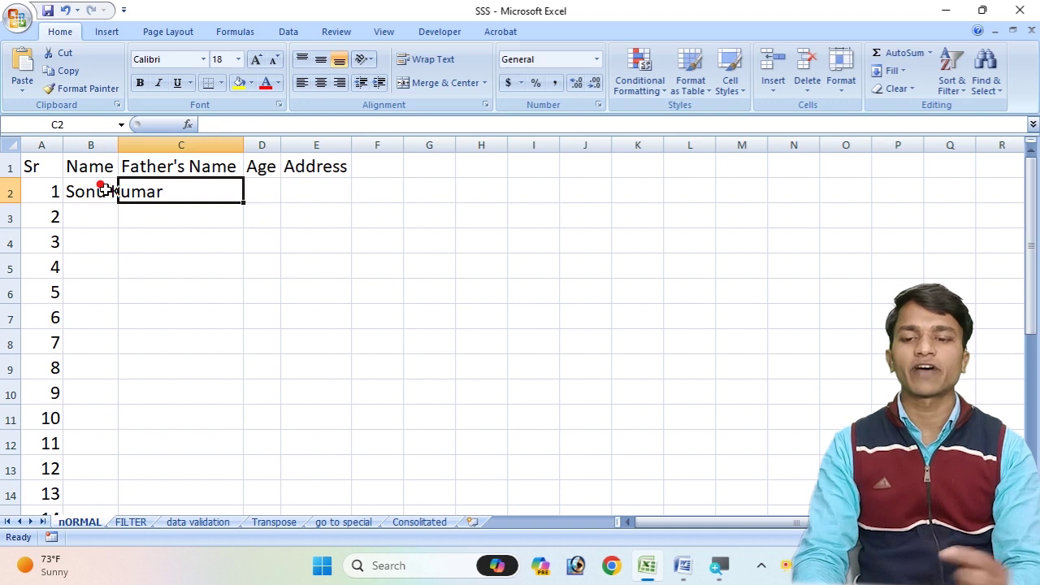
{"action": "type", "text": "Mo"}
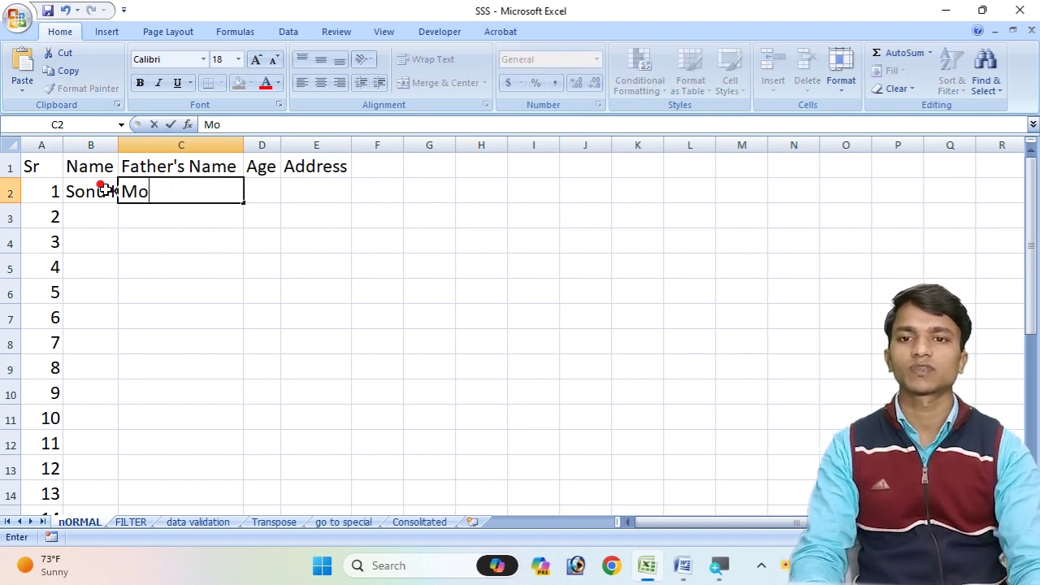
{"action": "type", "text": "unnu"}
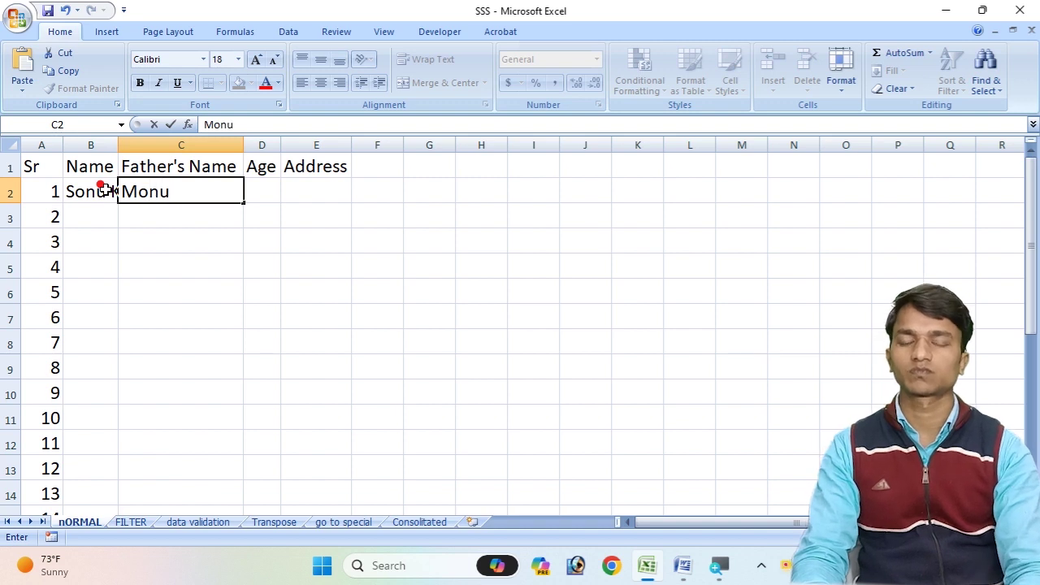
{"action": "key", "text": "Tab"}
{"action": "double_click", "coordinate": [162, 190]}
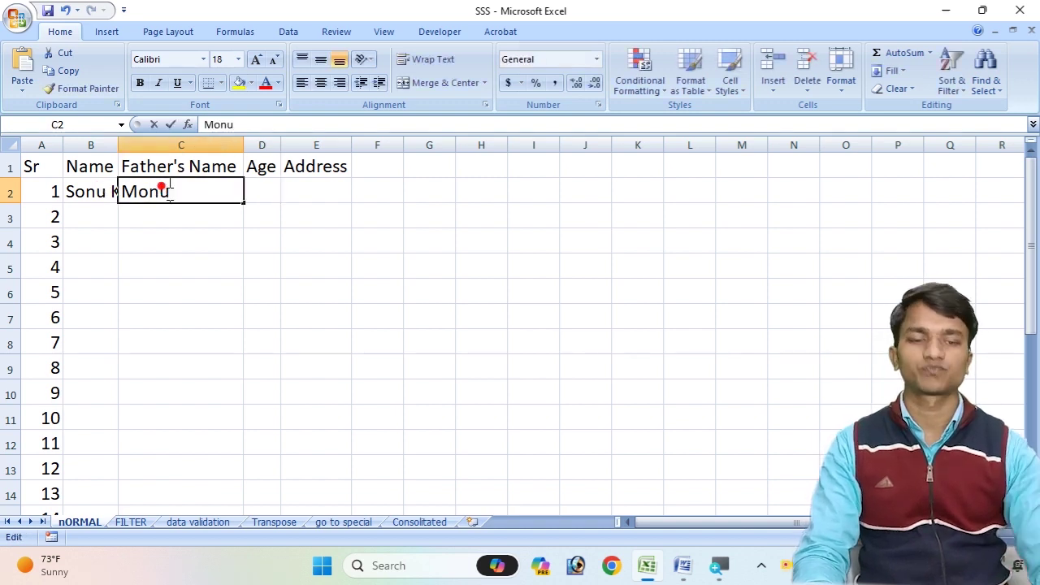
{"action": "type", "text": "Ku"}
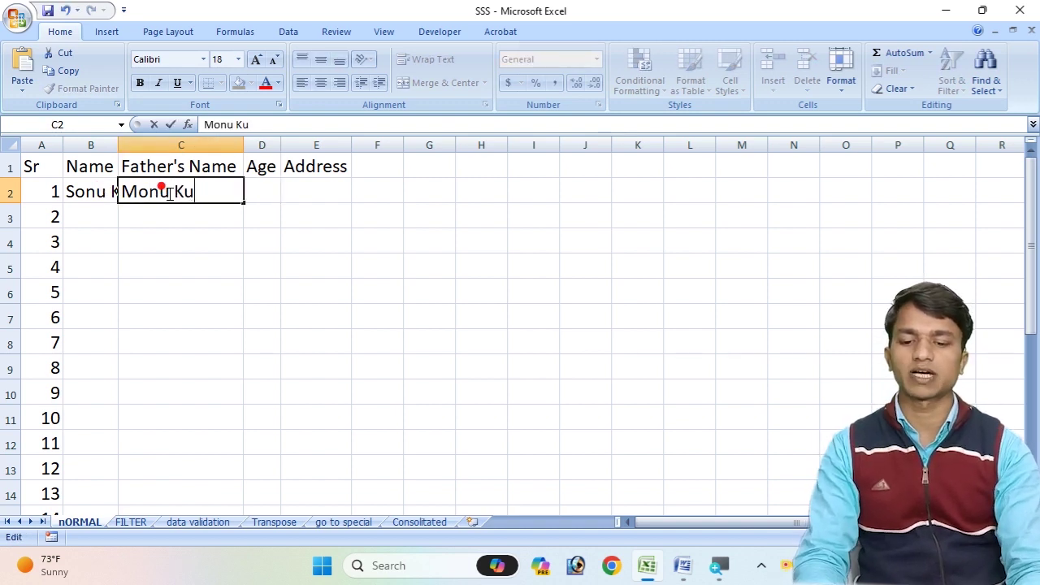
{"action": "type", "text": "mar"}
{"action": "key", "text": "Tab"}
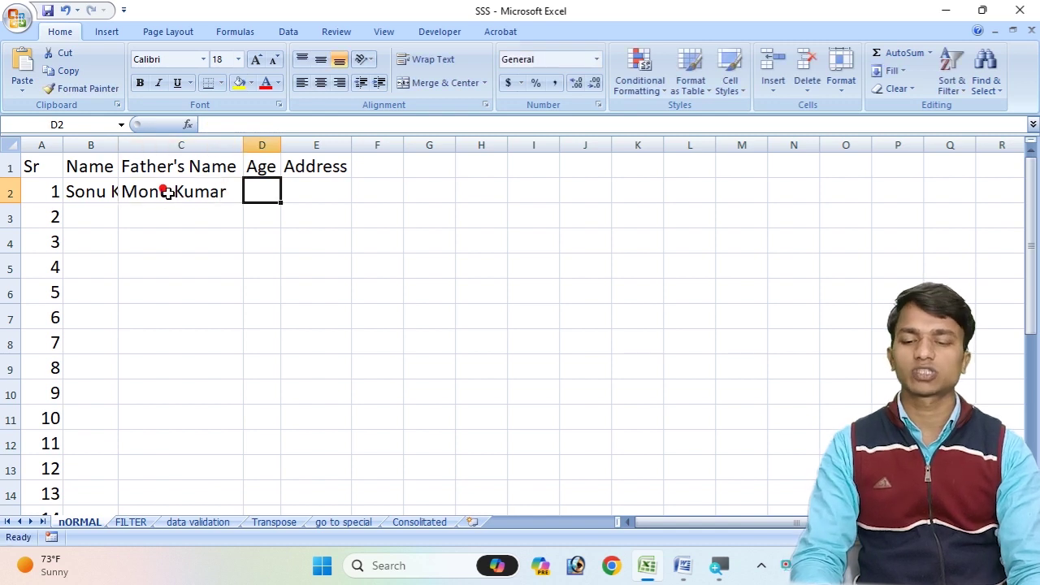
Enter age 52 in D2 and the address in E2
{"action": "type", "text": "52"}
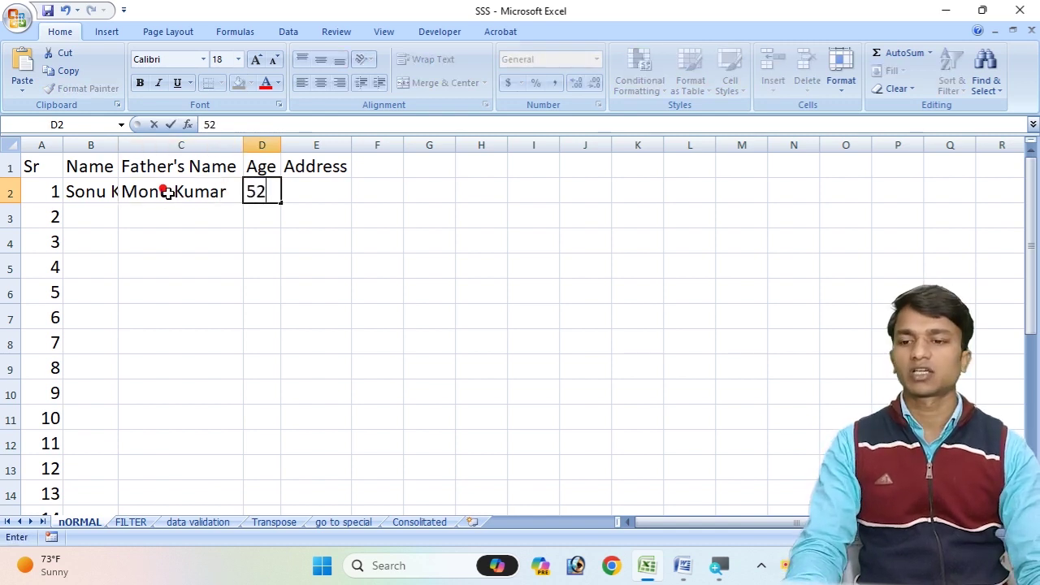
{"action": "key", "text": "Tab"}
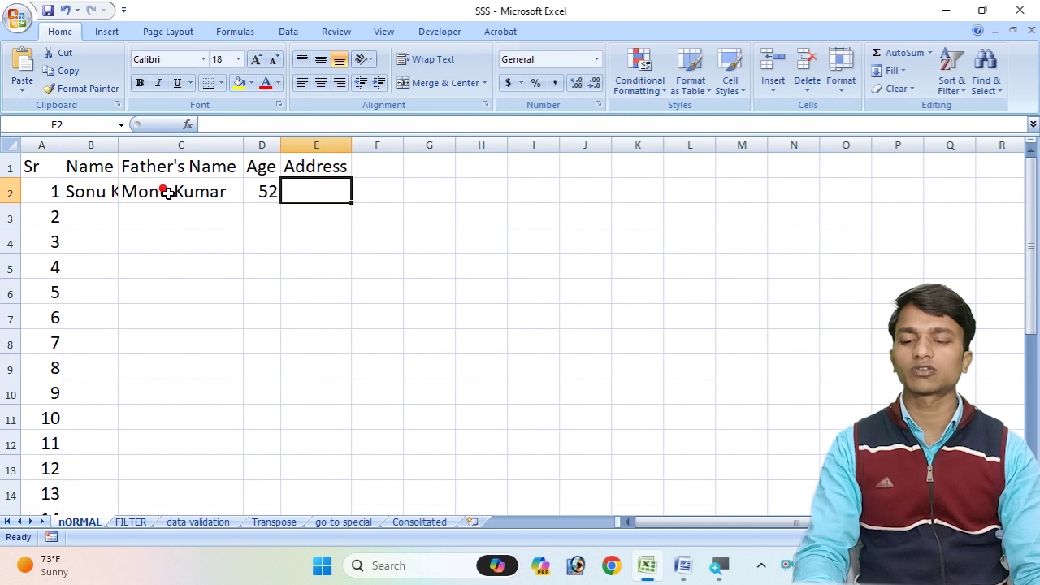
{"action": "type", "text": "Pupri"}
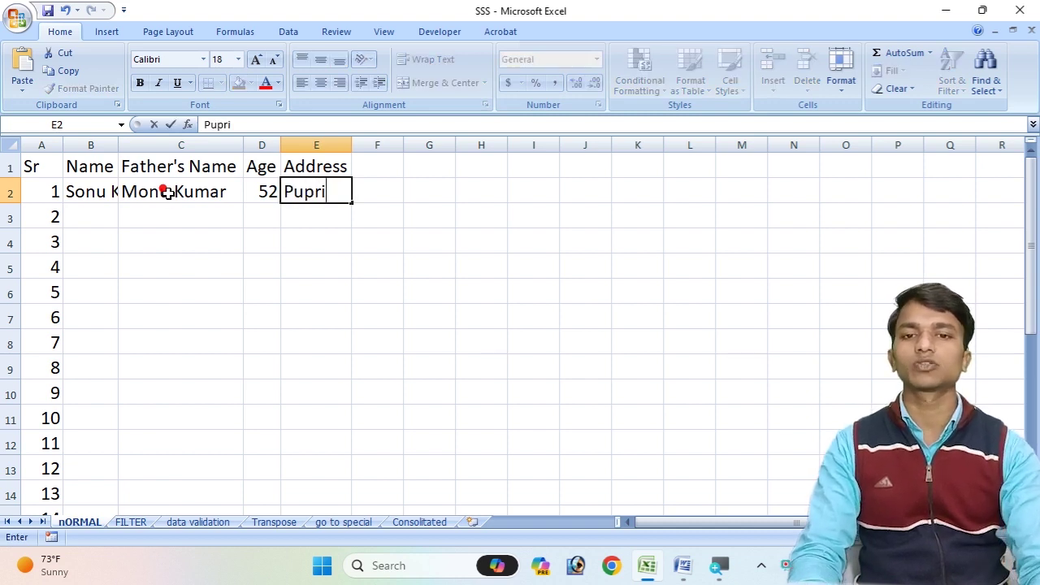
{"action": "key", "text": "Tab"}
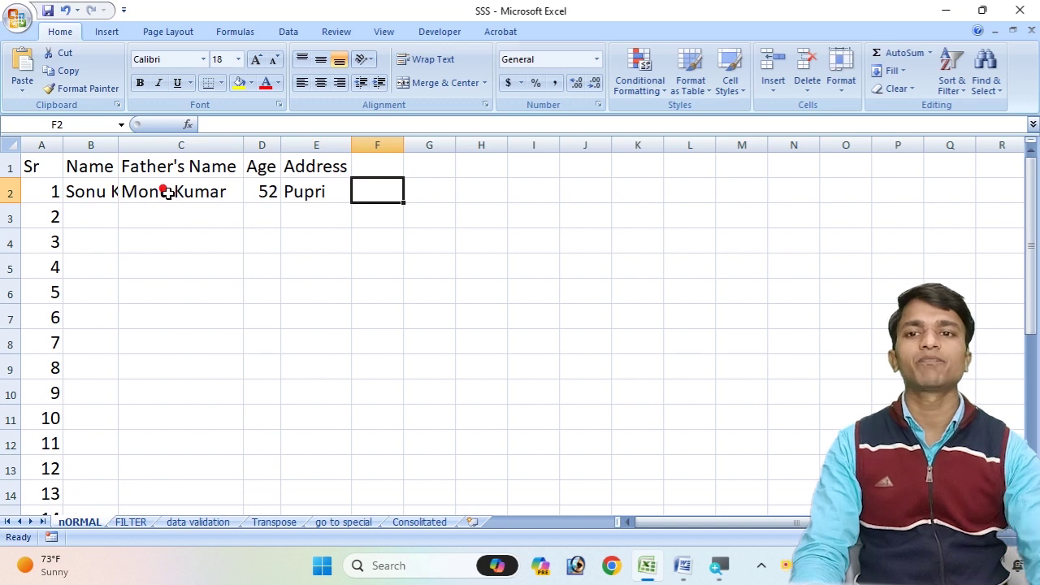
{"action": "left_click", "coordinate": [94, 216]}
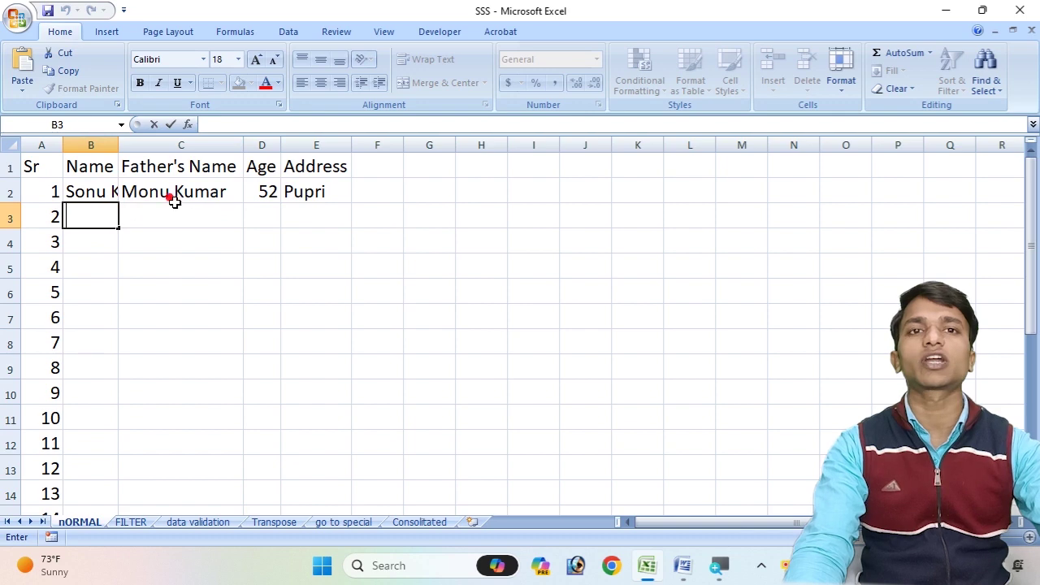
AutoFit column B to the full names, then AutoFit columns A–E so Sr narrows
{"action": "left_click_drag", "start_coordinate": [41, 165], "coordinate": [378, 471]}
{"action": "scroll", "coordinate": [308, 408], "scroll_direction": "up", "scroll_amount": 3}
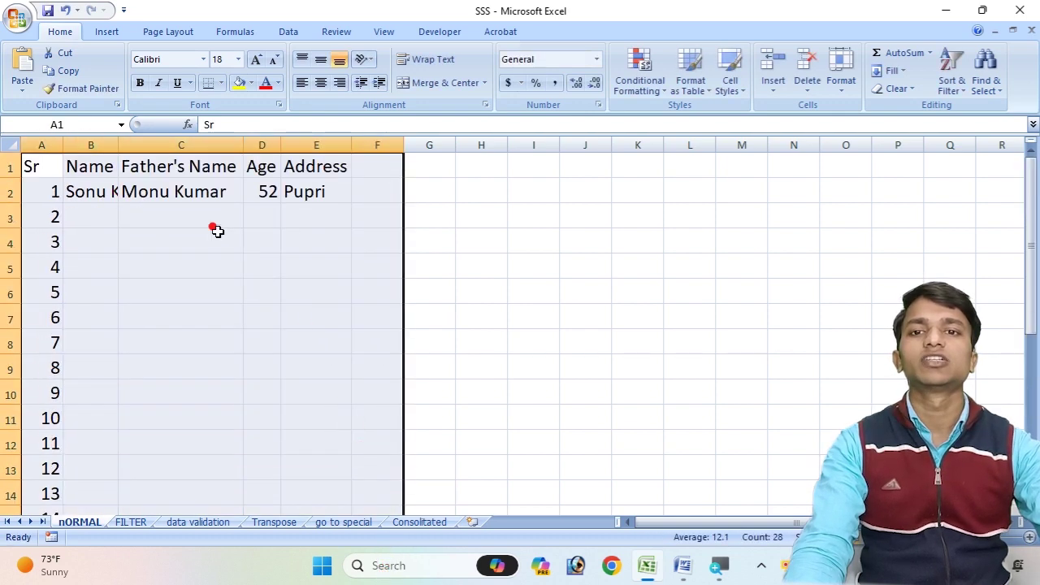
{"action": "double_click", "coordinate": [116, 144]}
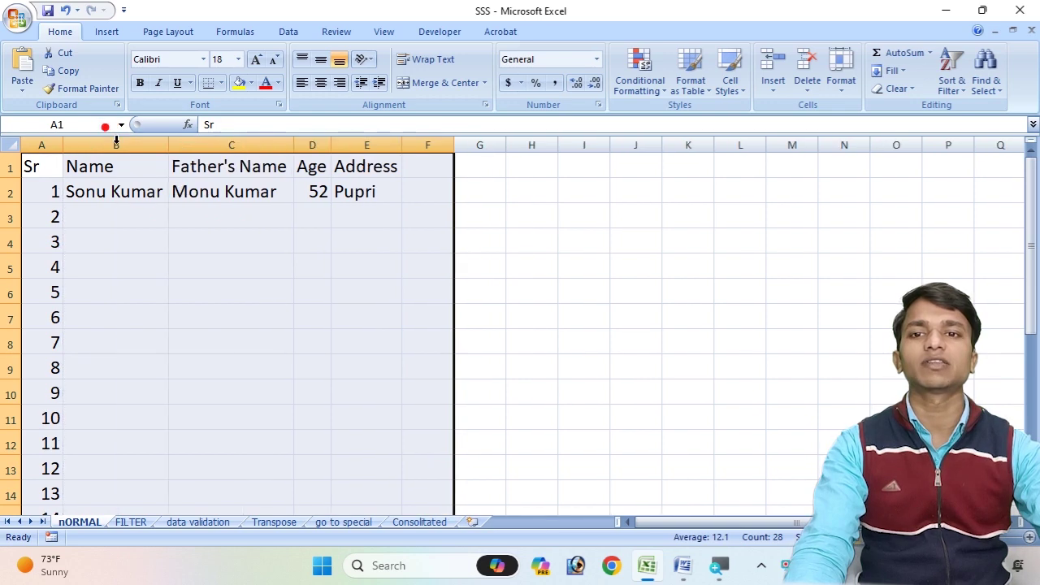
{"action": "left_click", "coordinate": [281, 258]}
{"action": "left_click_drag", "start_coordinate": [36, 145], "coordinate": [392, 159]}
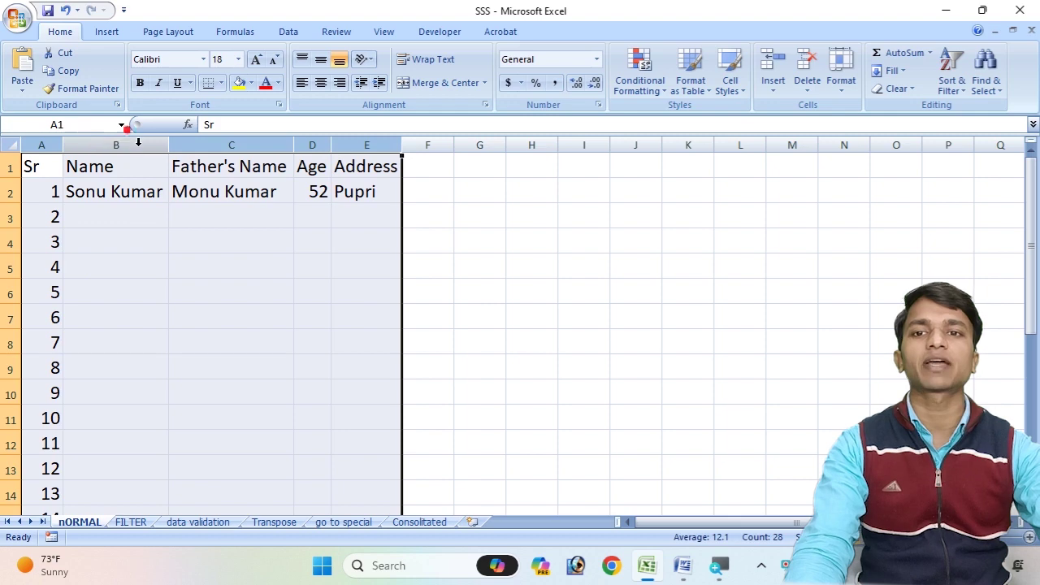
{"action": "double_click", "coordinate": [168, 143]}
{"action": "left_click", "coordinate": [296, 234]}
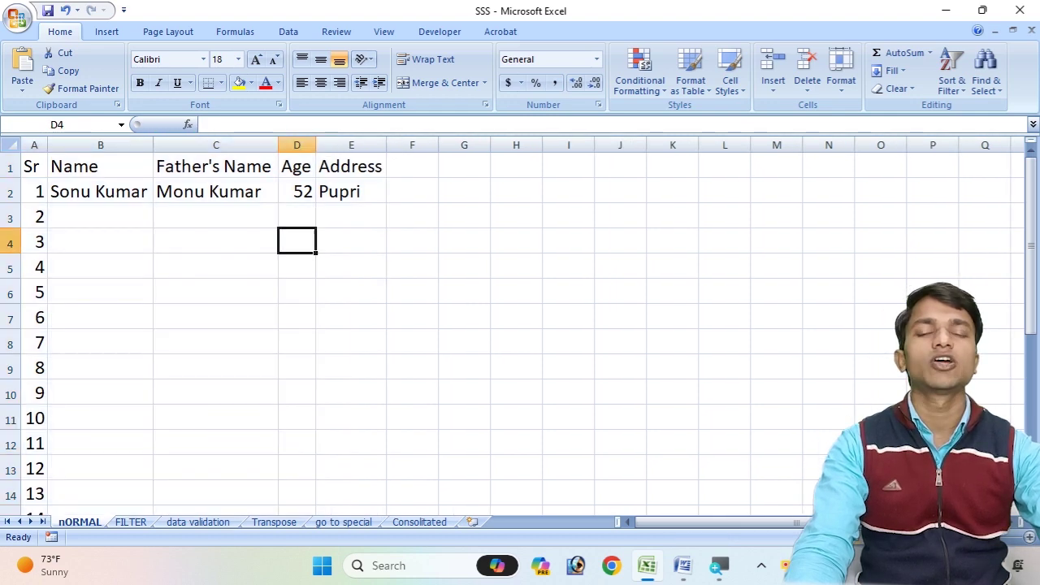
{"action": "scroll", "coordinate": [373, 342], "scroll_direction": "down", "scroll_amount": 3}
{"action": "scroll", "coordinate": [374, 344], "scroll_direction": "up", "scroll_amount": 3}
{"action": "scroll", "coordinate": [371, 343], "scroll_direction": "down", "scroll_amount": 2}
{"action": "scroll", "coordinate": [360, 350], "scroll_direction": "up", "scroll_amount": 2}
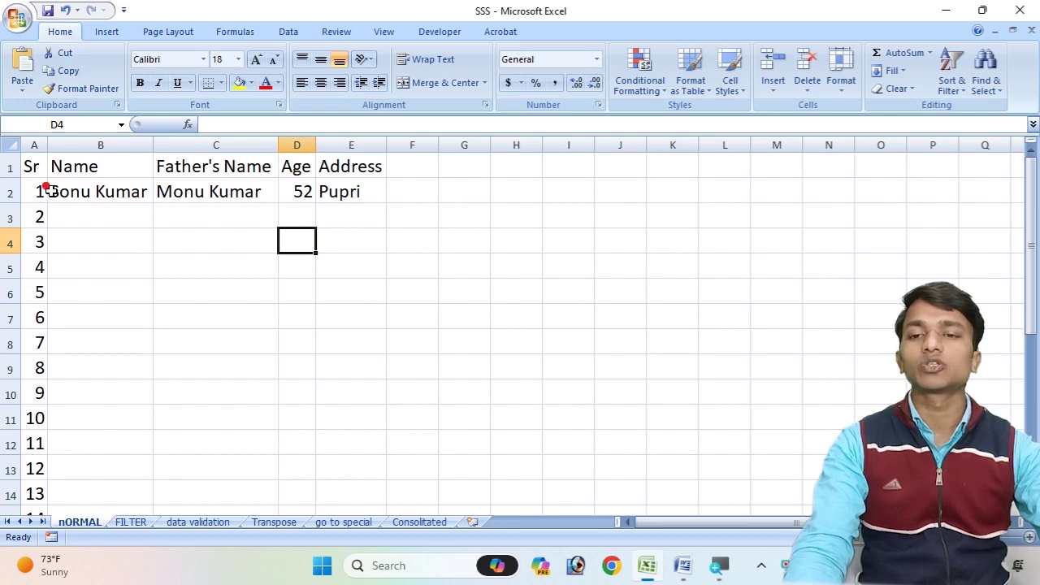
Clear All from B2:E2, leaving only serial number 1 in row 2
{"action": "left_click_drag", "start_coordinate": [26, 190], "coordinate": [416, 529]}
{"action": "scroll", "coordinate": [111, 376], "scroll_direction": "up", "scroll_amount": 3}
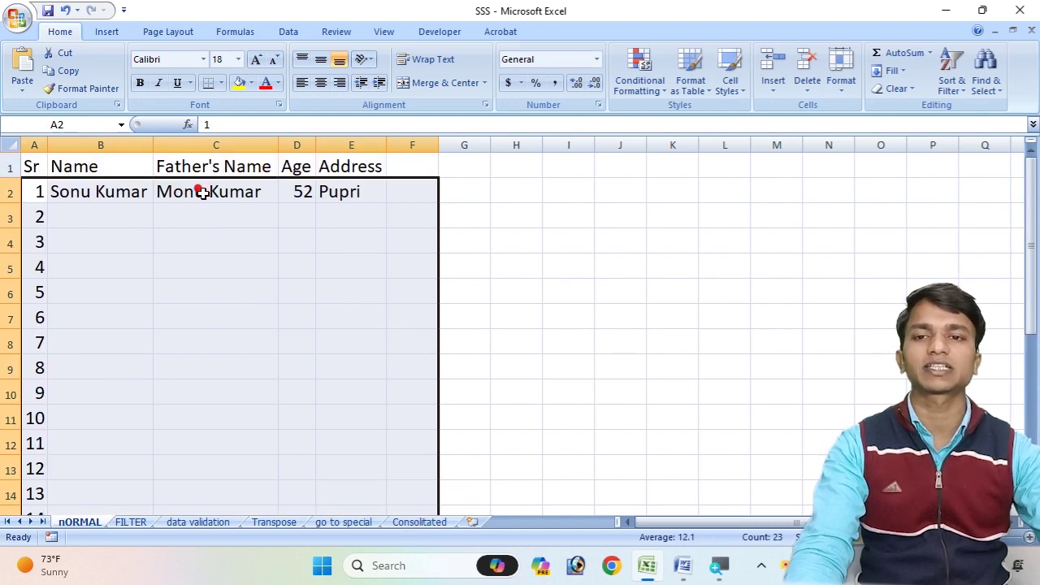
{"action": "left_click", "coordinate": [99, 211]}
{"action": "left_click_drag", "start_coordinate": [29, 165], "coordinate": [319, 172]}
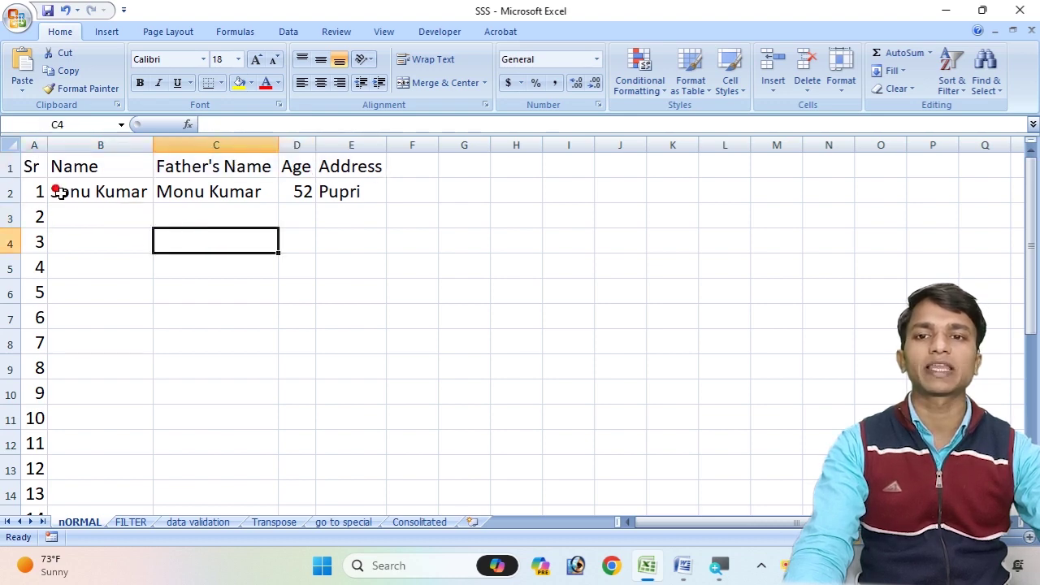
{"action": "left_click_drag", "start_coordinate": [60, 192], "coordinate": [325, 190]}
{"action": "right_click", "coordinate": [302, 203]}
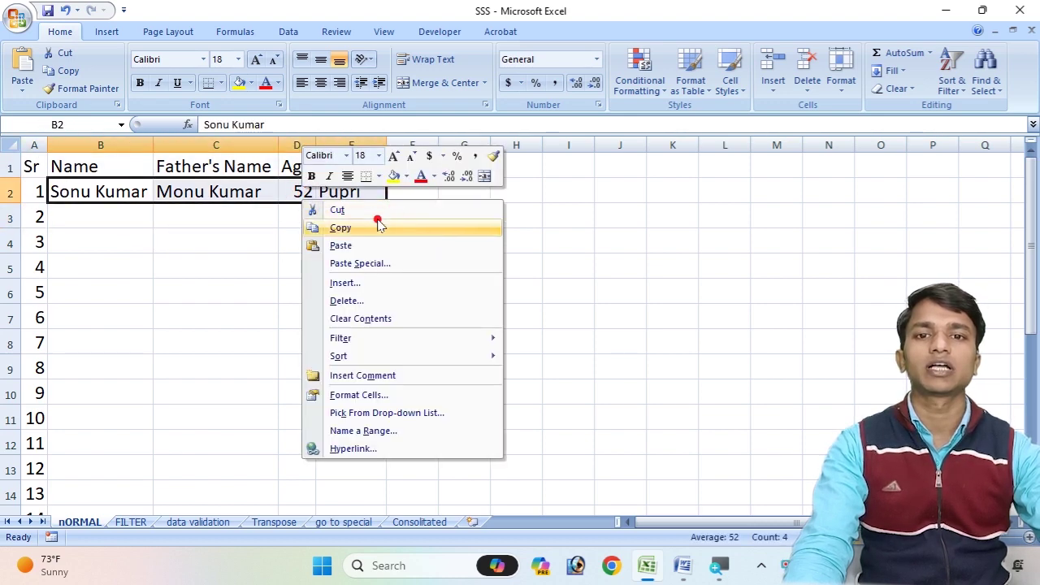
{"action": "left_click", "coordinate": [904, 88]}
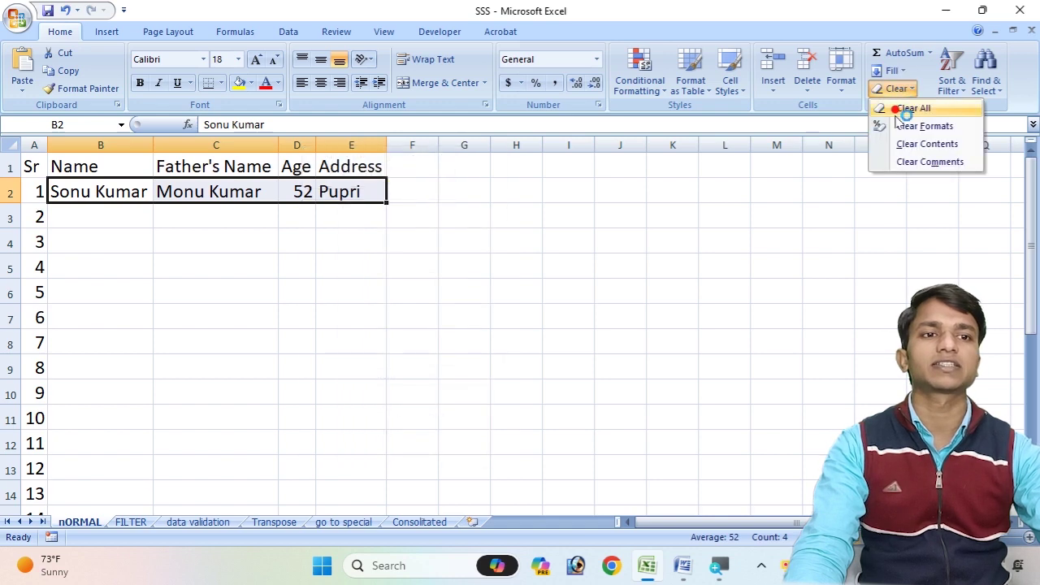
{"action": "left_click", "coordinate": [900, 109]}
{"action": "left_click_drag", "start_coordinate": [467, 240], "coordinate": [412, 241]}
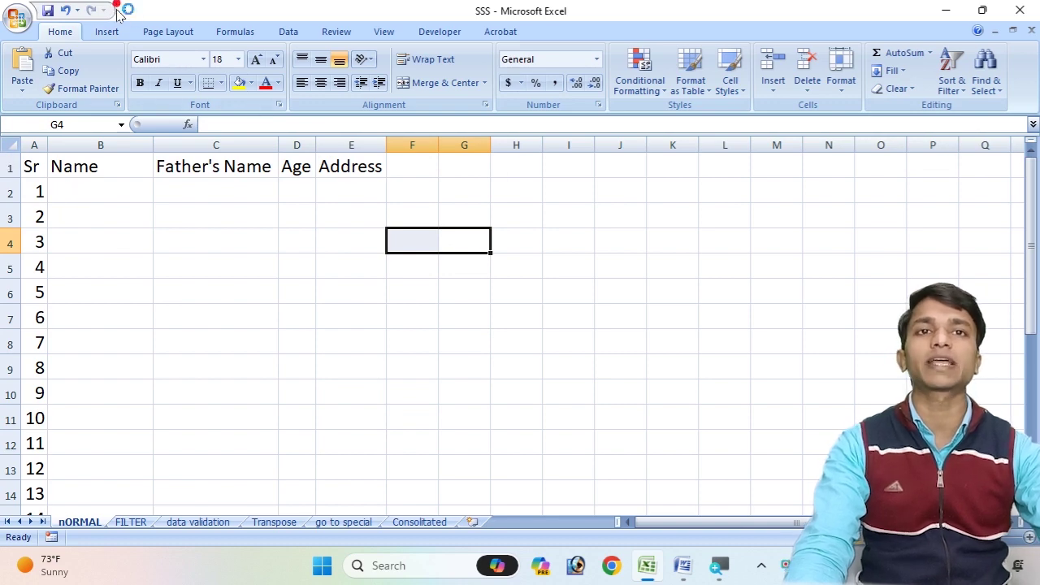
{"action": "left_click", "coordinate": [10, 20]}
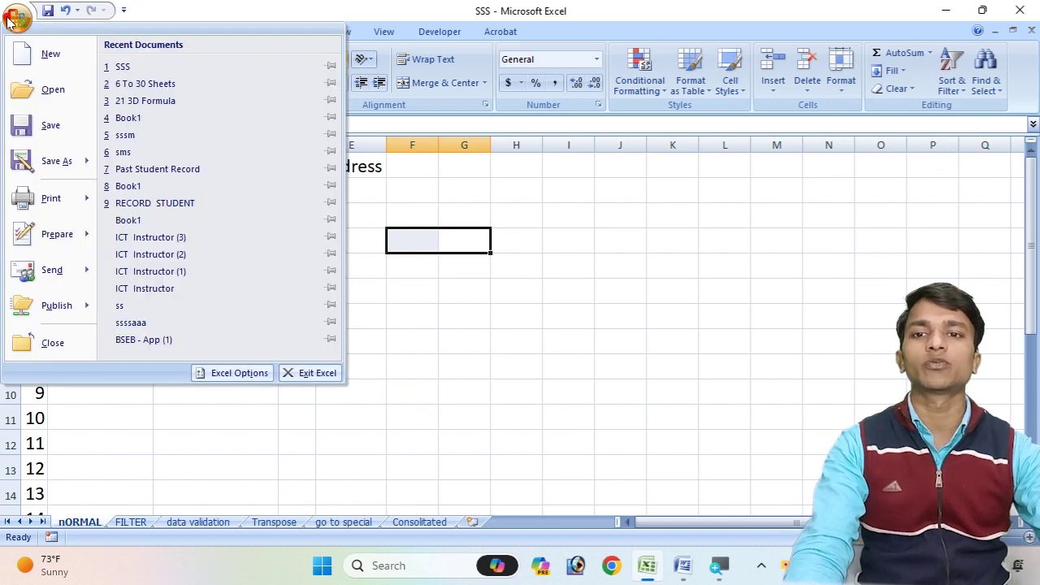
In Excel Options > Customize, list All Commands, select Form..., and close with OK
{"action": "left_click", "coordinate": [236, 372]}
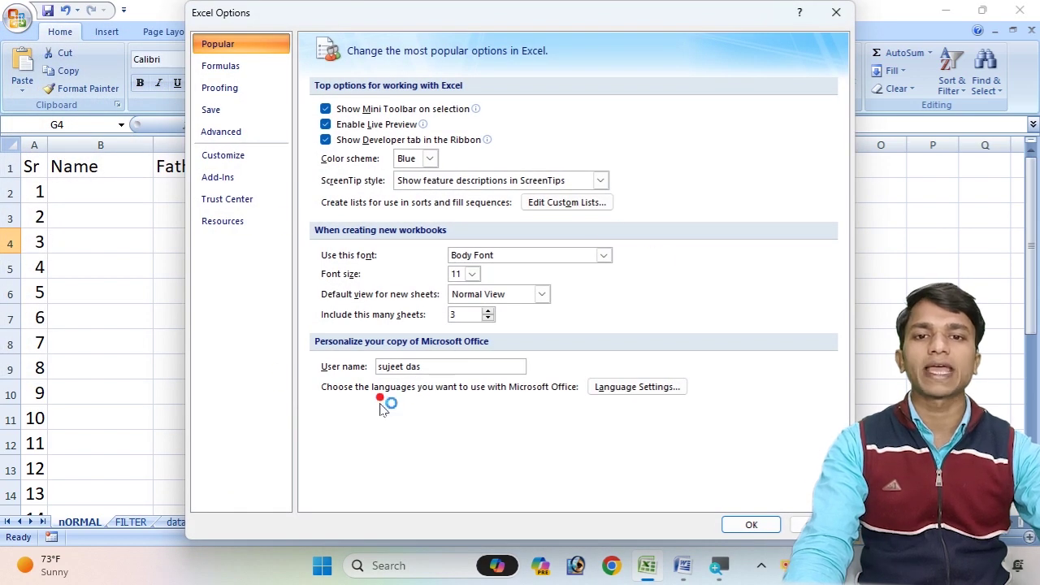
{"action": "left_click", "coordinate": [212, 155]}
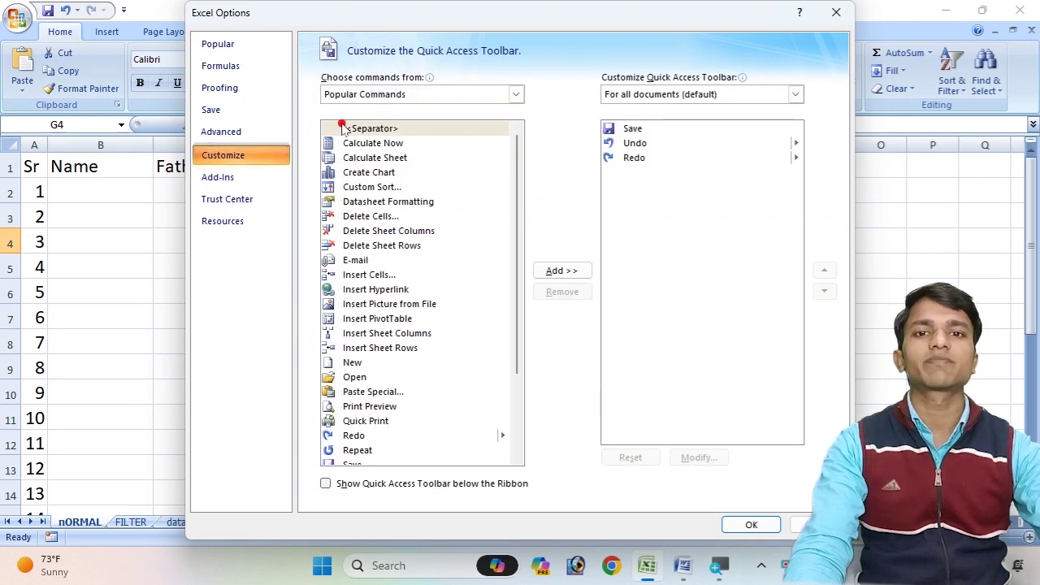
{"action": "left_click", "coordinate": [382, 95]}
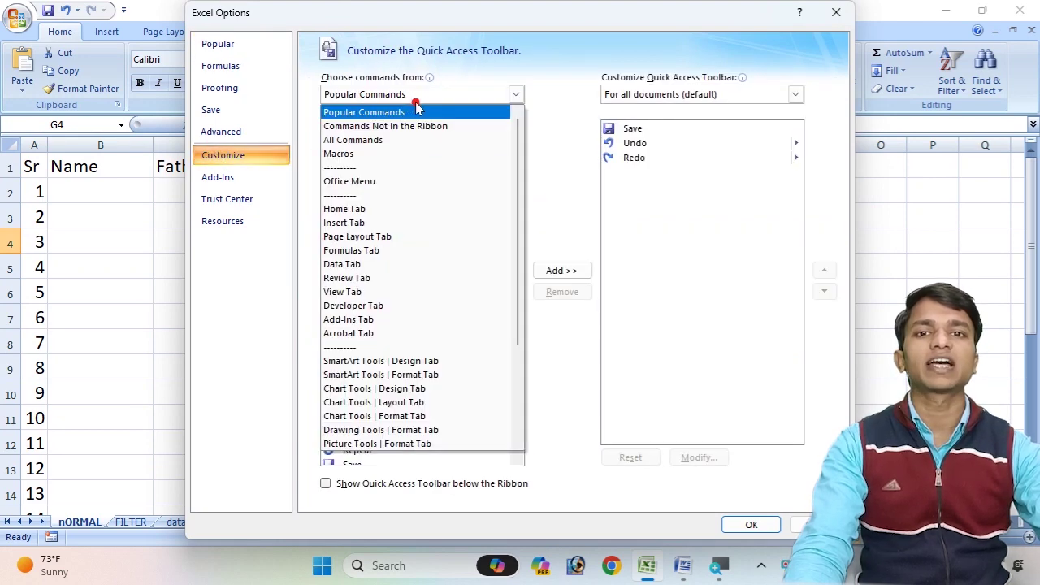
{"action": "left_click", "coordinate": [365, 141]}
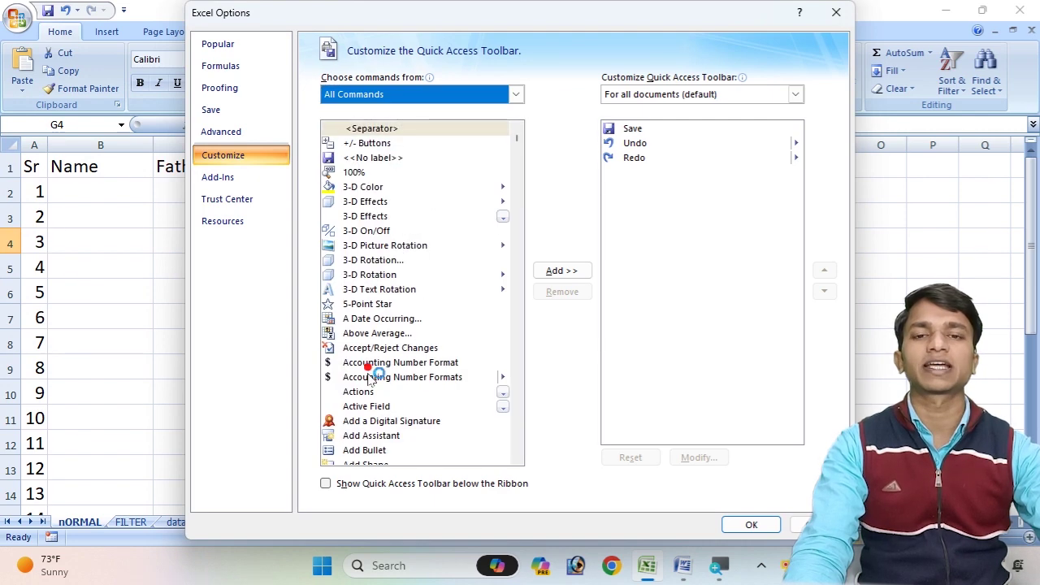
{"action": "scroll", "coordinate": [429, 293], "scroll_direction": "down", "scroll_amount": 19}
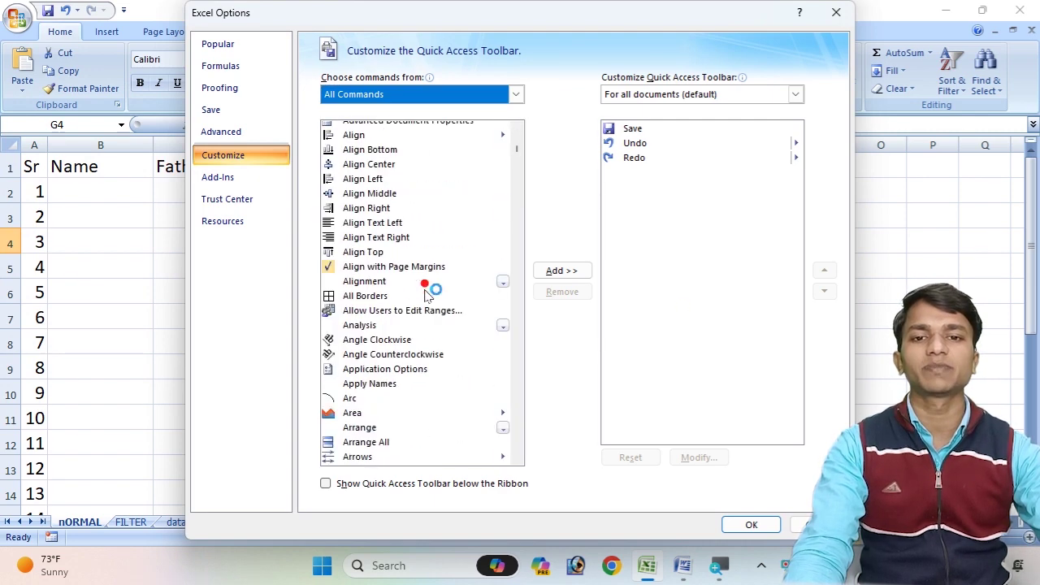
{"action": "scroll", "coordinate": [429, 292], "scroll_direction": "down", "scroll_amount": 20}
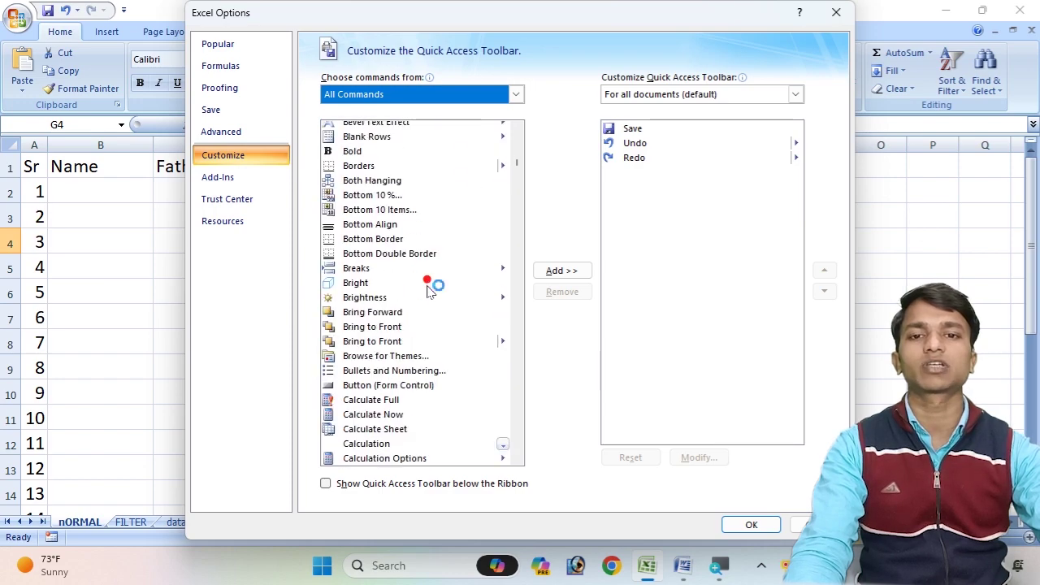
{"action": "scroll", "coordinate": [429, 293], "scroll_direction": "down", "scroll_amount": 20}
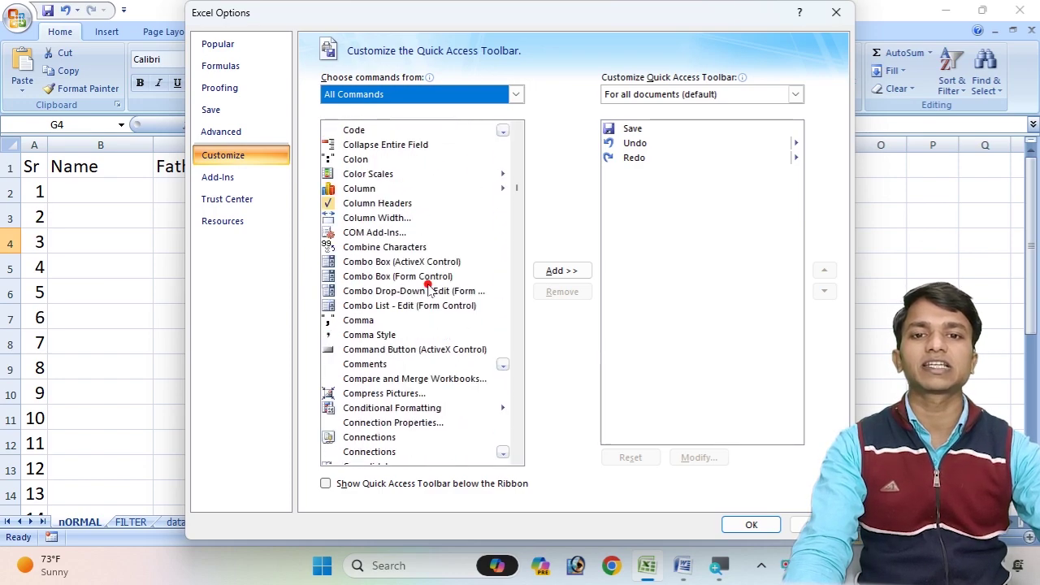
{"action": "scroll", "coordinate": [429, 292], "scroll_direction": "down", "scroll_amount": 20}
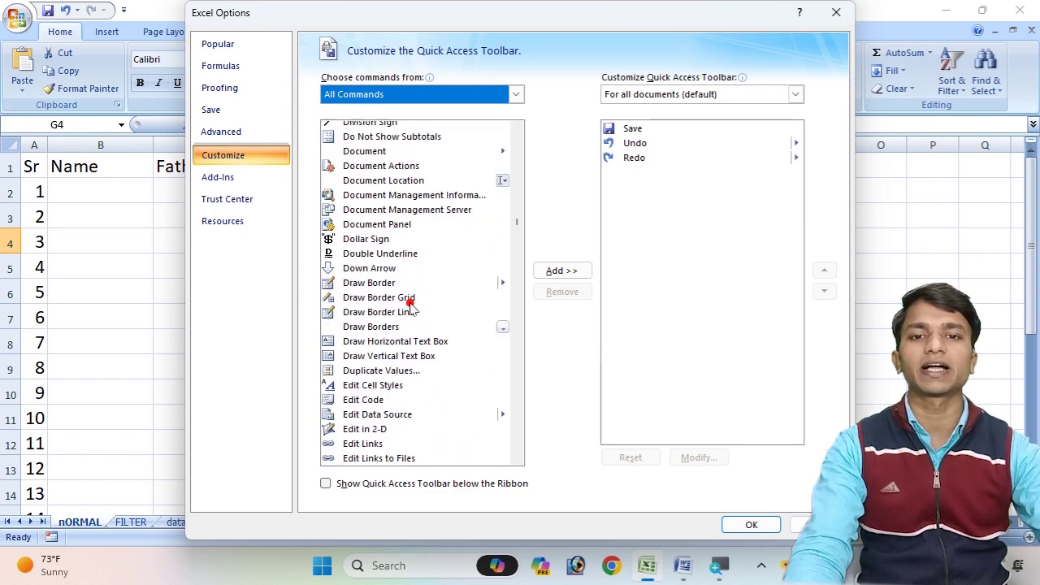
{"action": "scroll", "coordinate": [410, 307], "scroll_direction": "down", "scroll_amount": 15}
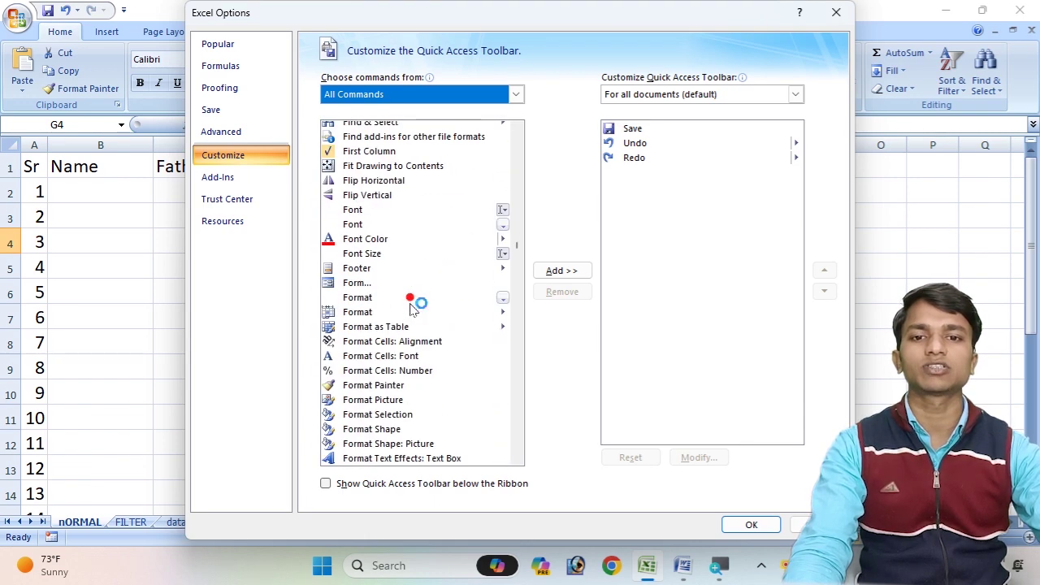
{"action": "left_click", "coordinate": [352, 223]}
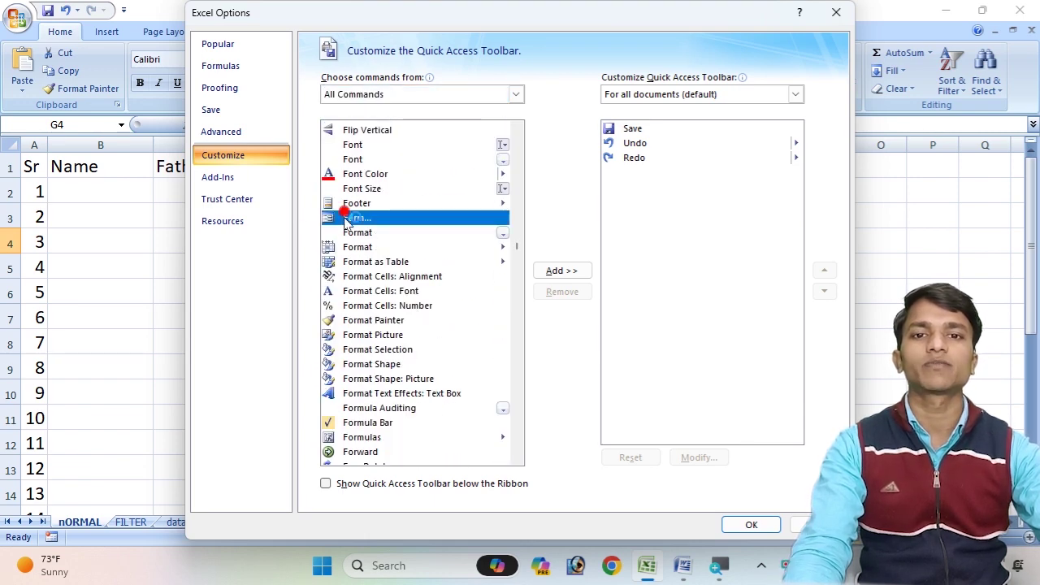
{"action": "left_click", "coordinate": [749, 523]}
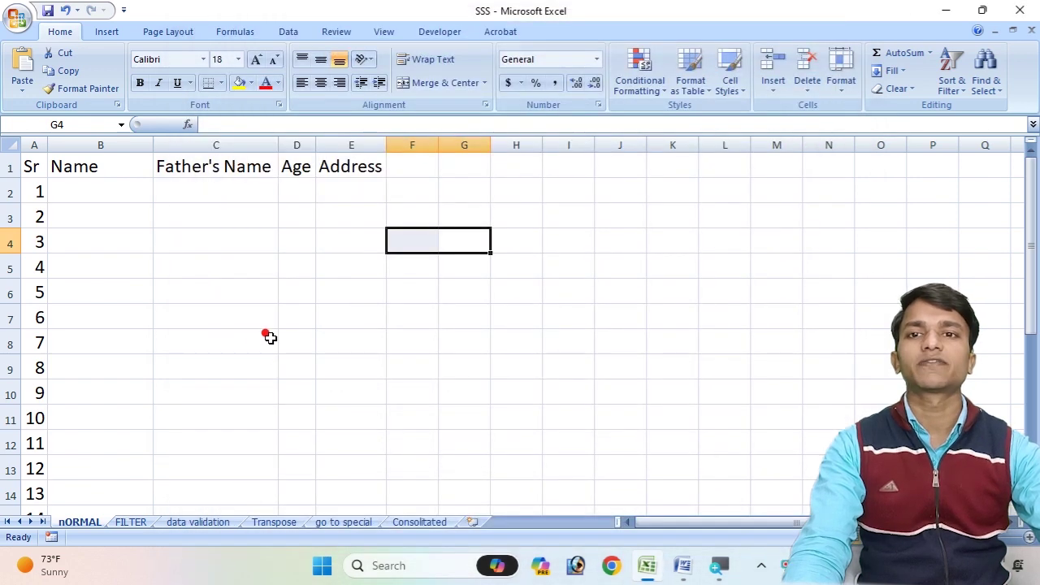
Open the Customize page of Excel Options and show All Commands
{"action": "left_click", "coordinate": [124, 11]}
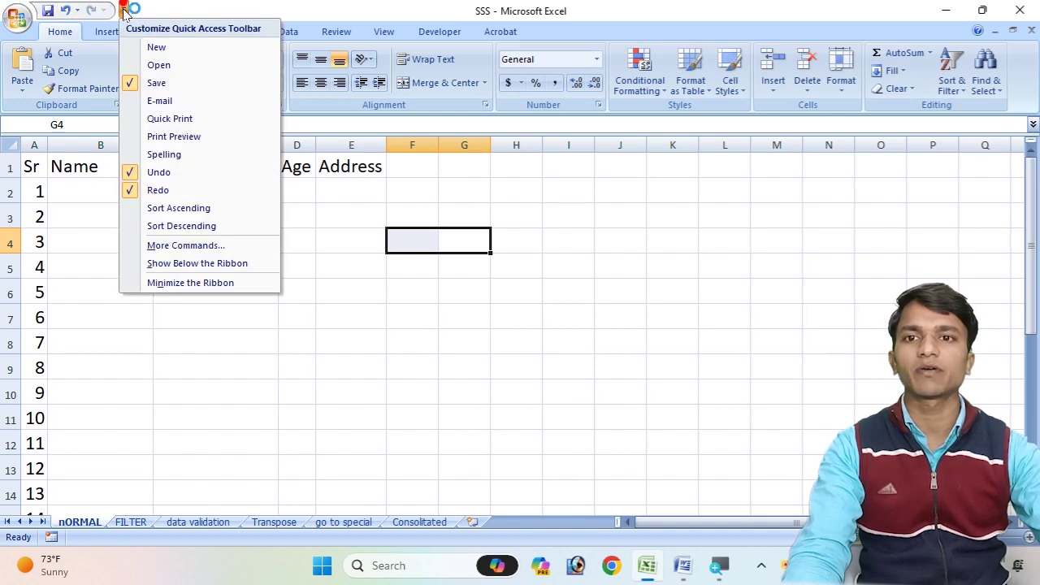
{"action": "left_click", "coordinate": [16, 18]}
{"action": "left_click", "coordinate": [16, 18]}
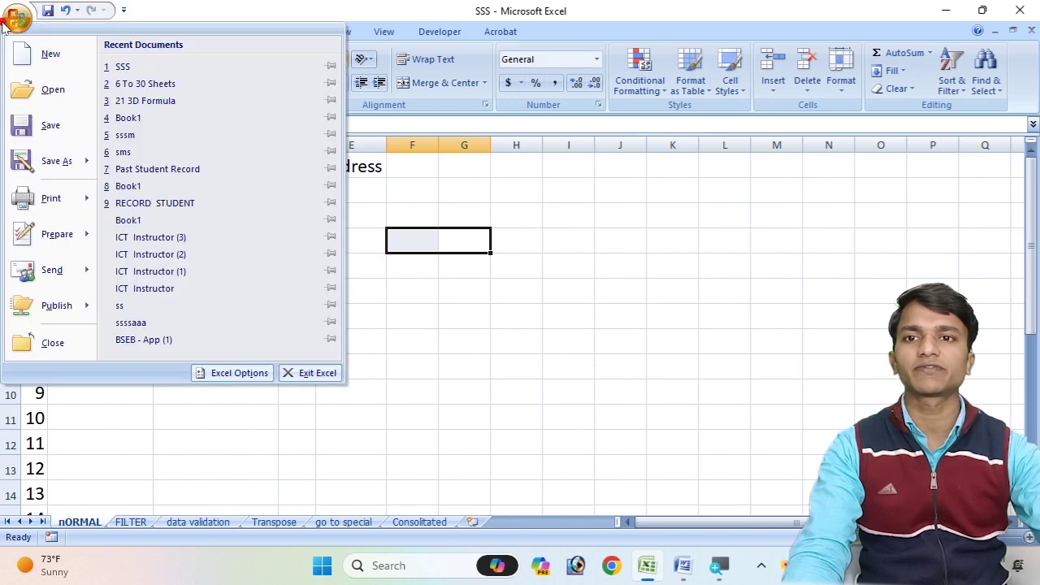
{"action": "left_click", "coordinate": [221, 370]}
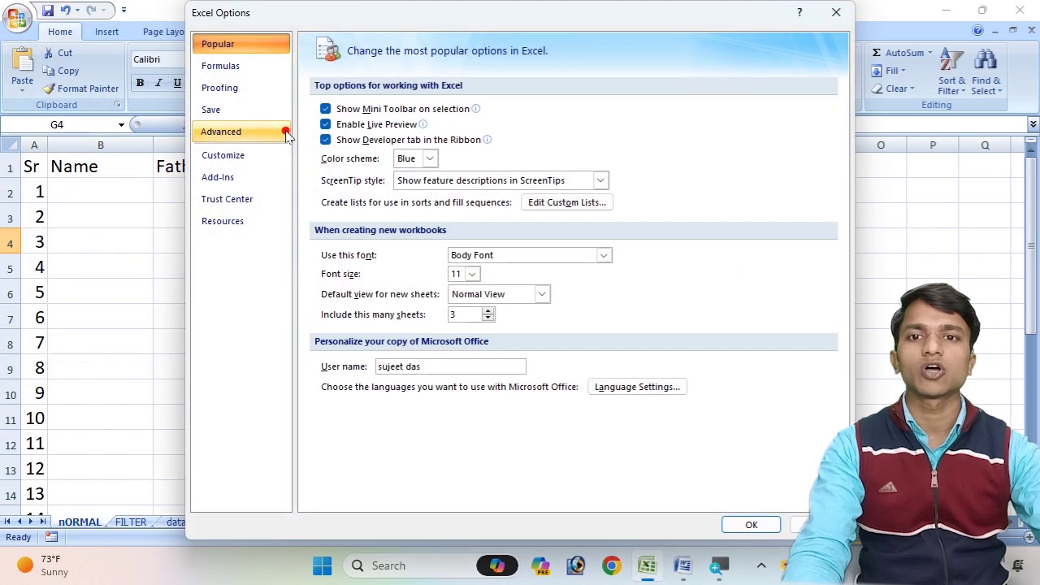
{"action": "left_click", "coordinate": [221, 154]}
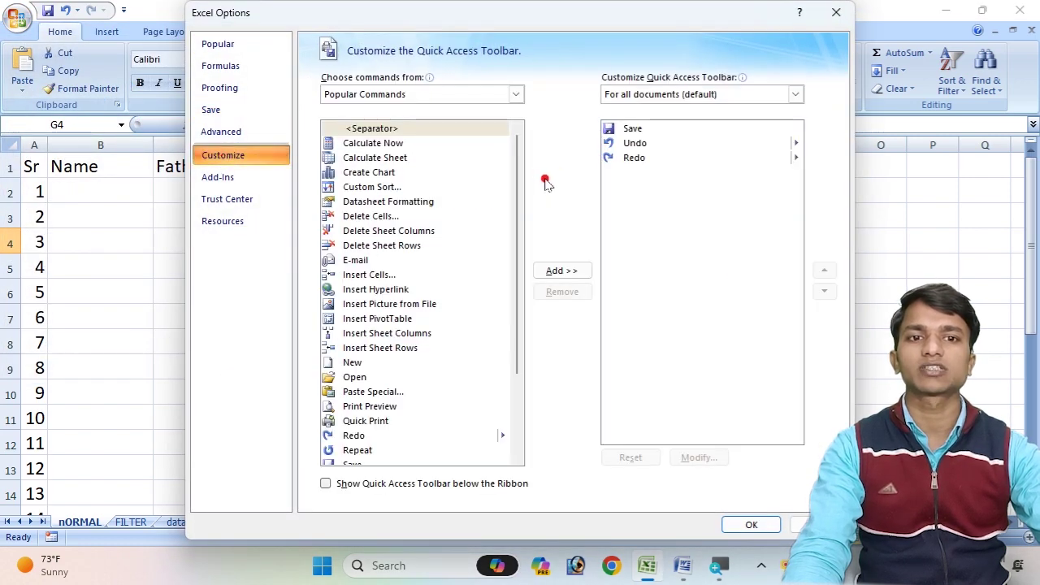
{"action": "scroll", "coordinate": [411, 365], "scroll_direction": "down", "scroll_amount": 3}
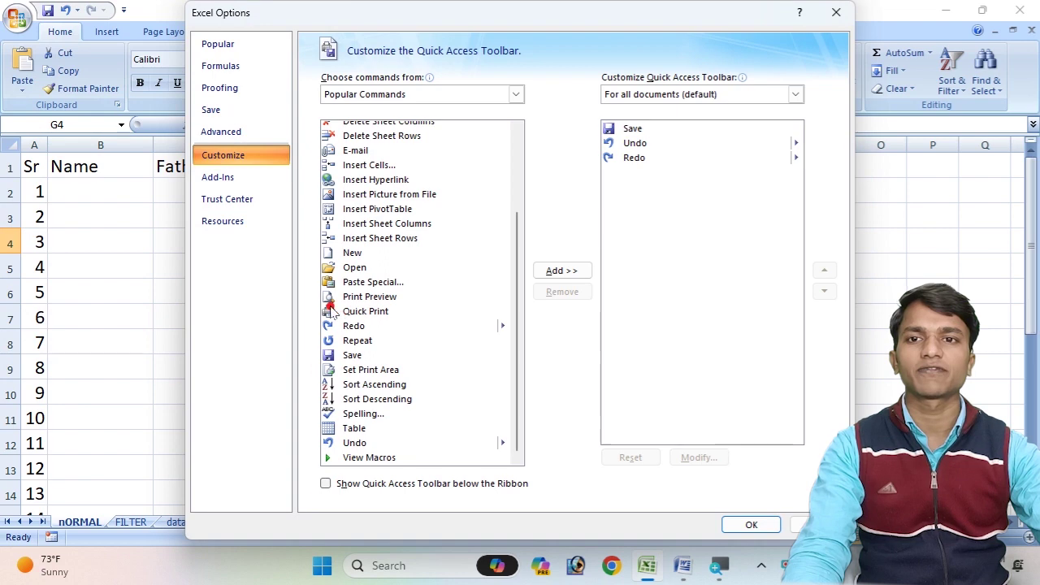
{"action": "scroll", "coordinate": [364, 336], "scroll_direction": "up", "scroll_amount": 3}
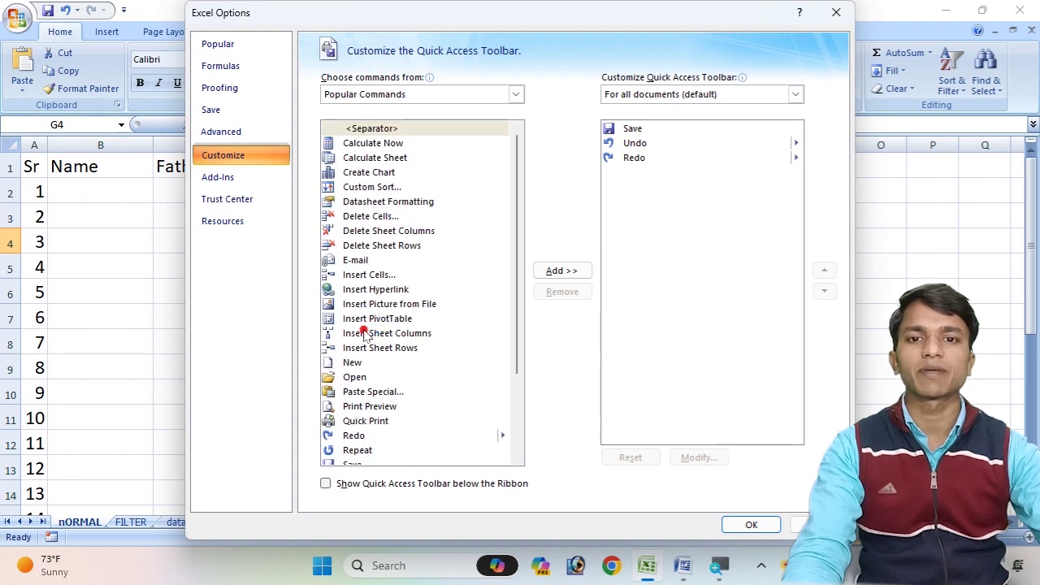
{"action": "left_click", "coordinate": [480, 95]}
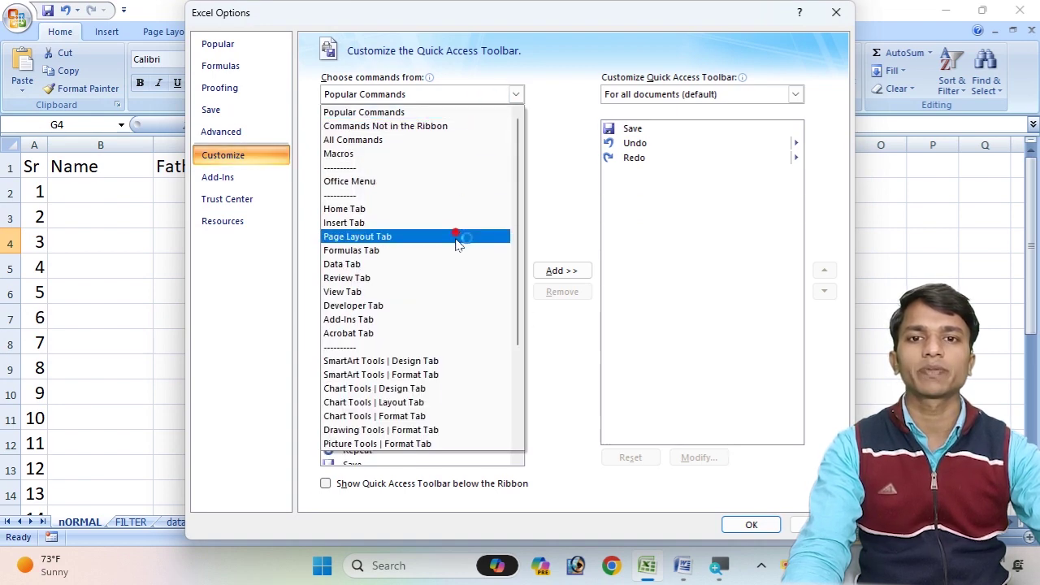
{"action": "left_click", "coordinate": [428, 141]}
Add Form... to the Quick Access Toolbar, dismiss the duplicate warning, and confirm with OK
{"action": "scroll", "coordinate": [439, 268], "scroll_direction": "down", "scroll_amount": 20}
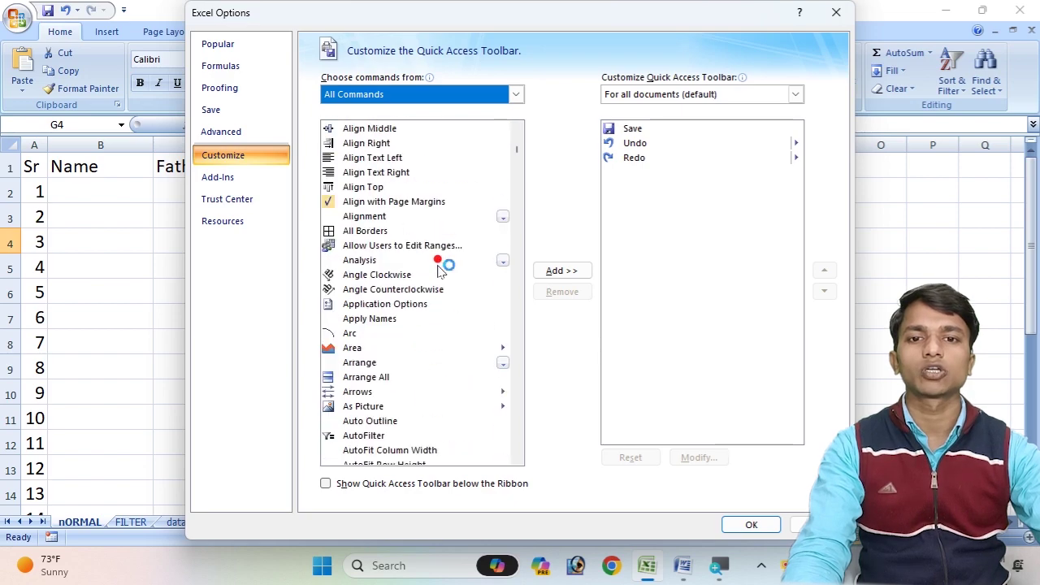
{"action": "scroll", "coordinate": [439, 268], "scroll_direction": "down", "scroll_amount": 20}
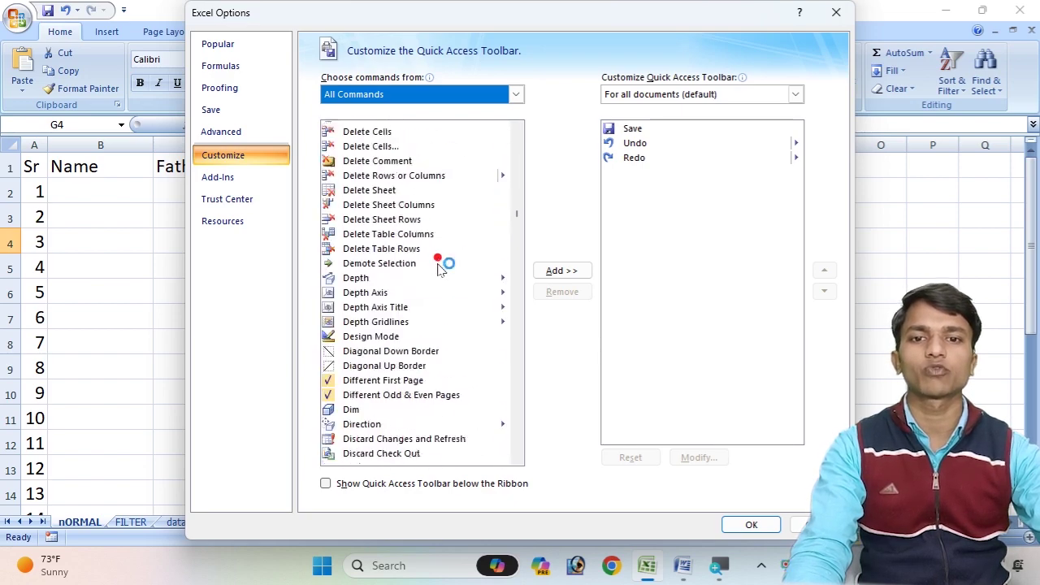
{"action": "scroll", "coordinate": [438, 266], "scroll_direction": "down", "scroll_amount": 20}
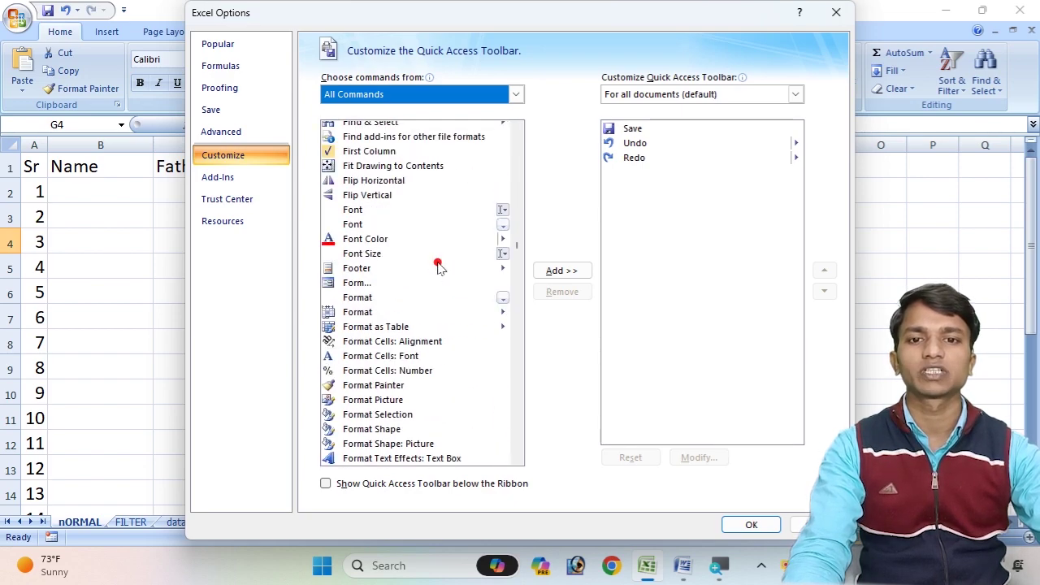
{"action": "left_click", "coordinate": [390, 284]}
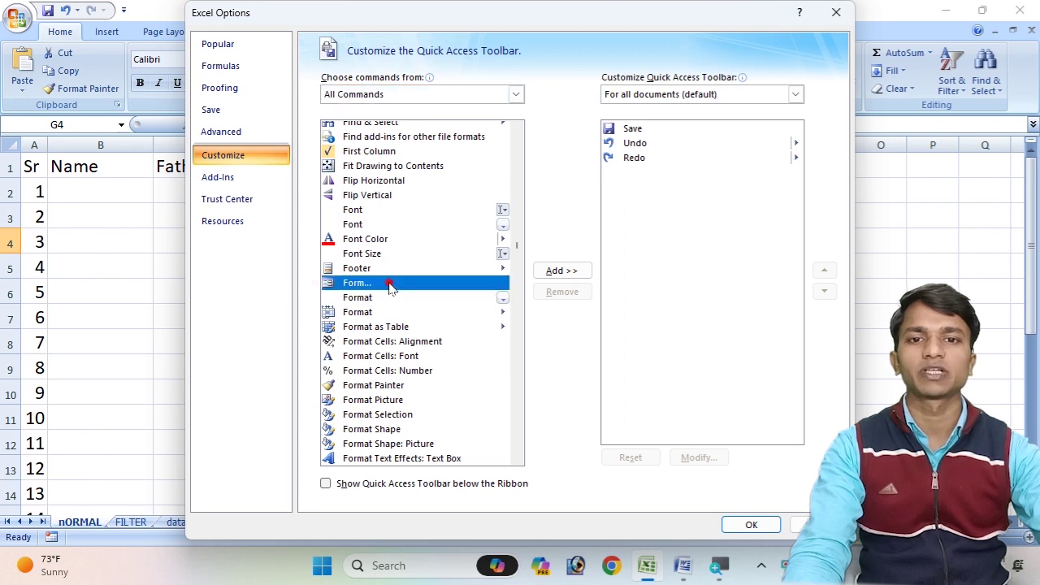
{"action": "double_click", "coordinate": [388, 284]}
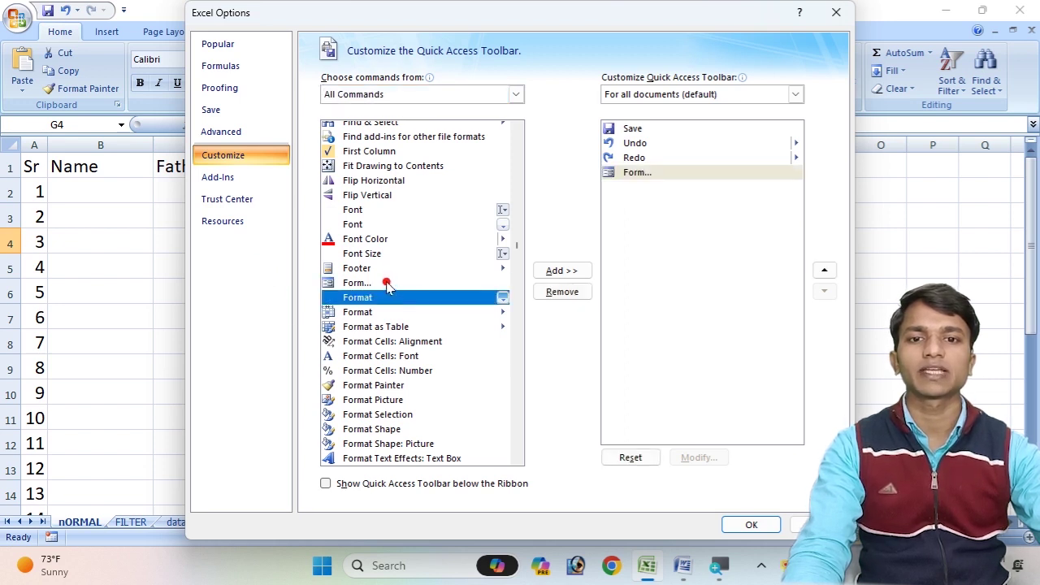
{"action": "left_click", "coordinate": [387, 283]}
{"action": "left_click", "coordinate": [562, 271]}
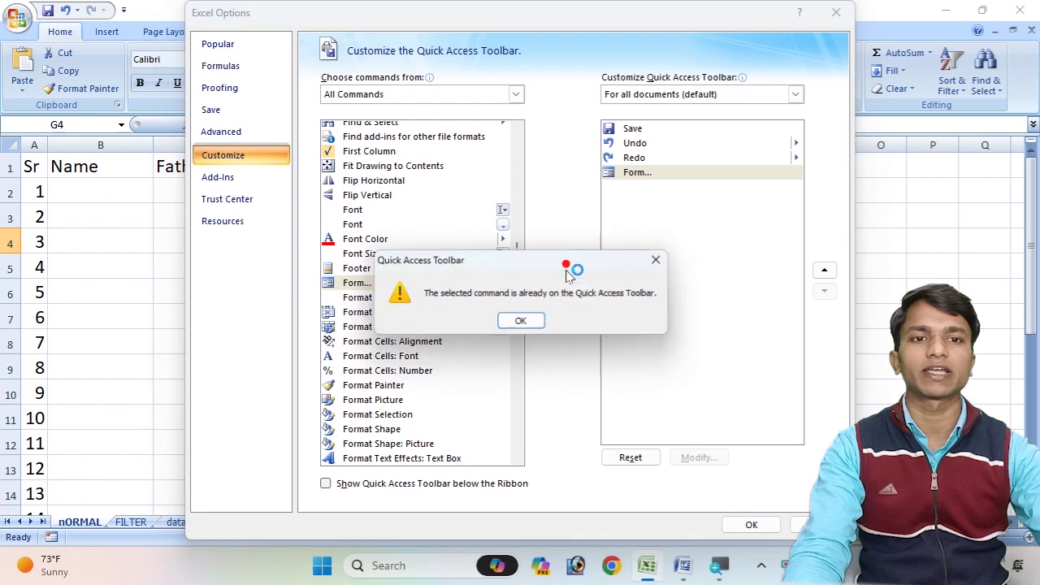
{"action": "left_click", "coordinate": [524, 322]}
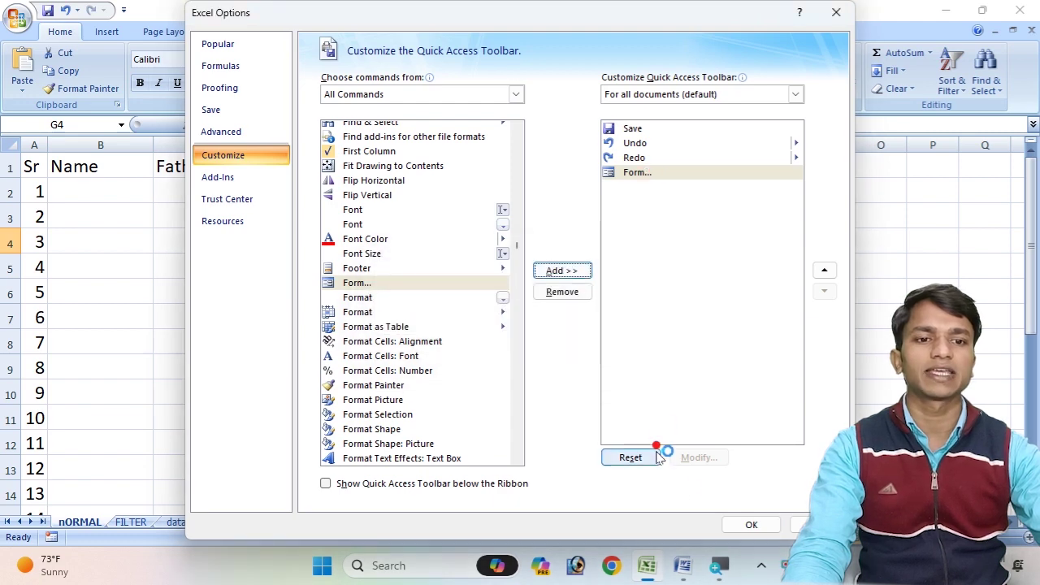
{"action": "left_click", "coordinate": [746, 525]}
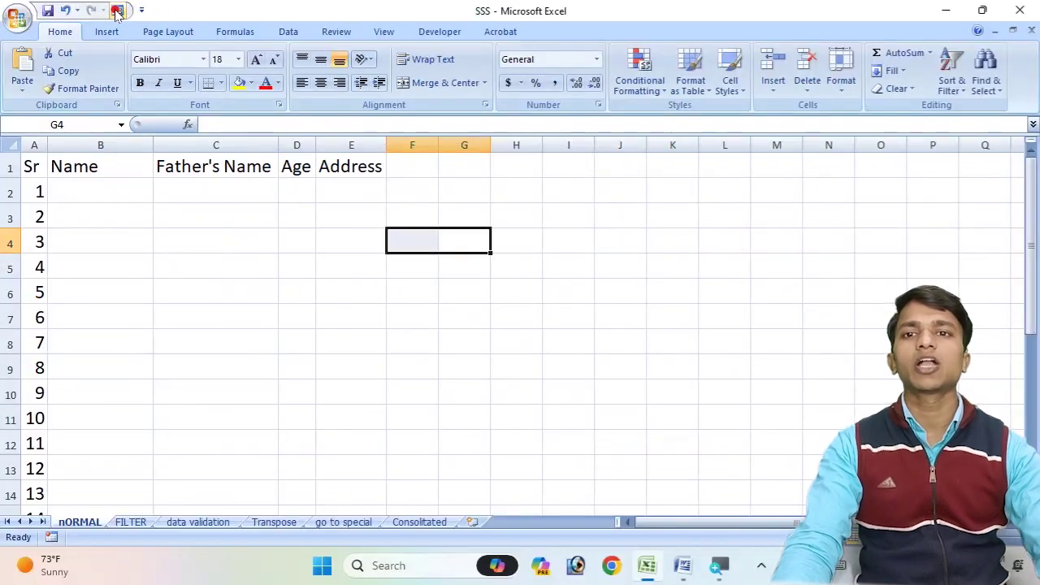
Select headers B1:E1 and run Form from the Quick Access Toolbar, accepting row 1 as labels
{"action": "left_click", "coordinate": [299, 220]}
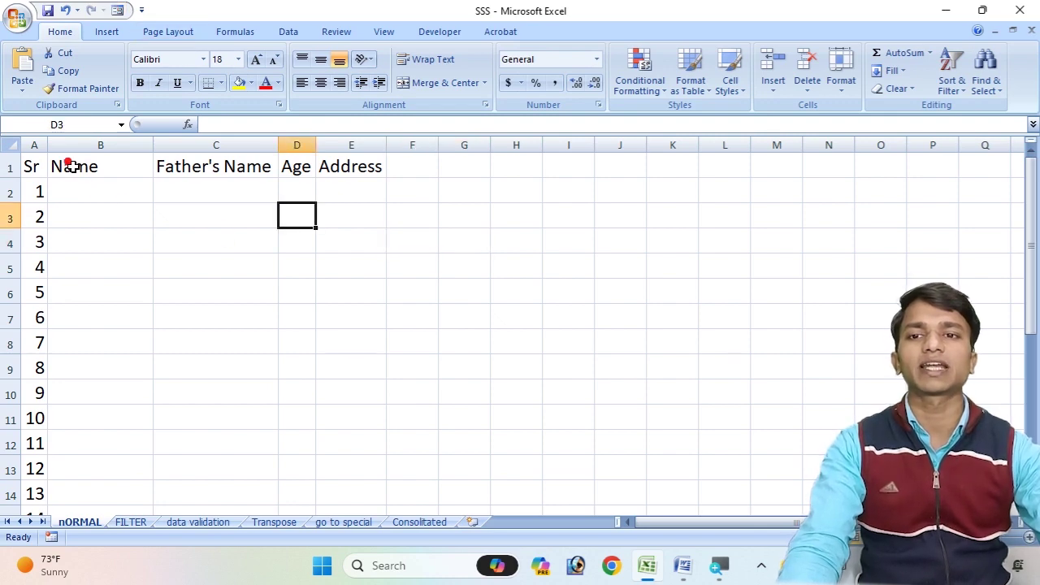
{"action": "left_click_drag", "start_coordinate": [56, 161], "coordinate": [331, 163]}
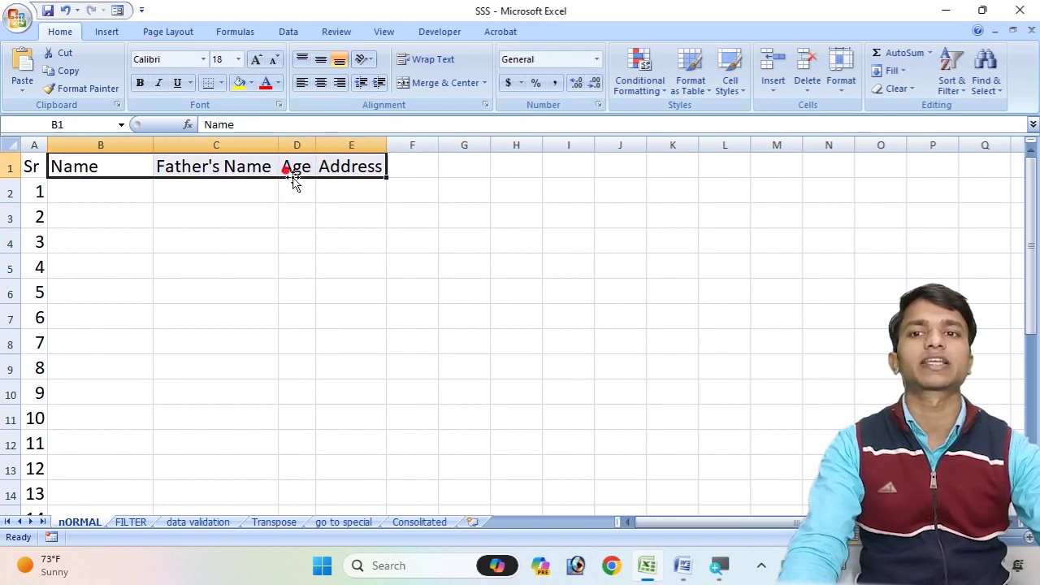
{"action": "left_click", "coordinate": [121, 208]}
{"action": "left_click_drag", "start_coordinate": [33, 166], "coordinate": [312, 162]}
{"action": "left_click", "coordinate": [111, 198]}
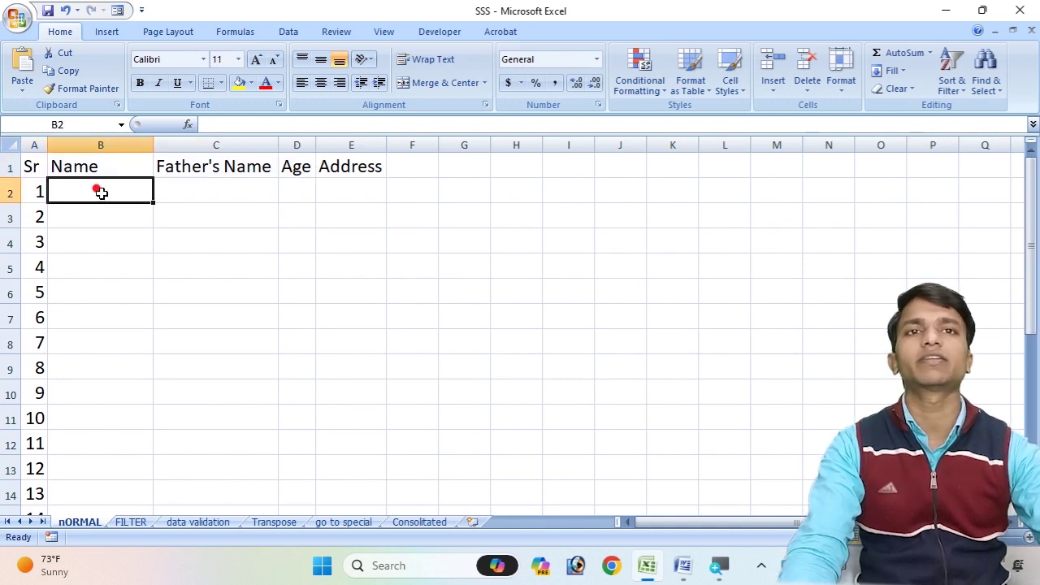
{"action": "left_click_drag", "start_coordinate": [74, 170], "coordinate": [349, 167]}
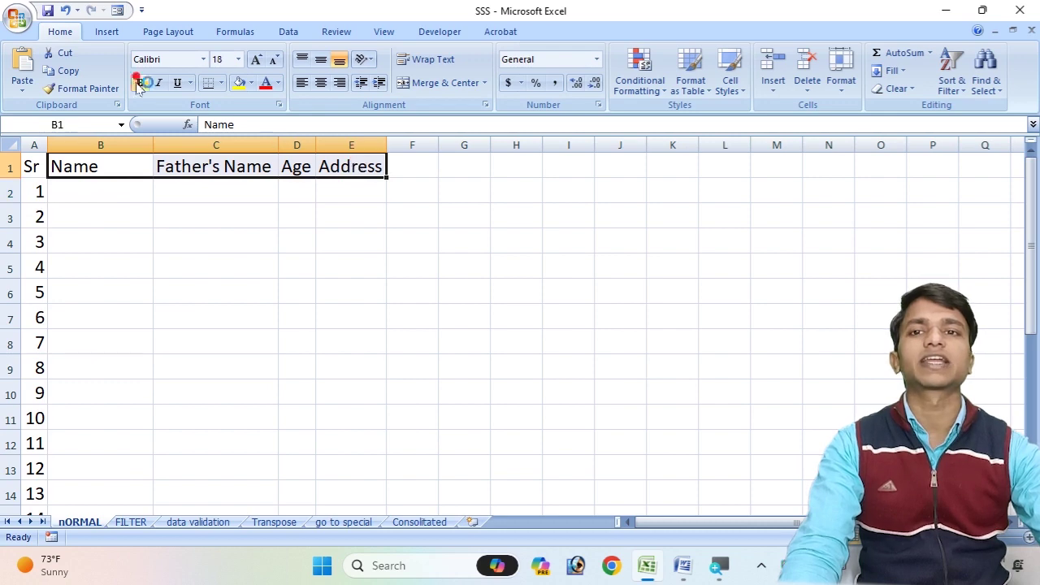
{"action": "left_click", "coordinate": [117, 10]}
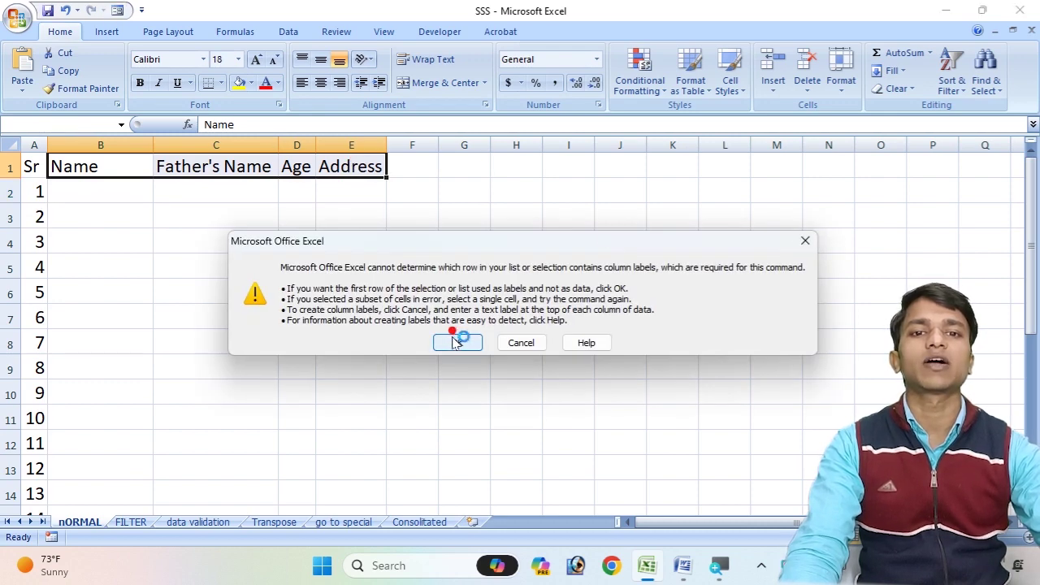
{"action": "left_click", "coordinate": [457, 343]}
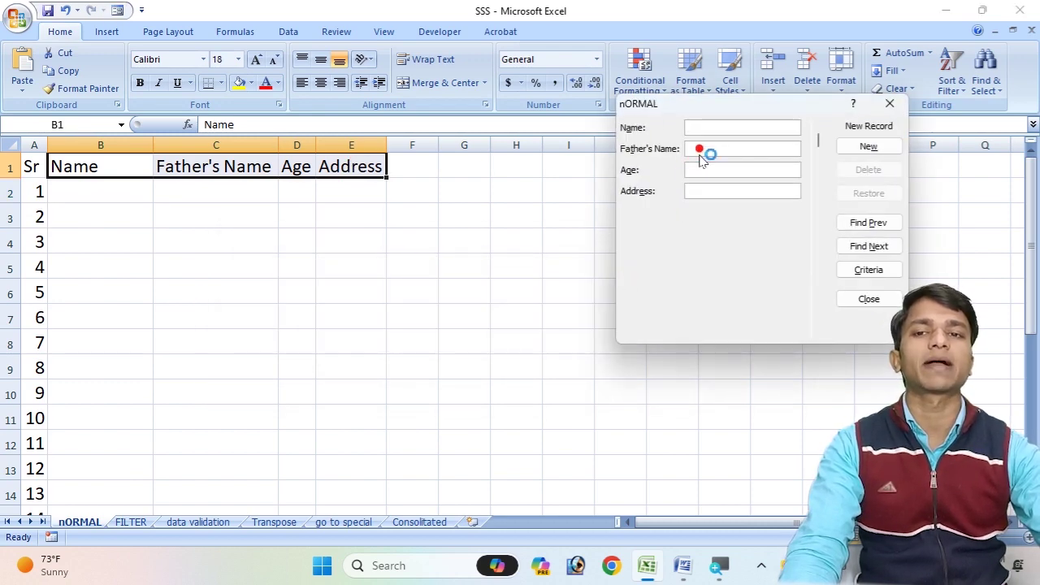
Fill in the name, father's name, age 52 and address in the data form and save
{"action": "type", "text": "Sonu kumar"}
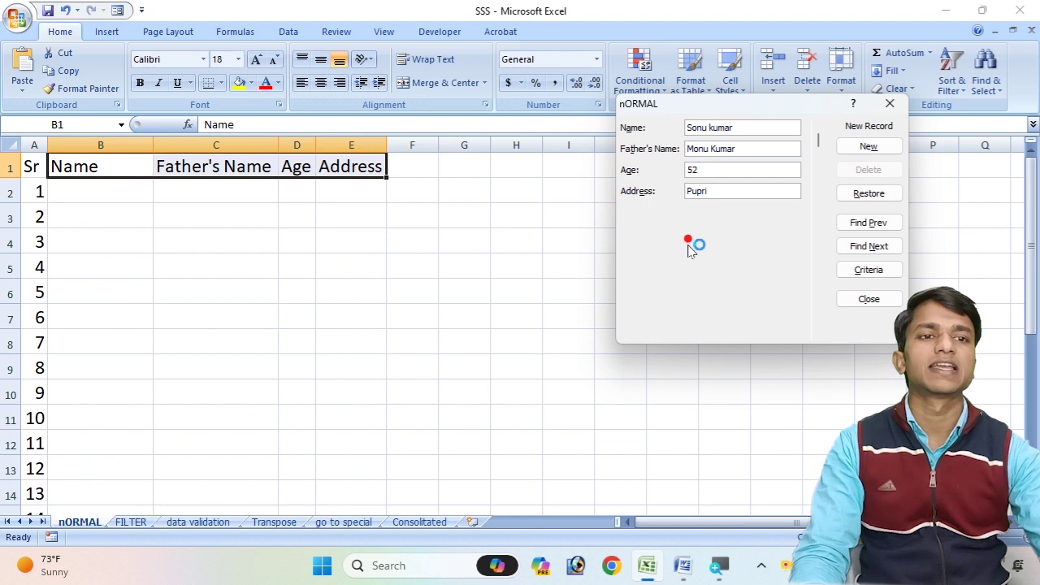
{"action": "key", "text": "Return"}
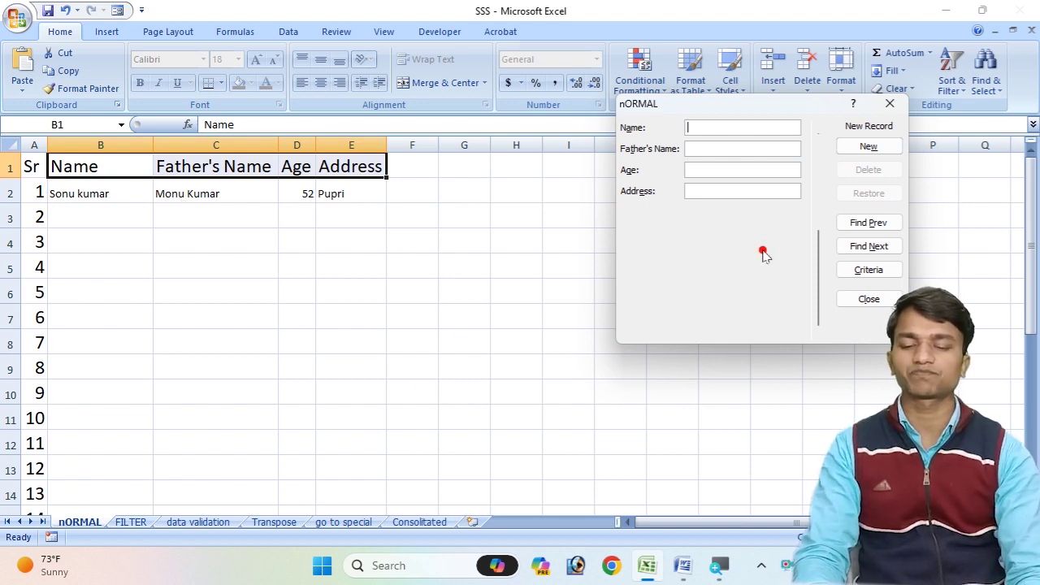
Finish the second record's father's name and age 15, add it as row 3, and close the form
{"action": "type", "text": "Deepak Kumar"}
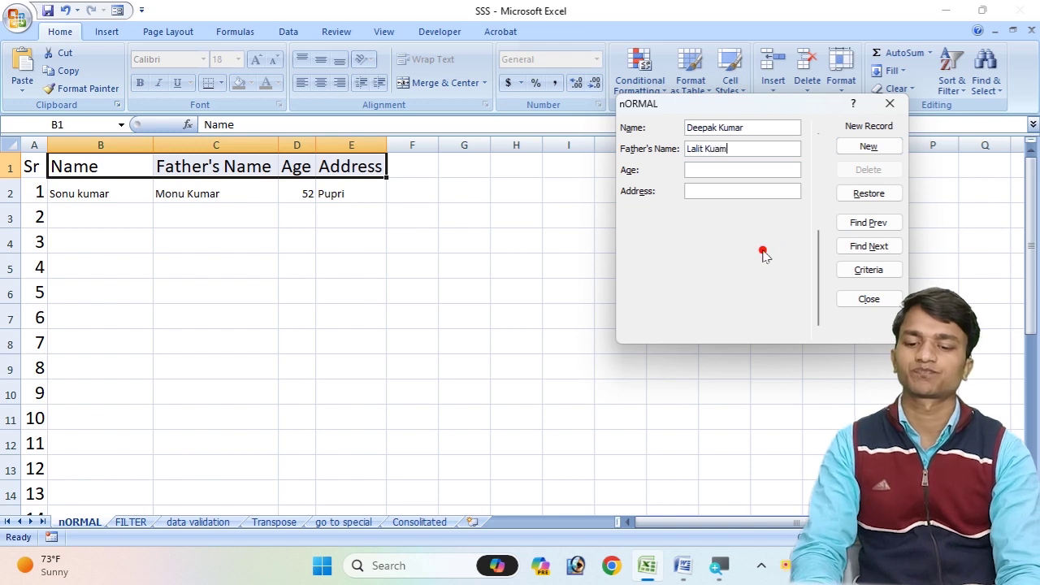
{"action": "key", "text": "BackSpace"}
{"action": "key", "text": "BackSpace"}
{"action": "key", "text": "BackSpace"}
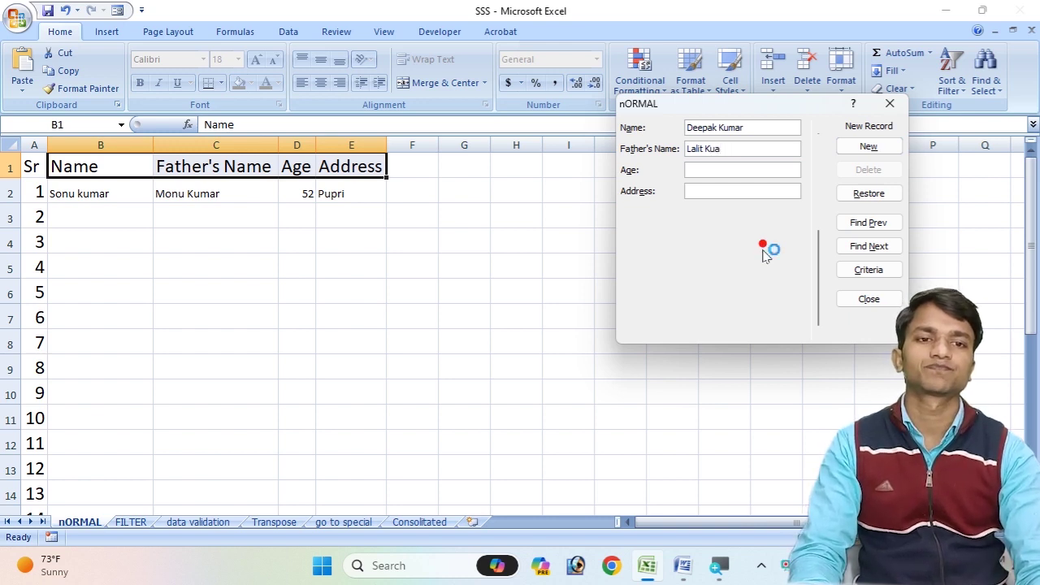
{"action": "key", "text": "Tab"}
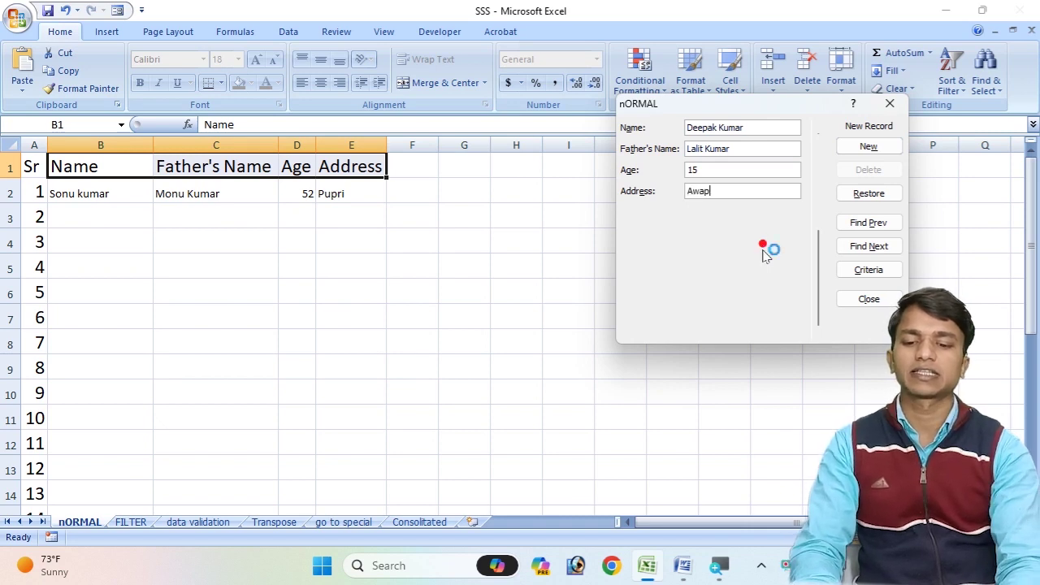
{"action": "left_click", "coordinate": [873, 147]}
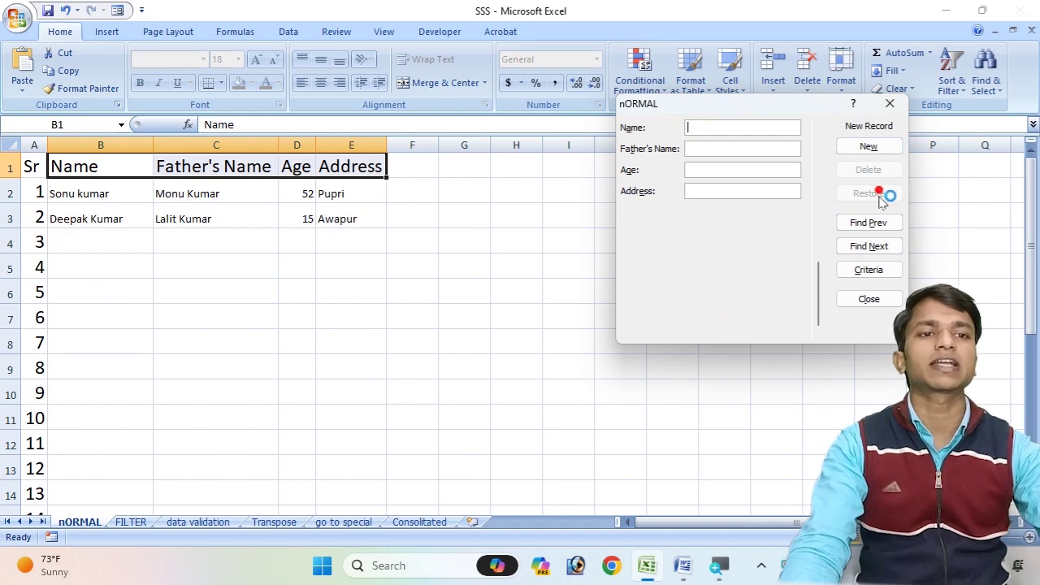
{"action": "left_click", "coordinate": [889, 104]}
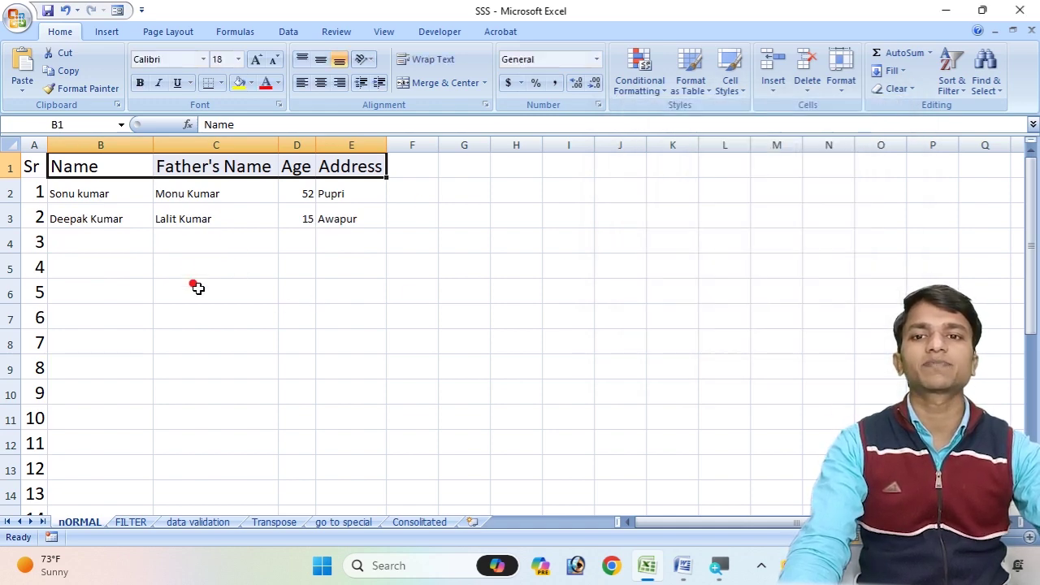
Make headers A1:E1 bold and set the records in B2:E3 to font size 18
{"action": "scroll", "coordinate": [204, 355], "scroll_direction": "down", "scroll_amount": 9}
{"action": "scroll", "coordinate": [204, 355], "scroll_direction": "up", "scroll_amount": 9}
{"action": "left_click", "coordinate": [49, 183]}
{"action": "left_click_drag", "start_coordinate": [33, 167], "coordinate": [358, 162]}
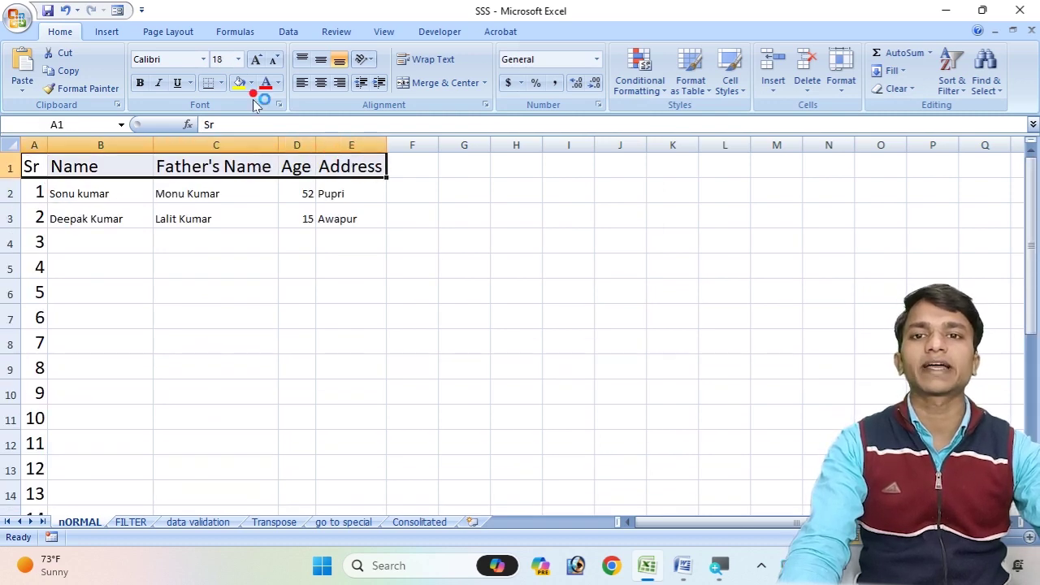
{"action": "left_click", "coordinate": [140, 83]}
{"action": "left_click", "coordinate": [113, 241]}
{"action": "left_click_drag", "start_coordinate": [84, 195], "coordinate": [337, 223]}
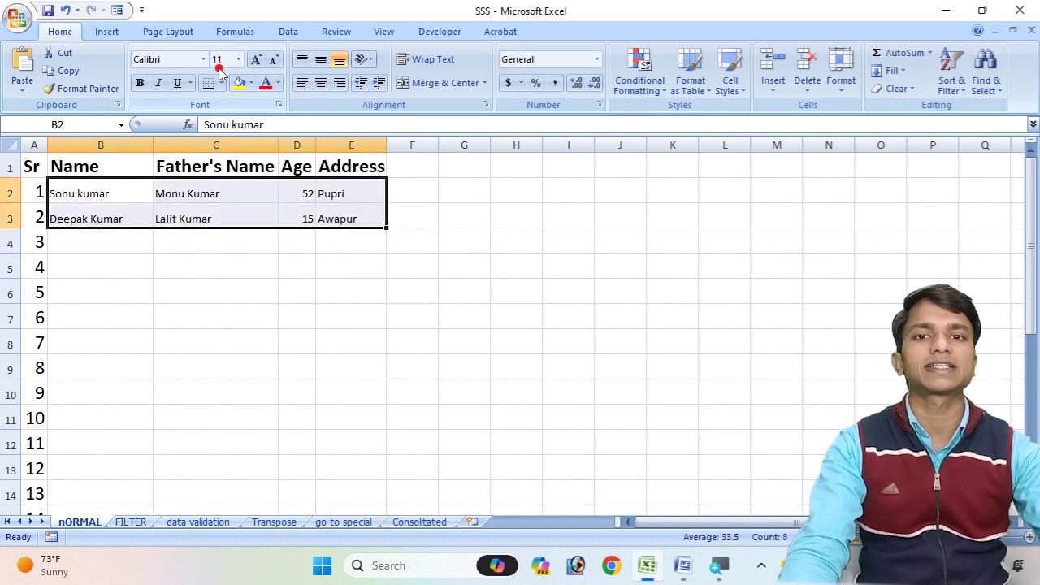
{"action": "left_click", "coordinate": [256, 59]}
{"action": "left_click", "coordinate": [256, 59]}
{"action": "left_click", "coordinate": [256, 60]}
{"action": "left_click", "coordinate": [256, 59]}
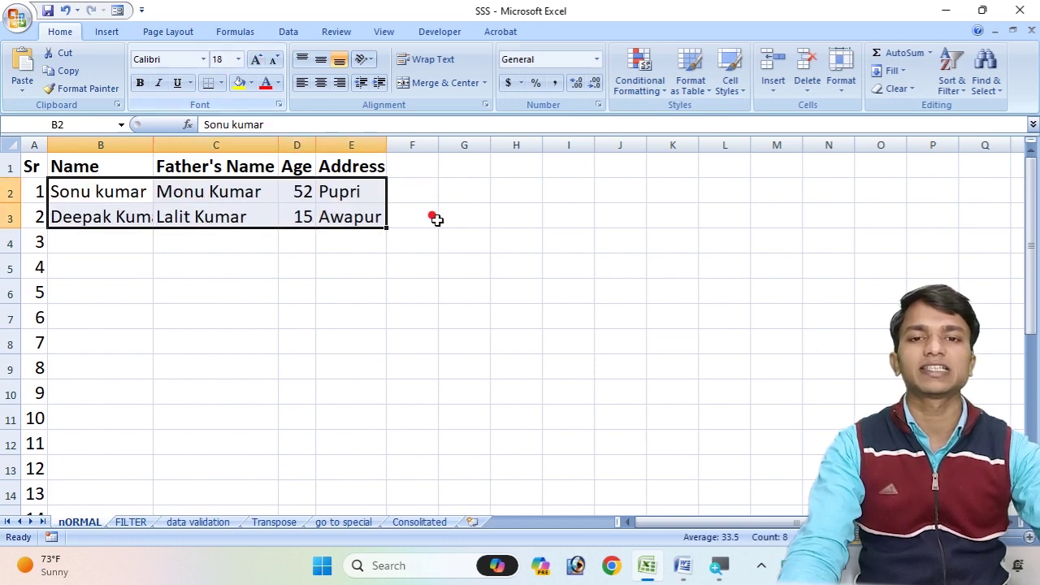
{"action": "left_click", "coordinate": [459, 240]}
Select the table A1:E18 and bring up the print settings with Ctrl+P, then close them
{"action": "scroll", "coordinate": [407, 307], "scroll_direction": "down", "scroll_amount": 9}
{"action": "scroll", "coordinate": [385, 301], "scroll_direction": "up", "scroll_amount": 9}
{"action": "left_click_drag", "start_coordinate": [19, 160], "coordinate": [358, 469]}
{"action": "key", "text": "ctrl+p"}
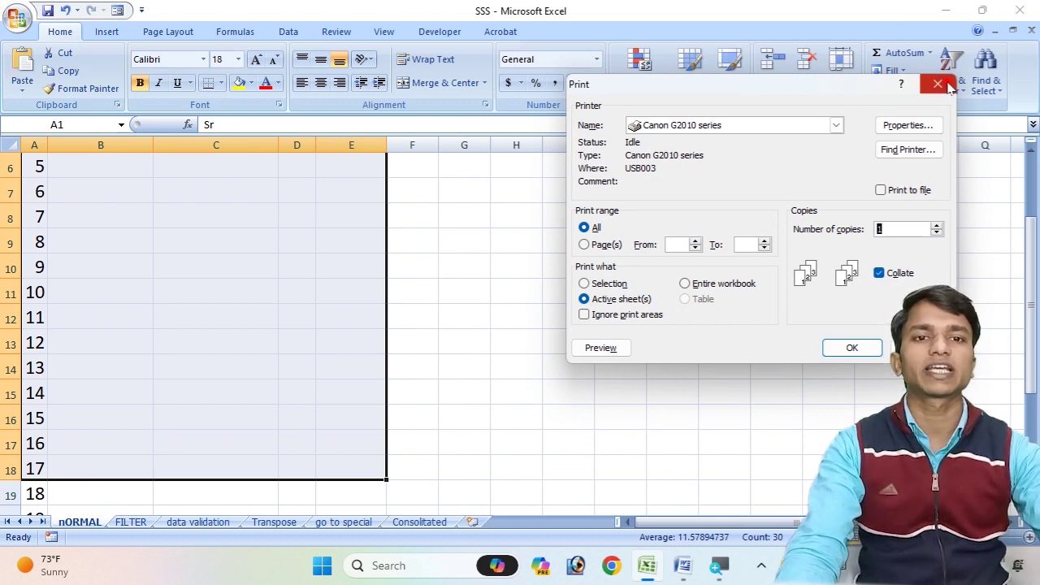
{"action": "left_click", "coordinate": [948, 87]}
Preview the nORMAL table's printed page in Print Preview, then close the preview
{"action": "left_click", "coordinate": [18, 19]}
{"action": "mouse_move", "coordinate": [51, 200]}
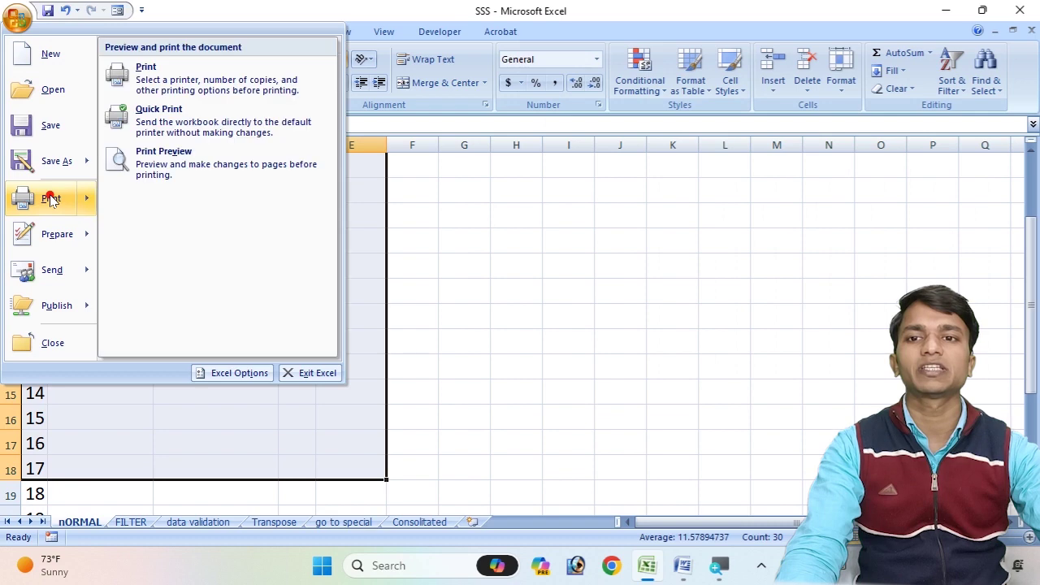
{"action": "left_click", "coordinate": [171, 166]}
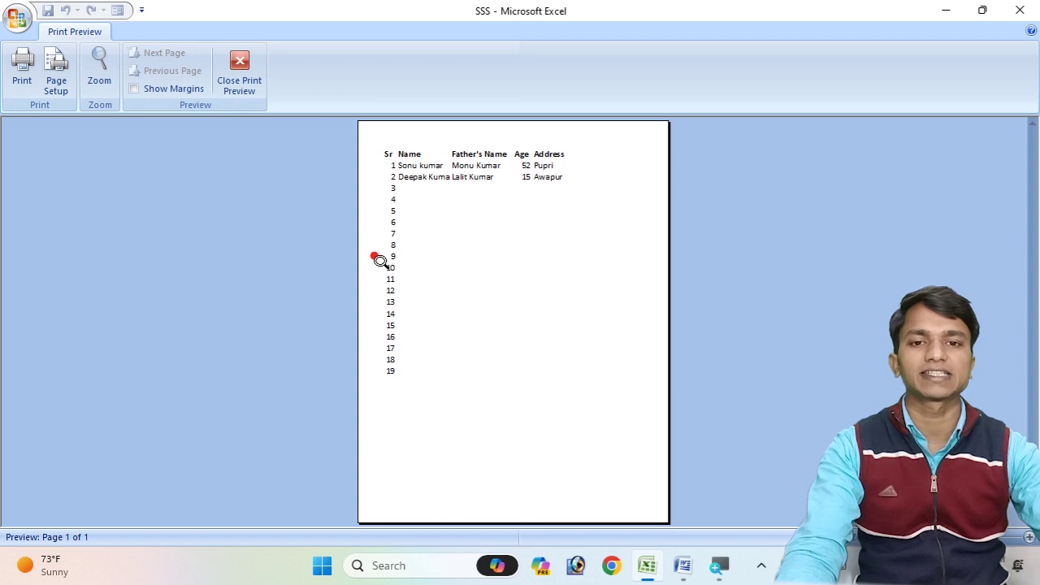
{"action": "left_click", "coordinate": [240, 75]}
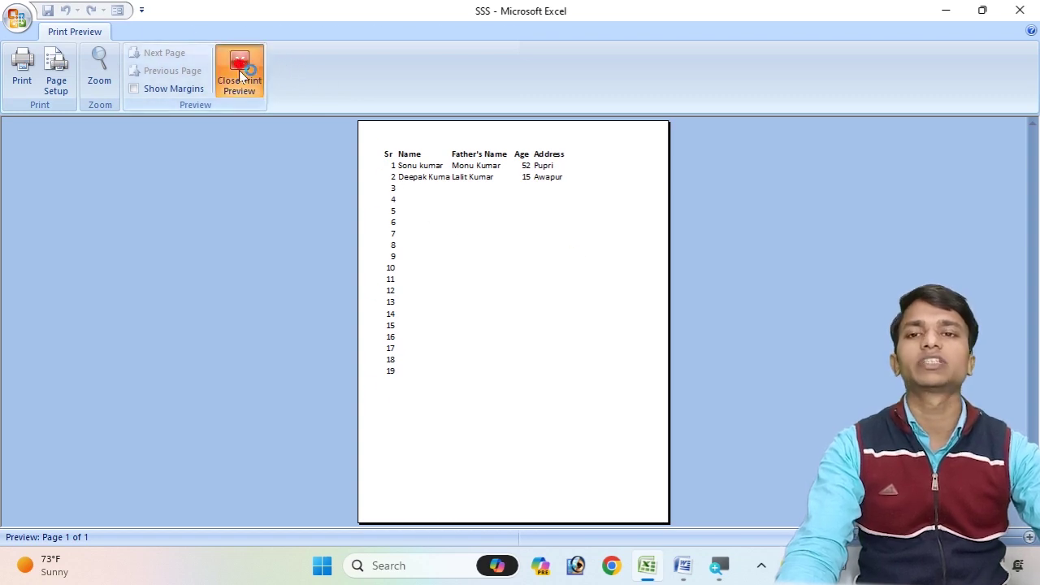
{"action": "scroll", "coordinate": [189, 328], "scroll_direction": "up", "scroll_amount": 2}
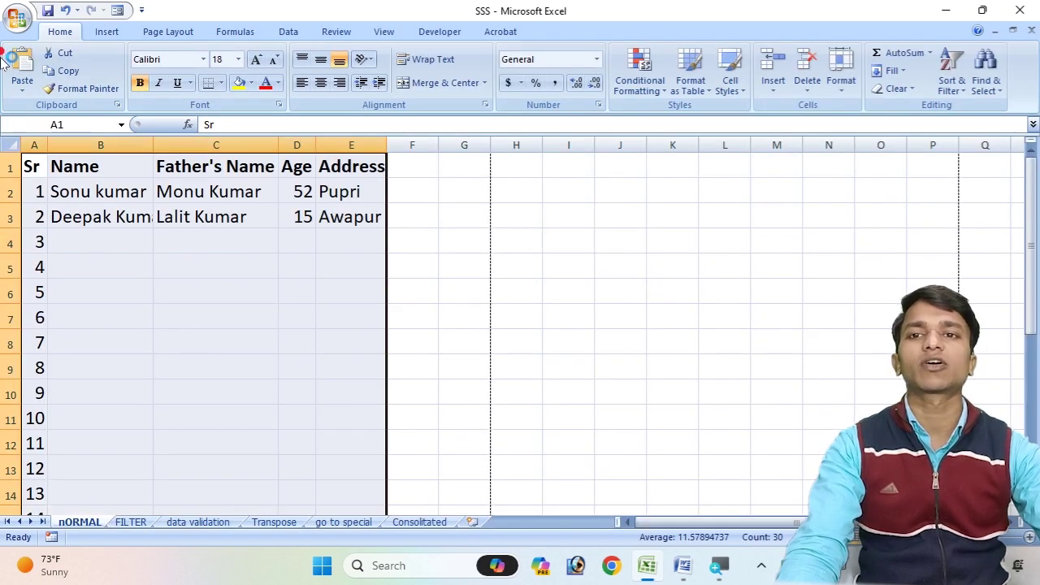
{"action": "left_click", "coordinate": [16, 17]}
Apply All Borders to every cell of the table A1:E18
{"action": "left_click", "coordinate": [650, 383]}
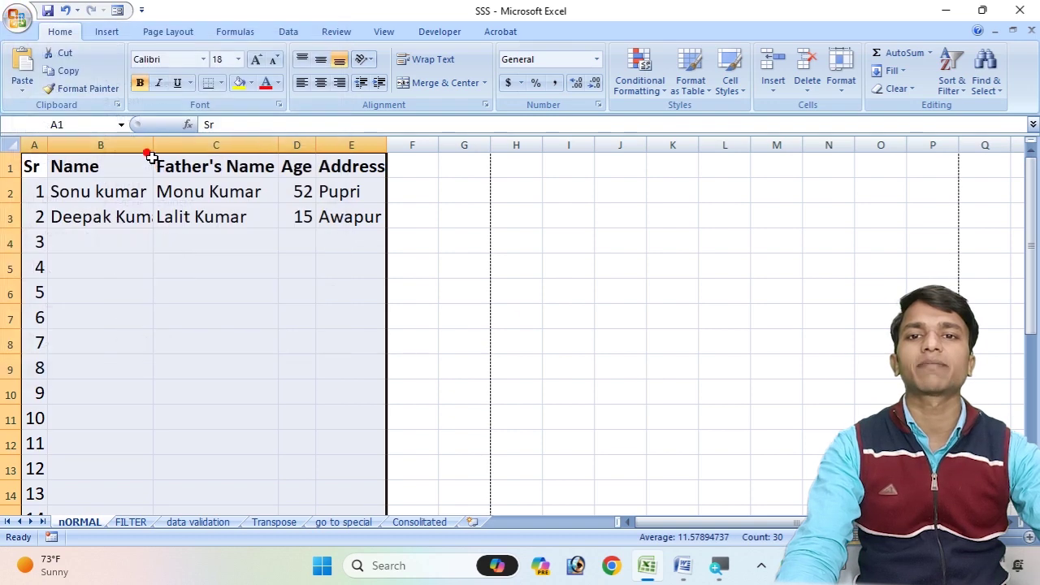
{"action": "left_click", "coordinate": [222, 85]}
{"action": "left_click", "coordinate": [235, 212]}
{"action": "left_click", "coordinate": [561, 318]}
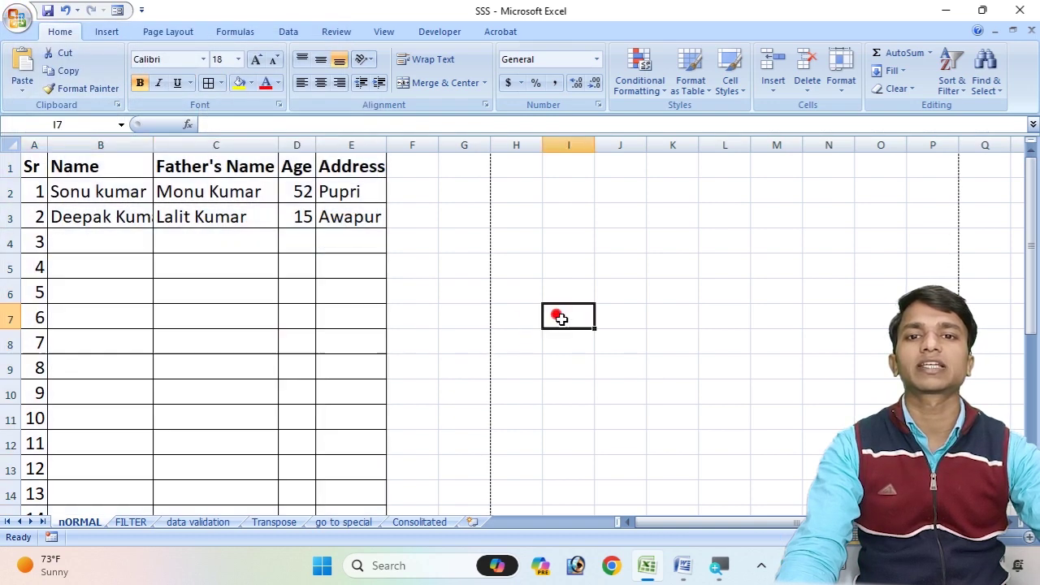
Print-preview the bordered table A1:E18, confirming it fits one page, then close the preview
{"action": "scroll", "coordinate": [133, 317], "scroll_direction": "down", "scroll_amount": 7}
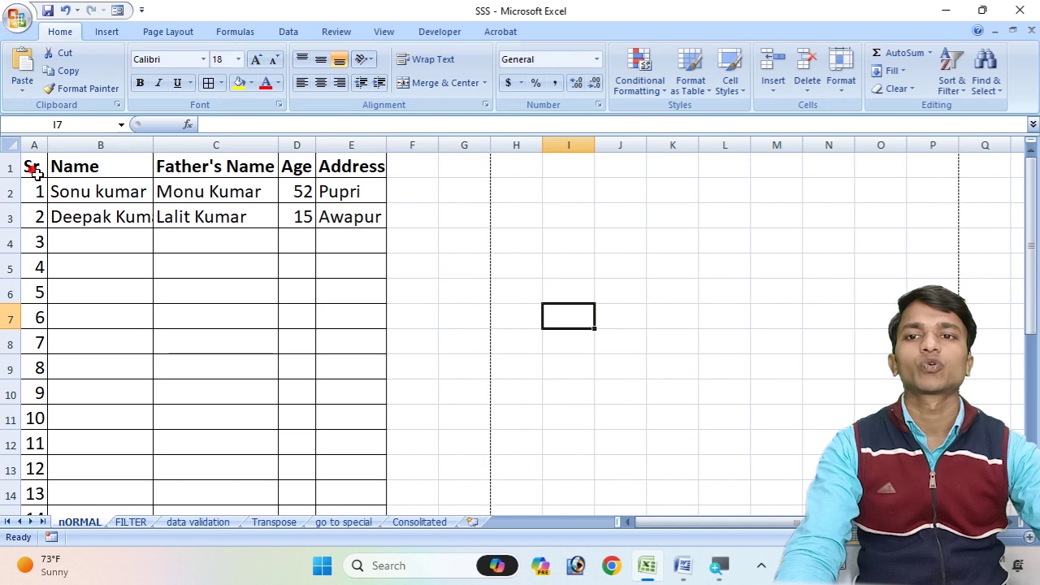
{"action": "left_click_drag", "start_coordinate": [30, 169], "coordinate": [365, 487]}
{"action": "scroll", "coordinate": [140, 319], "scroll_direction": "up", "scroll_amount": 1}
{"action": "left_click", "coordinate": [16, 16]}
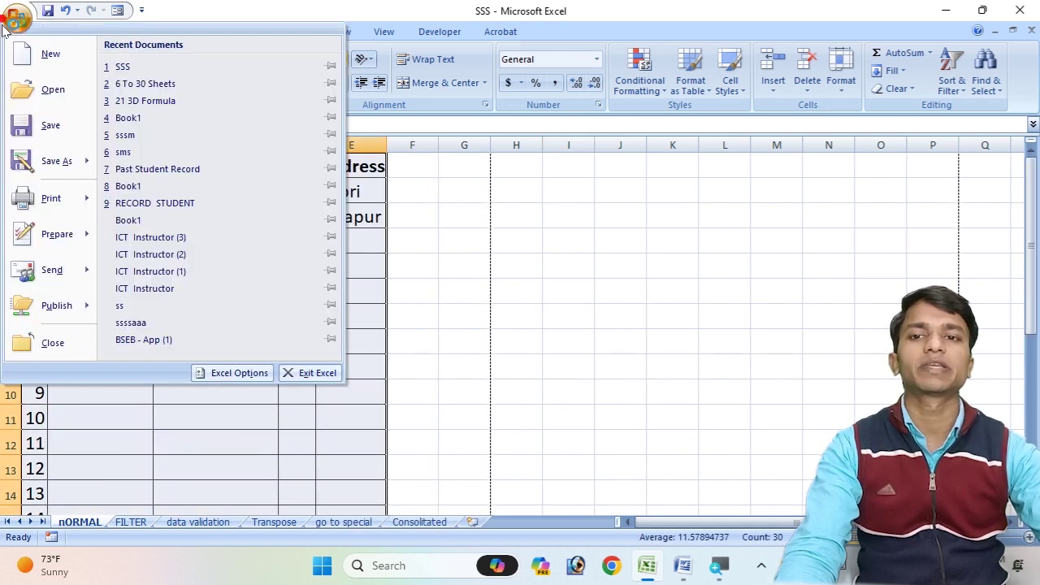
{"action": "mouse_move", "coordinate": [51, 198]}
{"action": "left_click", "coordinate": [208, 181]}
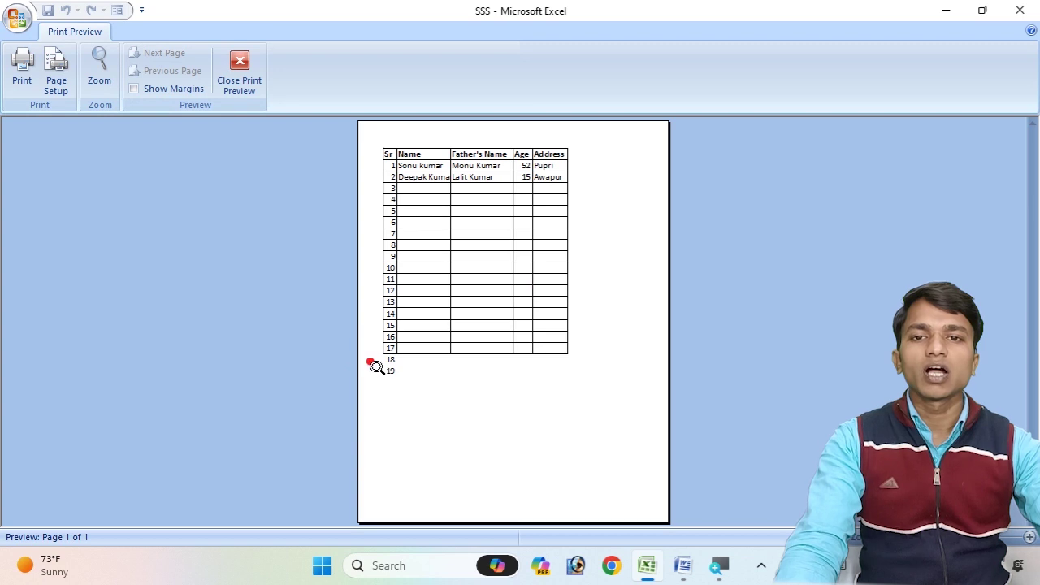
{"action": "left_click", "coordinate": [241, 75]}
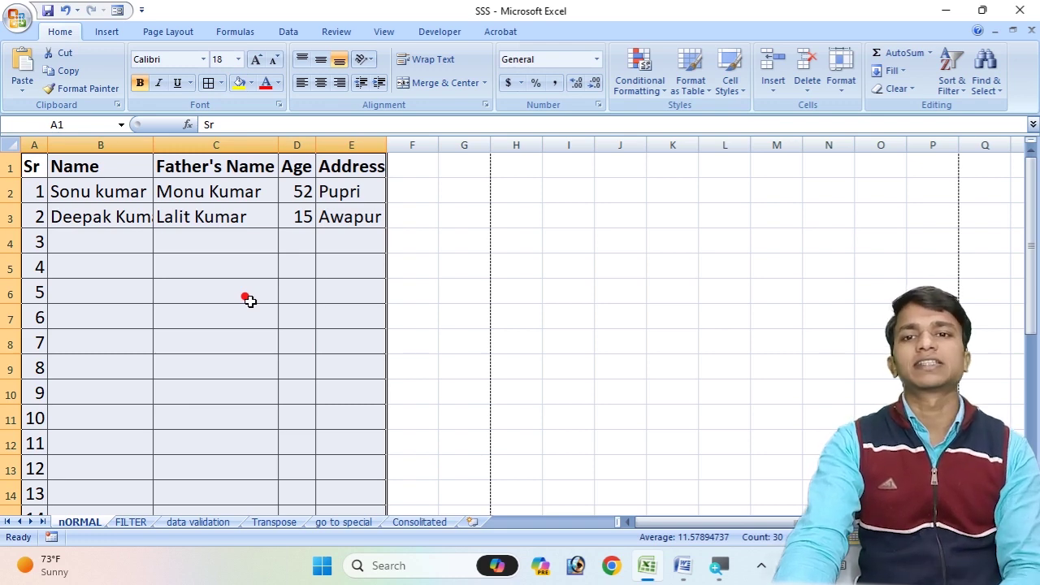
Go to the FILTER sheet and select its header row A1:L1
{"action": "left_click", "coordinate": [130, 521]}
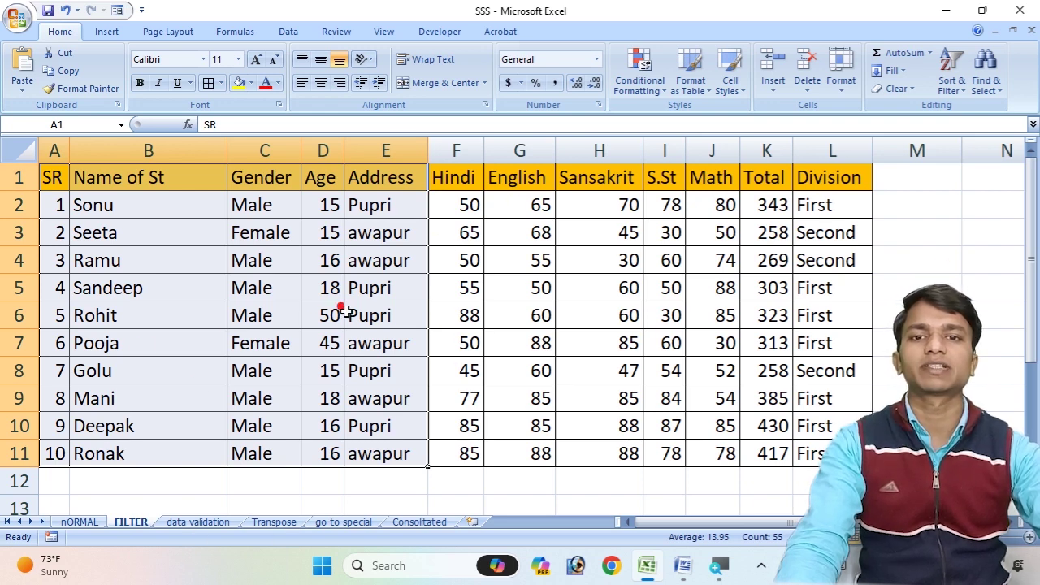
{"action": "left_click", "coordinate": [174, 317]}
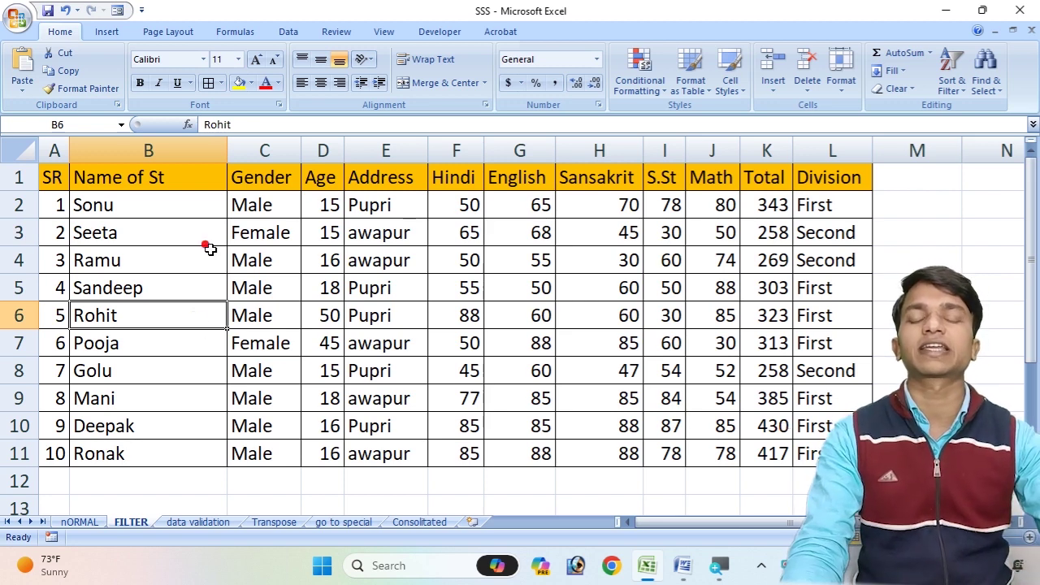
{"action": "left_click_drag", "start_coordinate": [51, 178], "coordinate": [863, 182]}
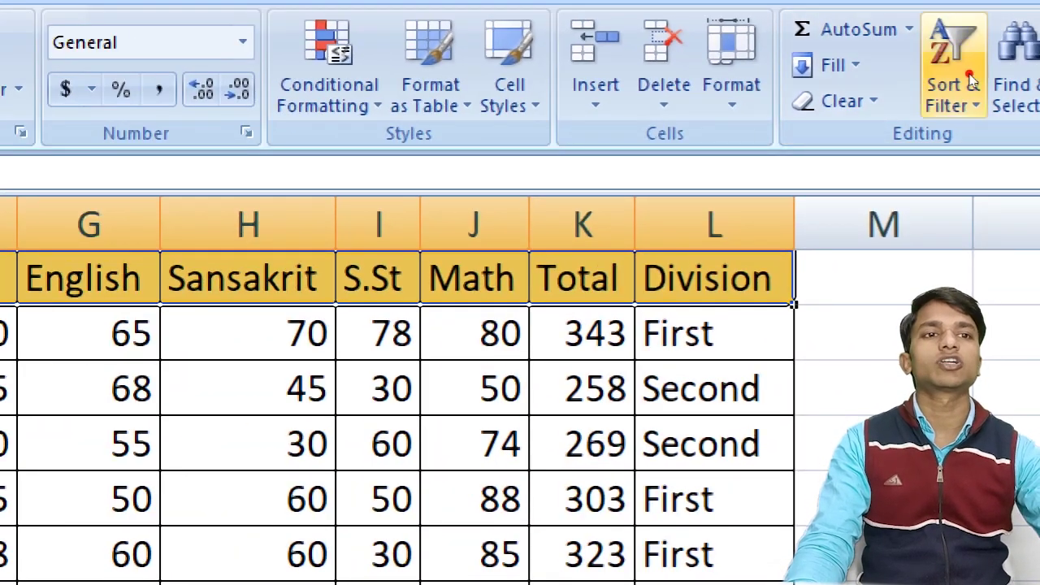
Turn on AutoFilter and filter Gender to Female, leaving 2 of 10 students
{"action": "left_click", "coordinate": [946, 56]}
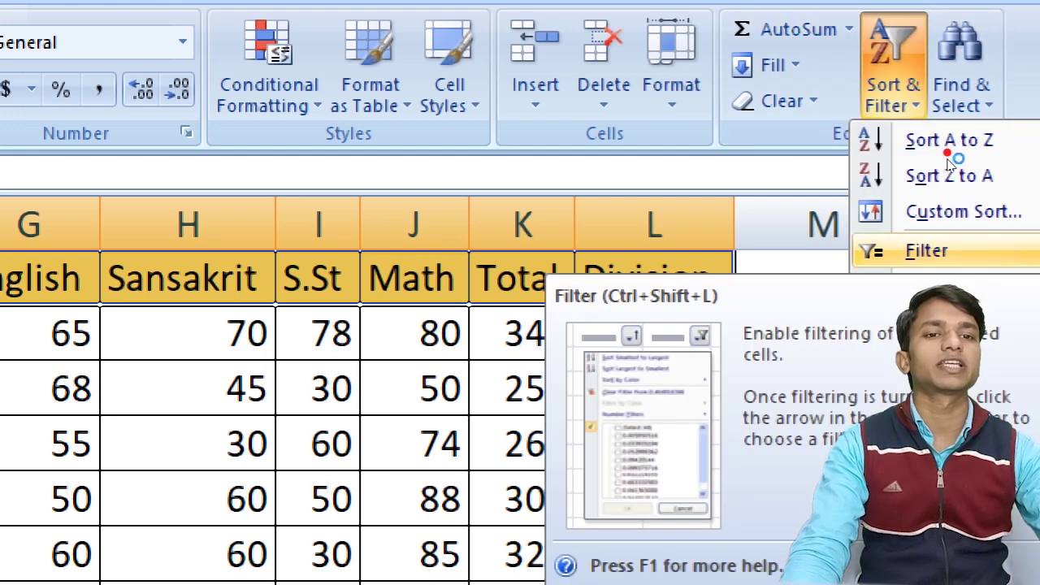
{"action": "key", "text": "ctrl+shift+l"}
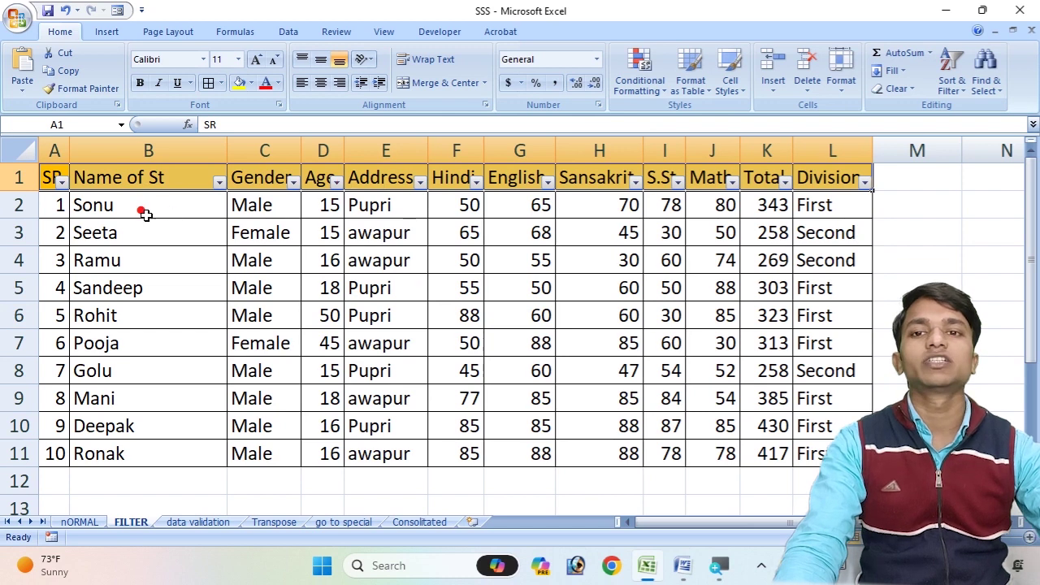
{"action": "left_click", "coordinate": [294, 183]}
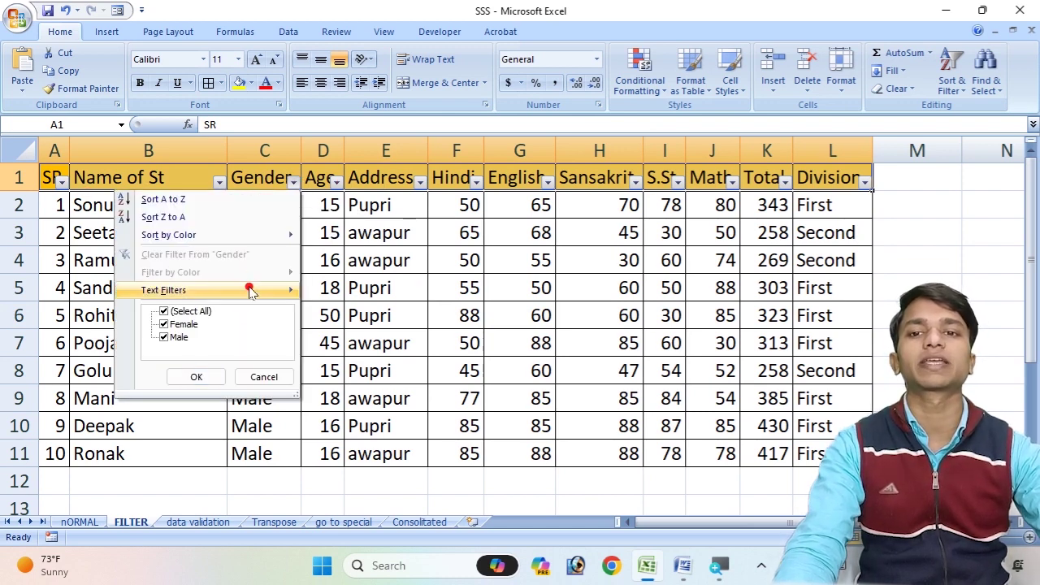
{"action": "left_click", "coordinate": [164, 312]}
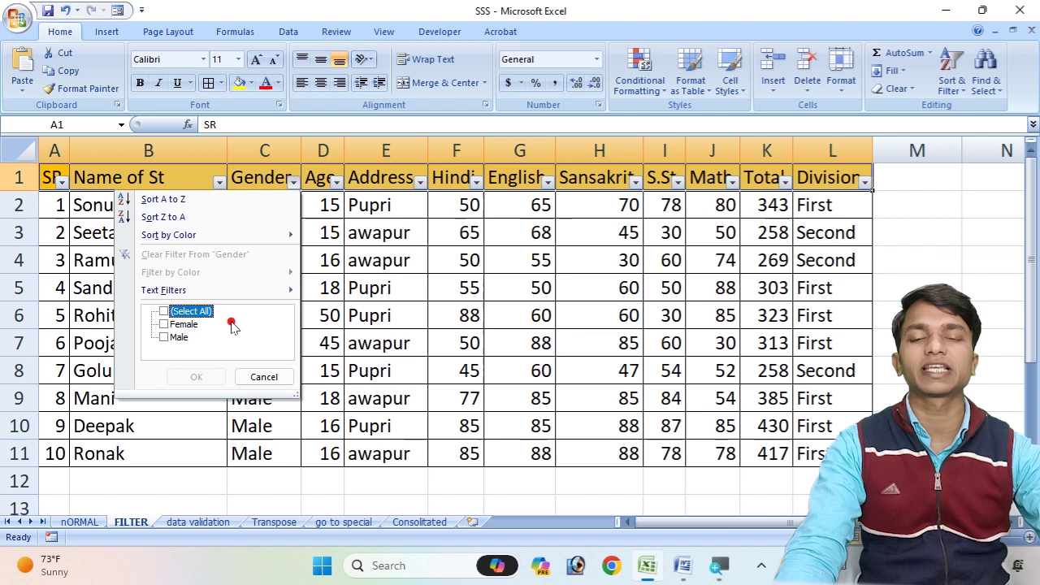
{"action": "left_click", "coordinate": [161, 325]}
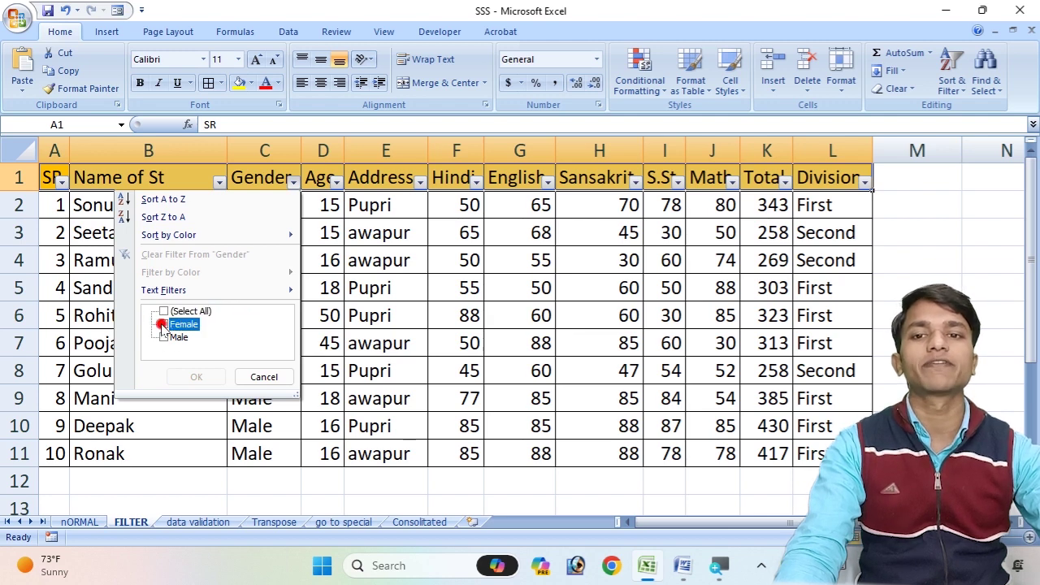
{"action": "left_click", "coordinate": [196, 376]}
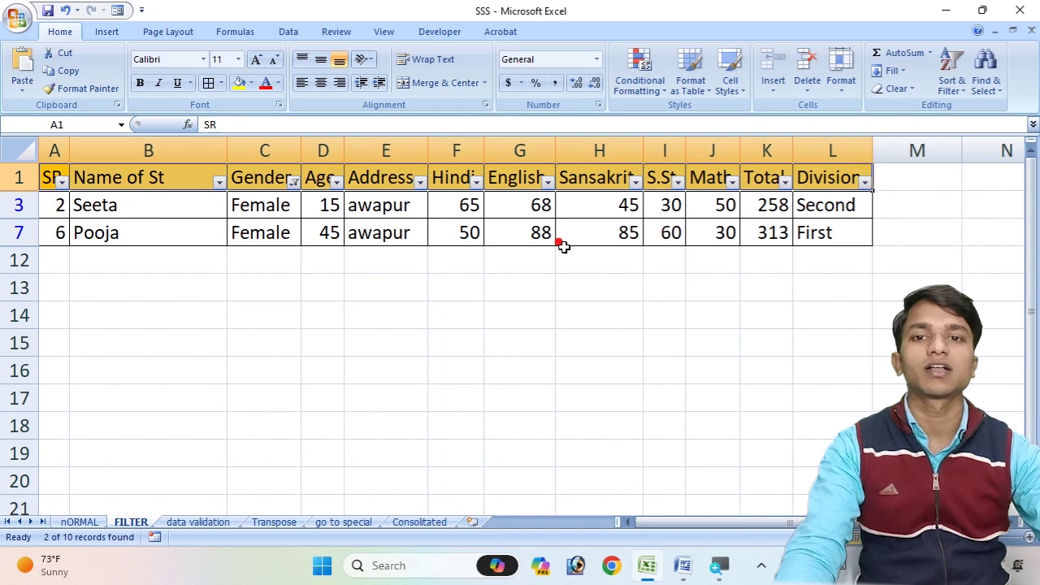
{"action": "left_click", "coordinate": [218, 180]}
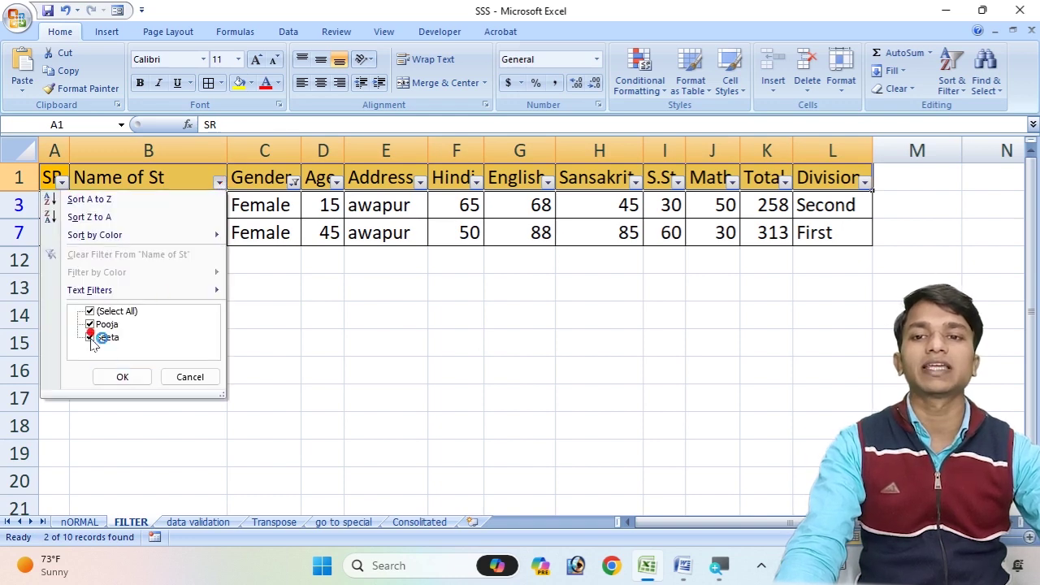
{"action": "left_click", "coordinate": [293, 181]}
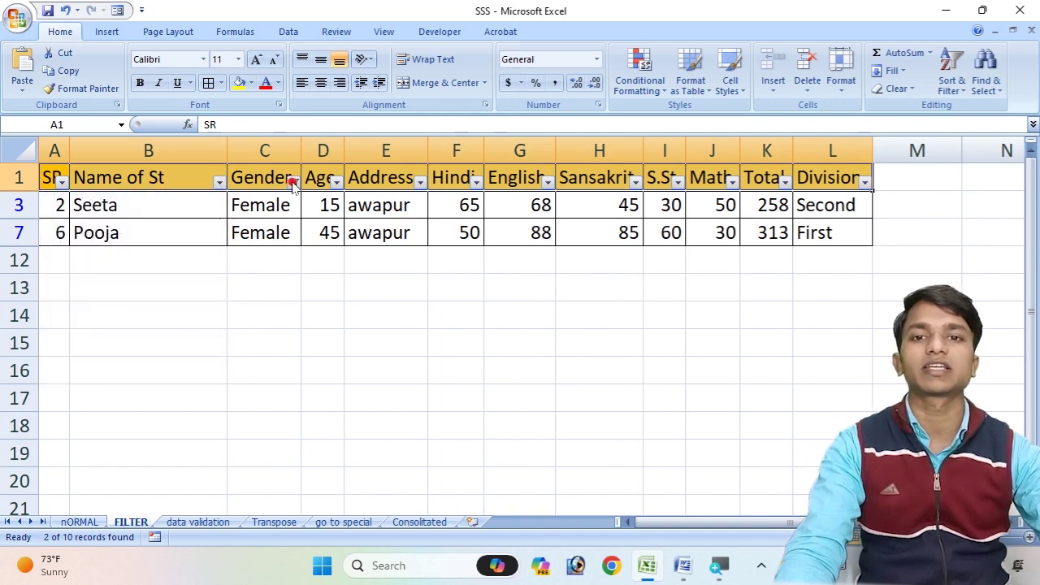
Filter Gender to Male only, then re-tick Female so all students show again
{"action": "left_click", "coordinate": [162, 336]}
{"action": "left_click", "coordinate": [162, 323]}
{"action": "left_click", "coordinate": [163, 311]}
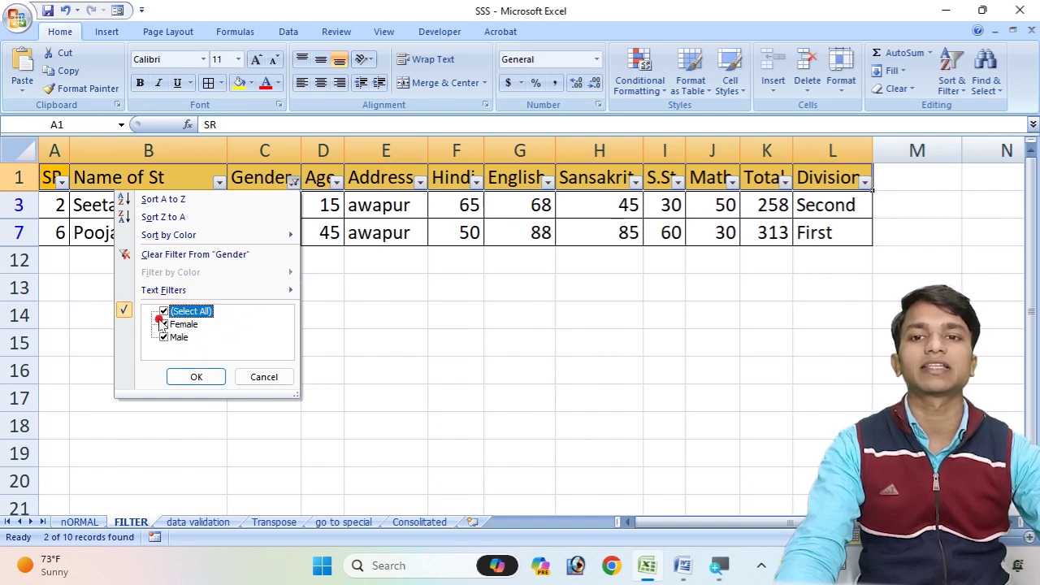
{"action": "left_click", "coordinate": [163, 324]}
{"action": "left_click", "coordinate": [199, 375]}
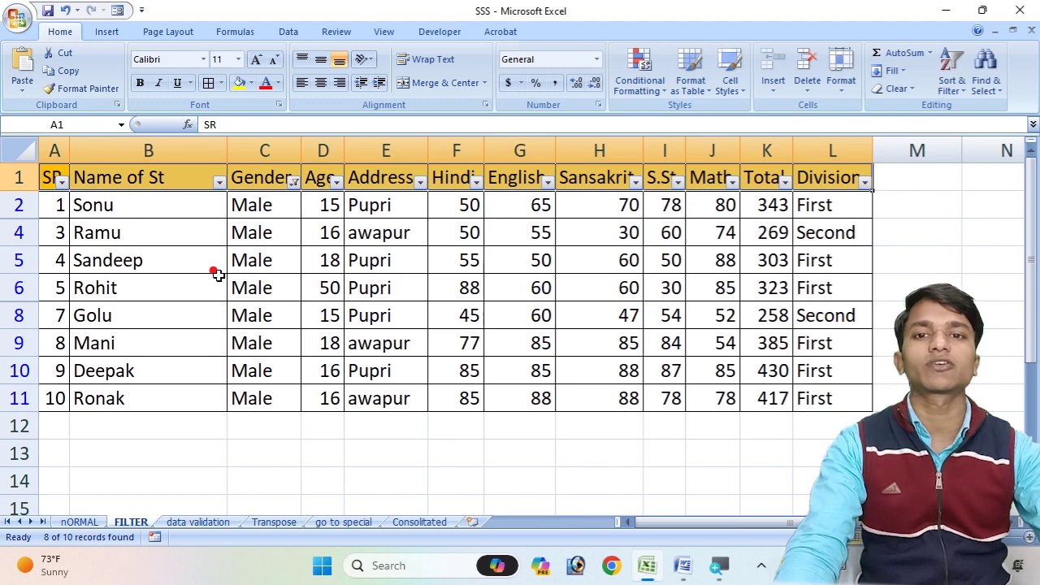
{"action": "left_click", "coordinate": [293, 182]}
{"action": "left_click", "coordinate": [163, 323]}
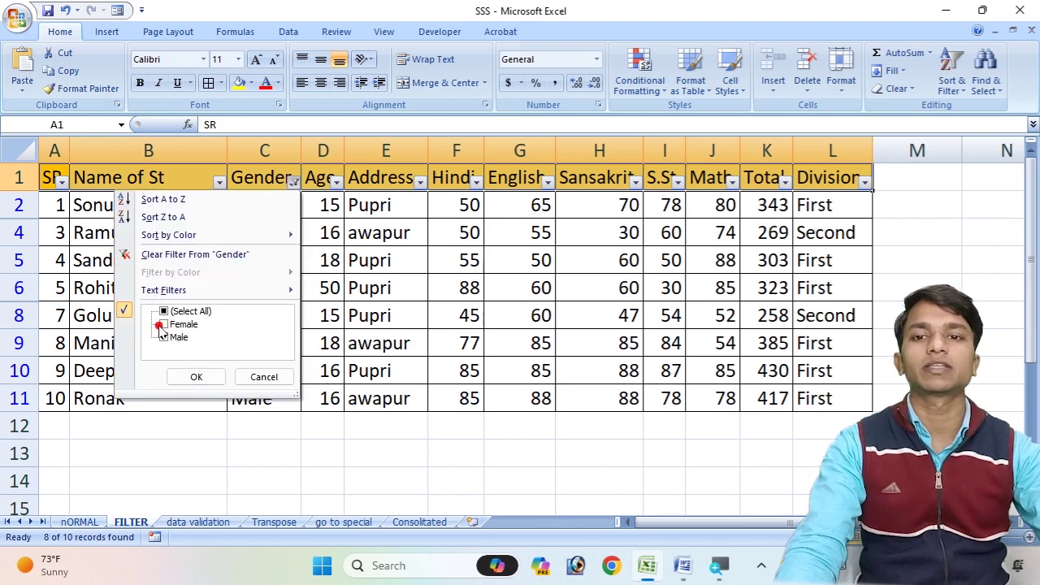
{"action": "left_click", "coordinate": [196, 377]}
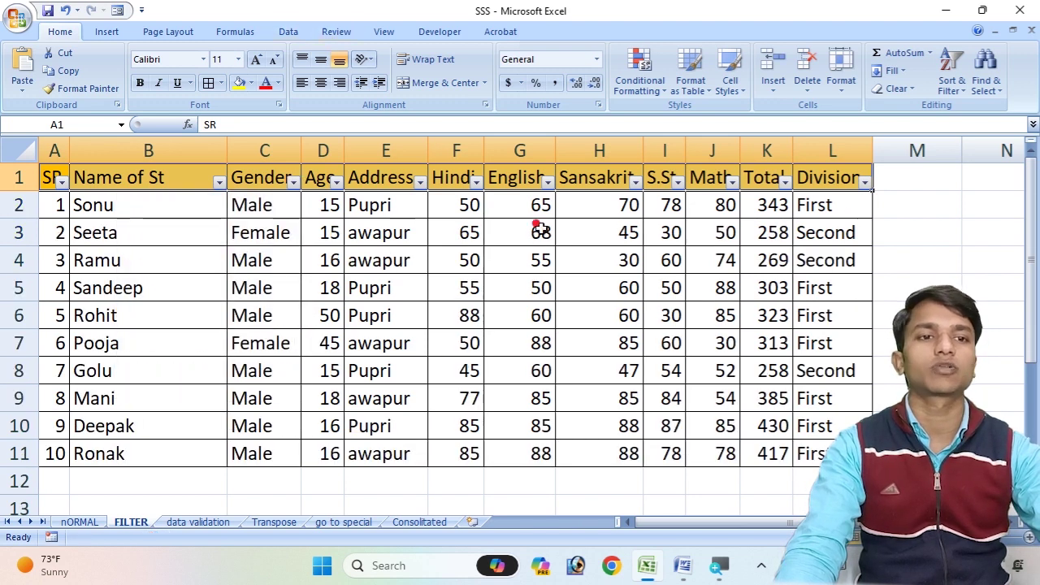
Filter Division to First only by unticking Second, listing 7 of 10 students
{"action": "left_click", "coordinate": [865, 182]}
{"action": "left_click", "coordinate": [739, 337]}
{"action": "left_click", "coordinate": [767, 376]}
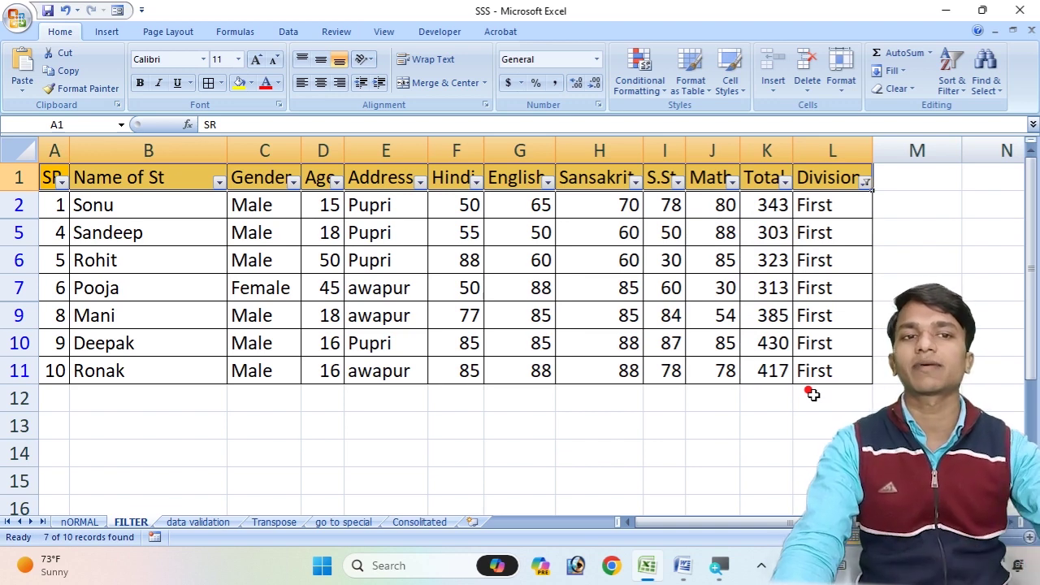
Filter Address to awapur and Gender to Female, leaving one First-division student totalling 313
{"action": "left_click", "coordinate": [420, 181]}
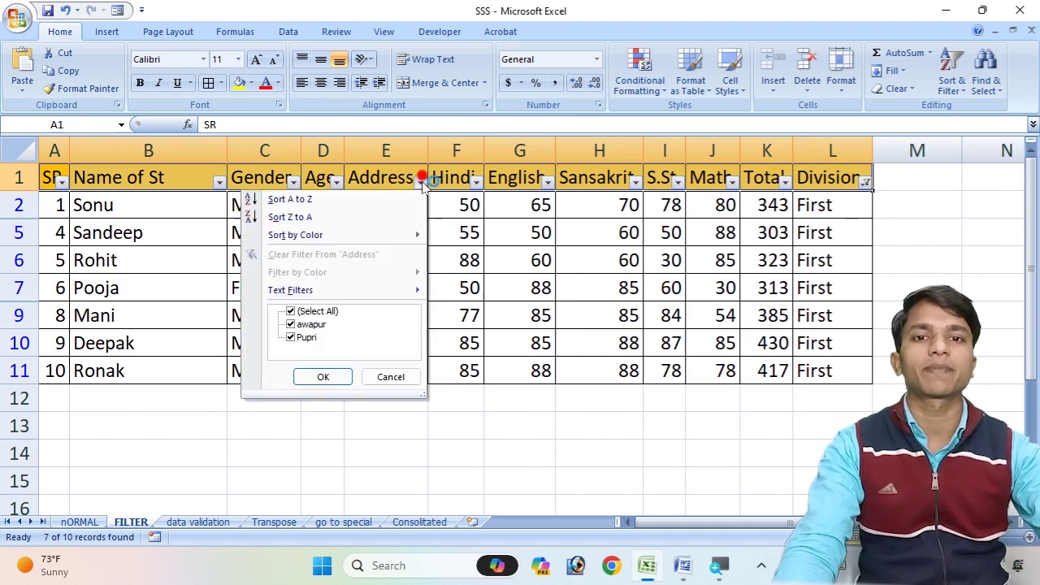
{"action": "left_click", "coordinate": [290, 337]}
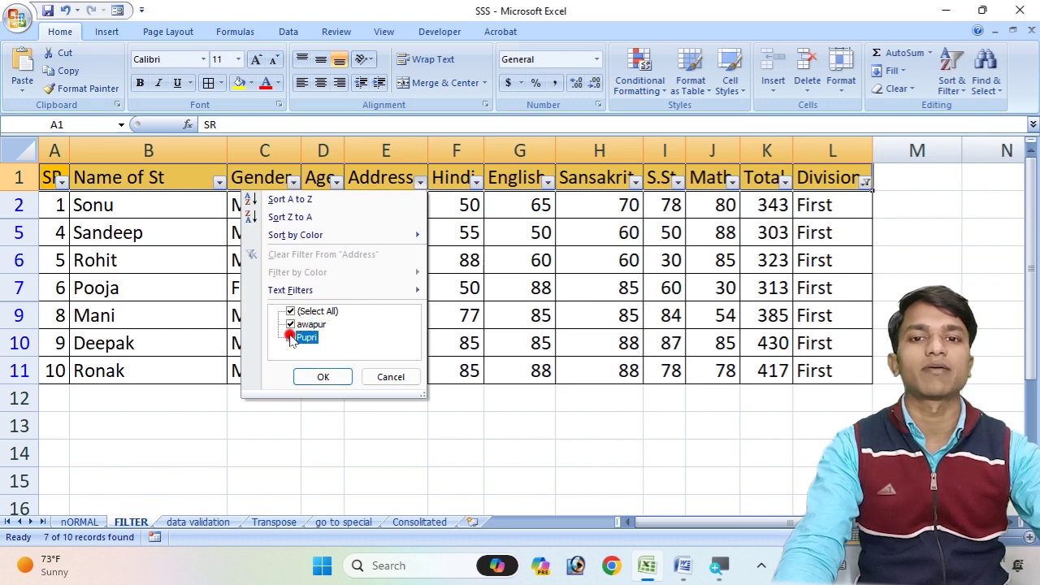
{"action": "left_click", "coordinate": [317, 376]}
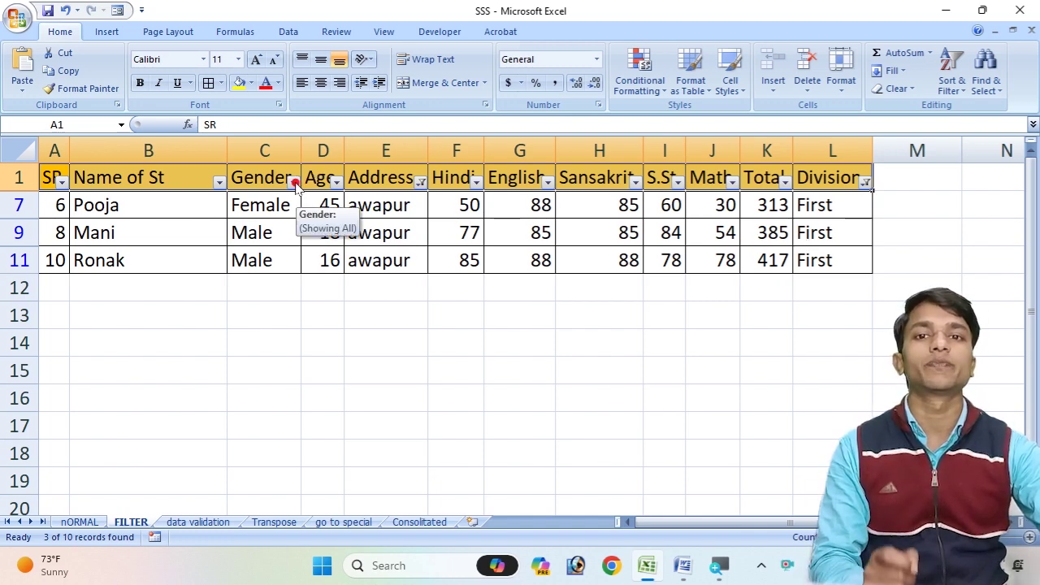
{"action": "left_click", "coordinate": [294, 182]}
{"action": "left_click", "coordinate": [179, 336]}
{"action": "left_click", "coordinate": [192, 376]}
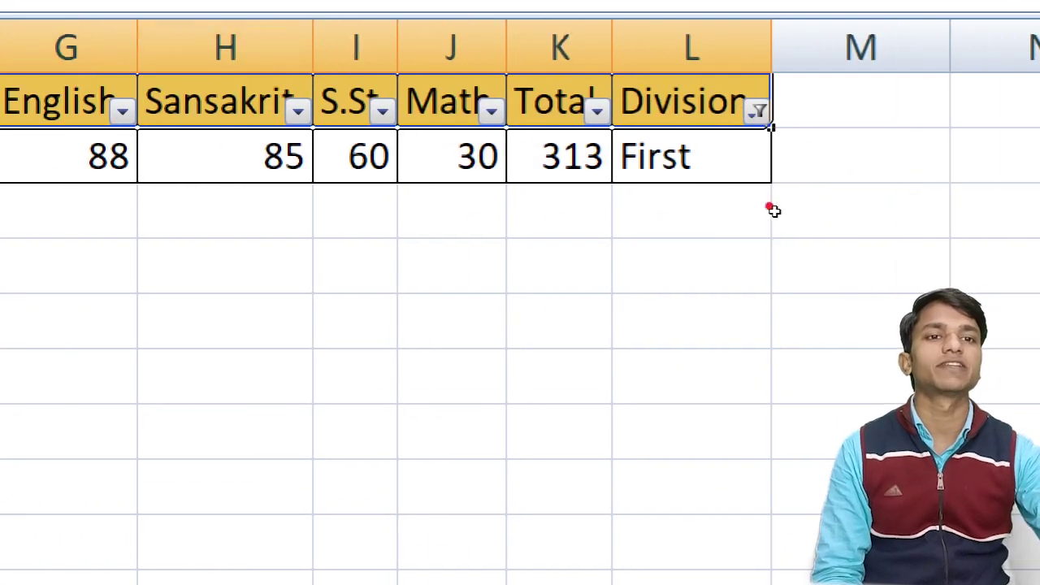
Reset the Division filter to both divisions and the Address filter to all addresses
{"action": "key", "text": "alt+Down"}
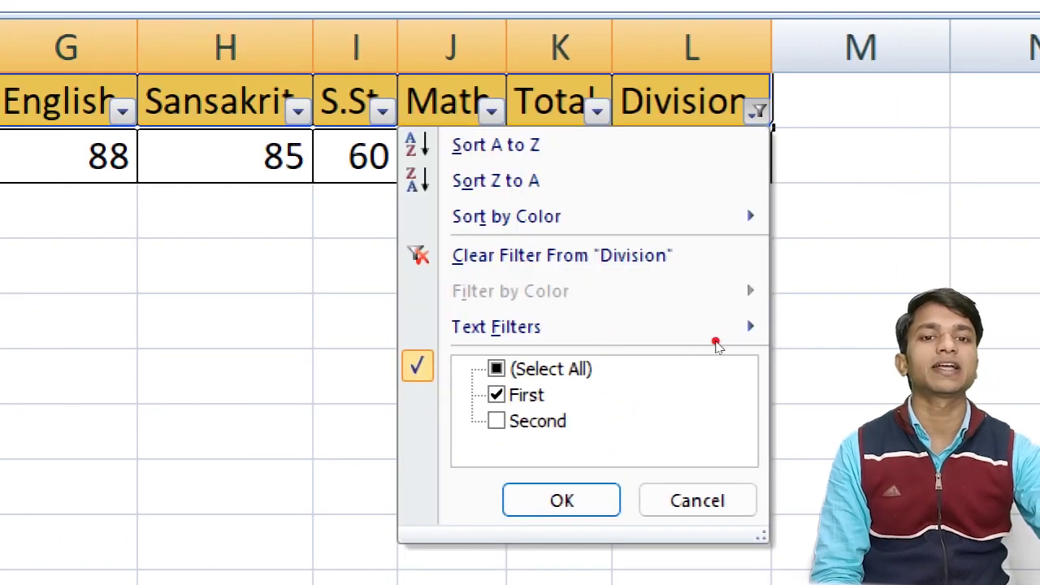
{"action": "key", "text": "space"}
{"action": "key", "text": "Return"}
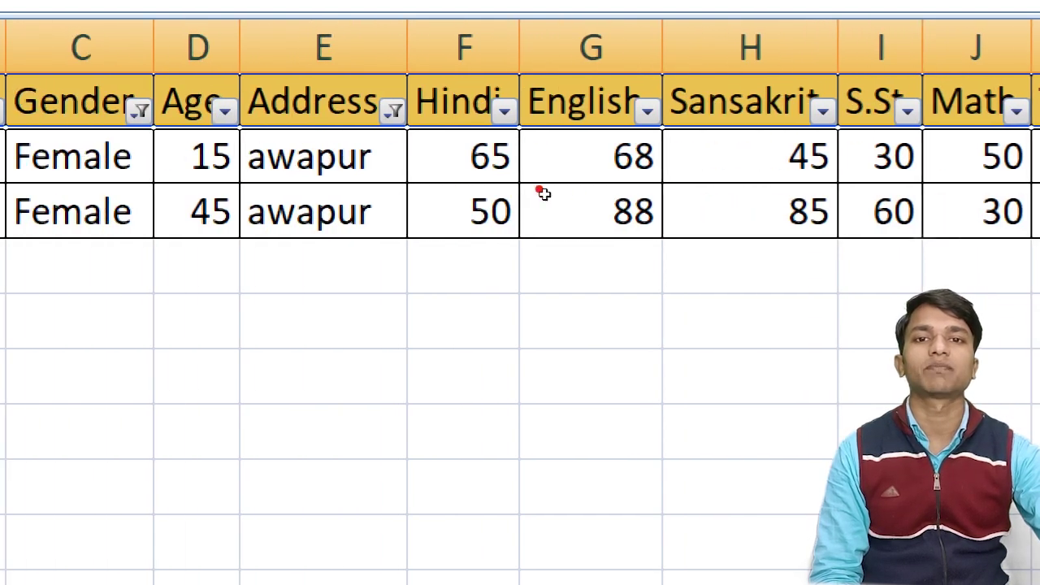
{"action": "left_click", "coordinate": [394, 110]}
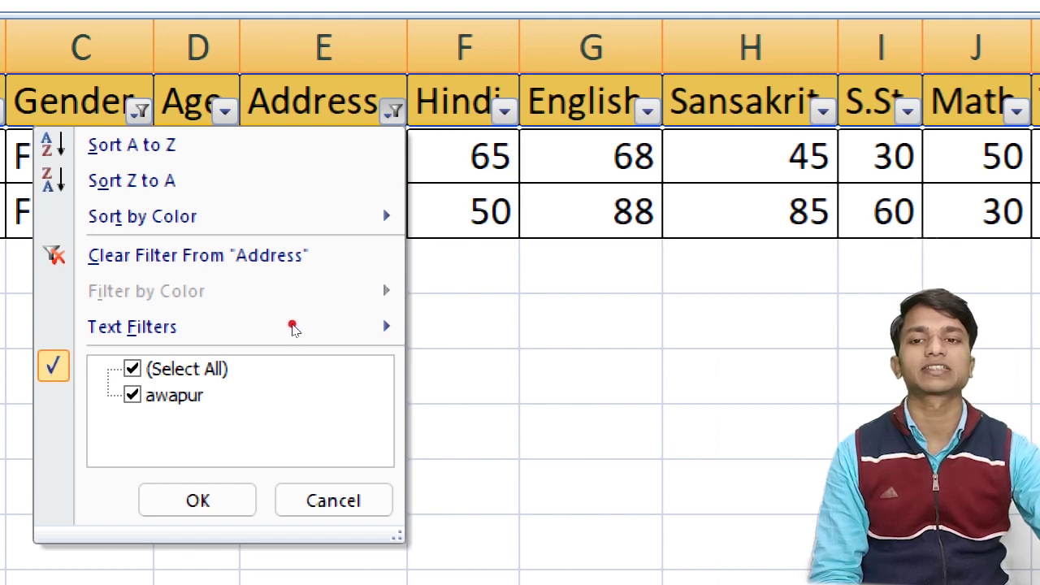
{"action": "key", "text": "space"}
{"action": "key", "text": "space"}
{"action": "key", "text": "Return"}
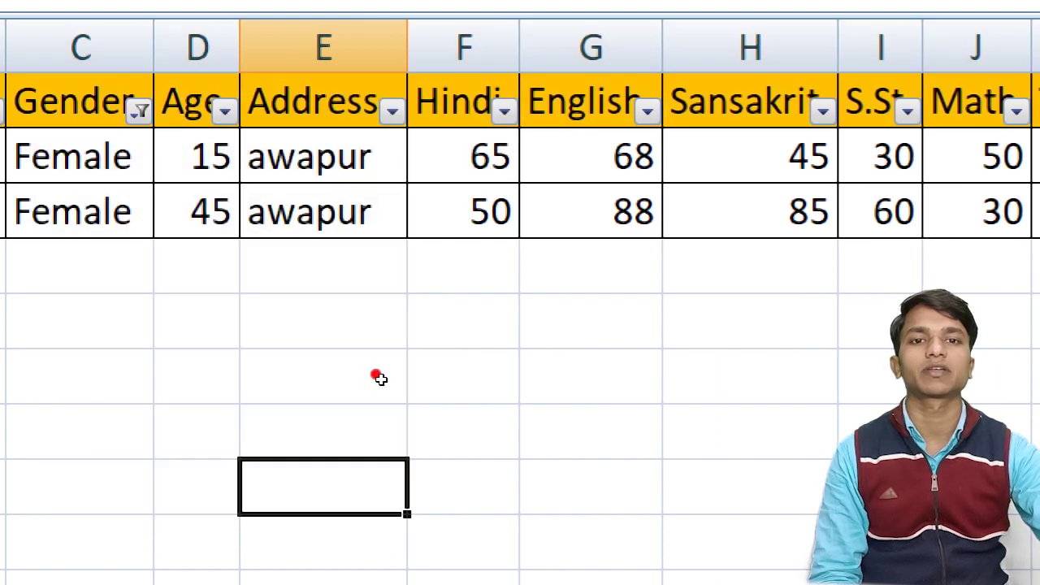
Dismiss the row-deletion prompt, check the Gender filter, and move to the data validation sheet
{"action": "key", "text": "ctrl+minus"}
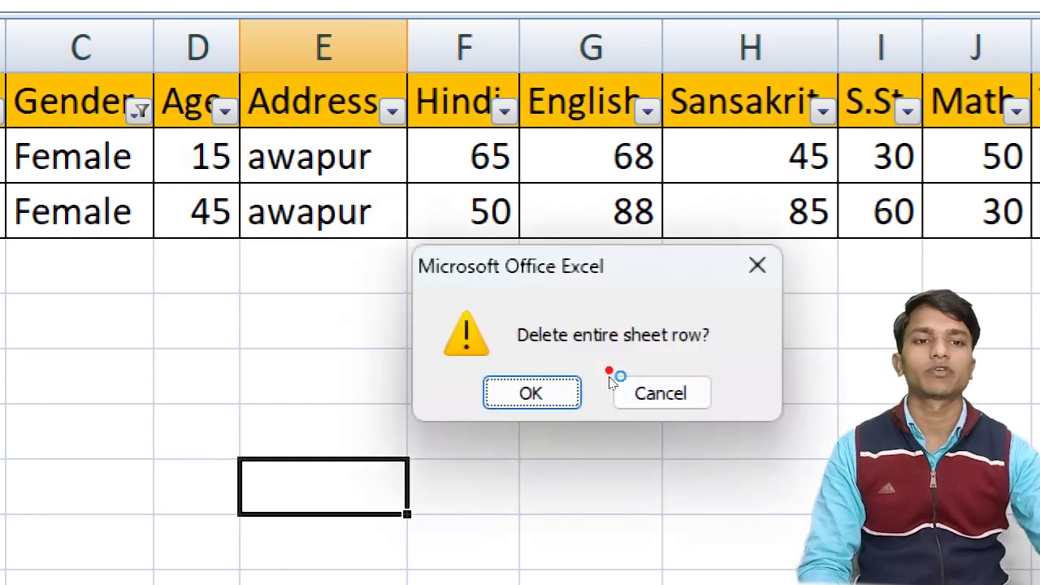
{"action": "key", "text": "Return"}
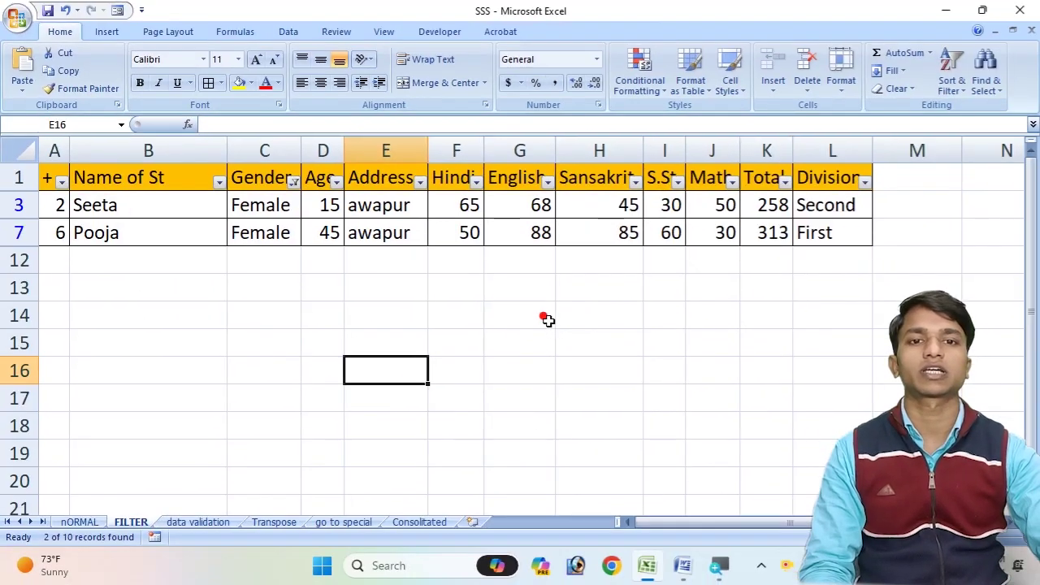
{"action": "left_click", "coordinate": [399, 281]}
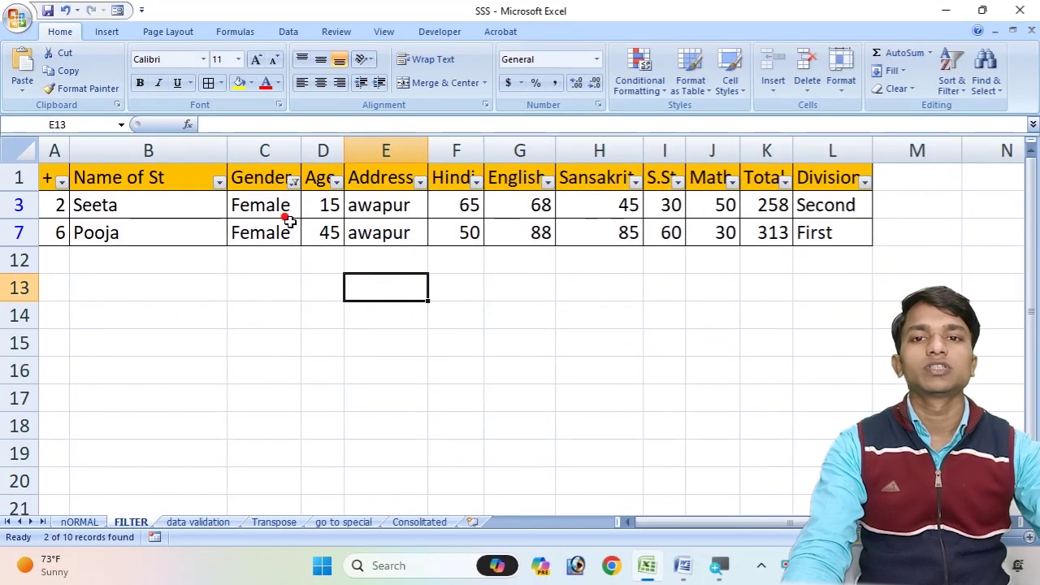
{"action": "left_click", "coordinate": [294, 182]}
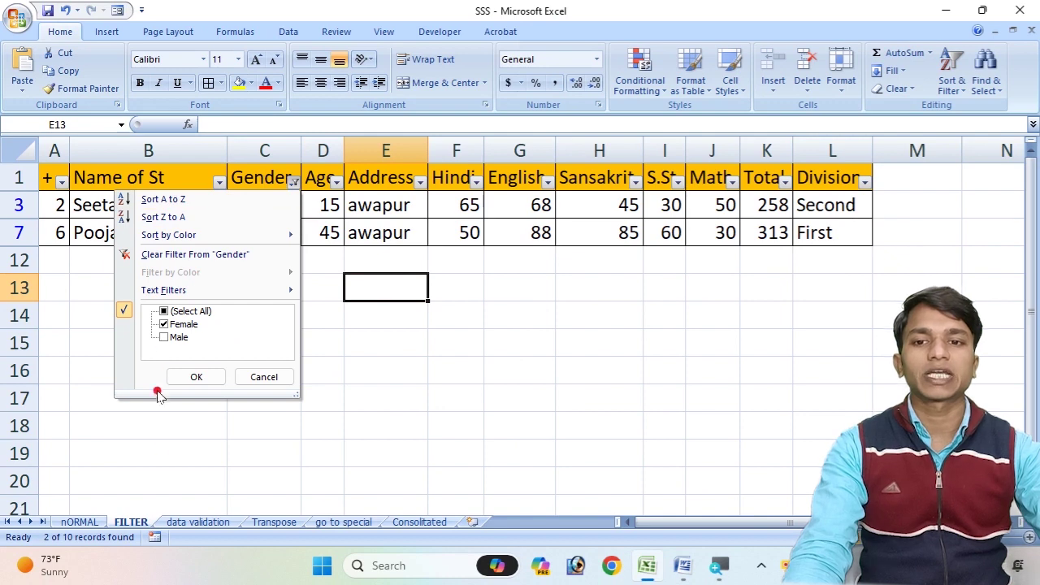
{"action": "left_click", "coordinate": [202, 522]}
{"action": "left_click", "coordinate": [201, 523]}
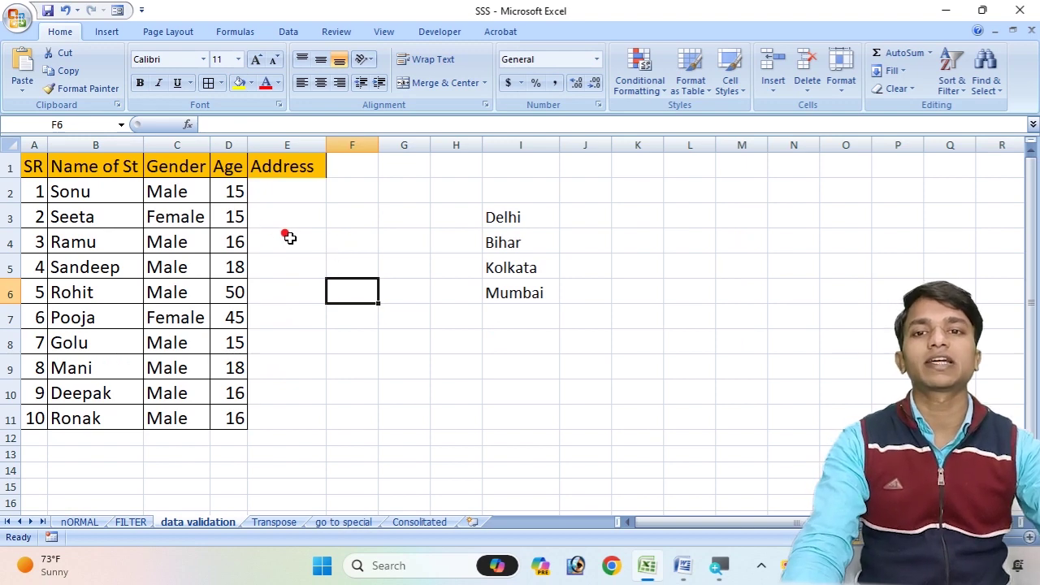
Apply All Borders to the student table A1:E11
{"action": "left_click", "coordinate": [311, 358]}
{"action": "left_click_drag", "start_coordinate": [36, 160], "coordinate": [248, 416]}
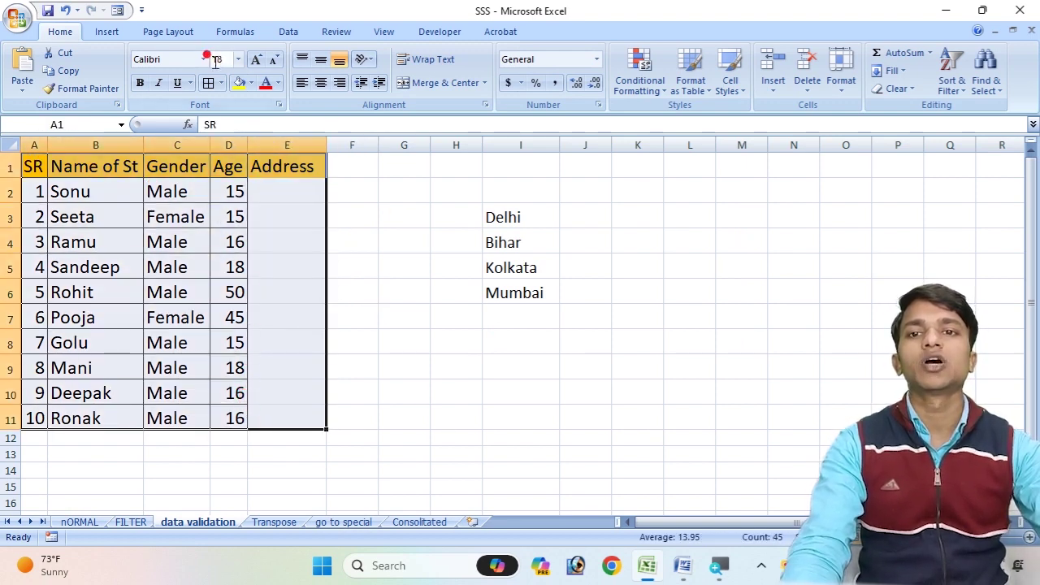
{"action": "left_click", "coordinate": [220, 83]}
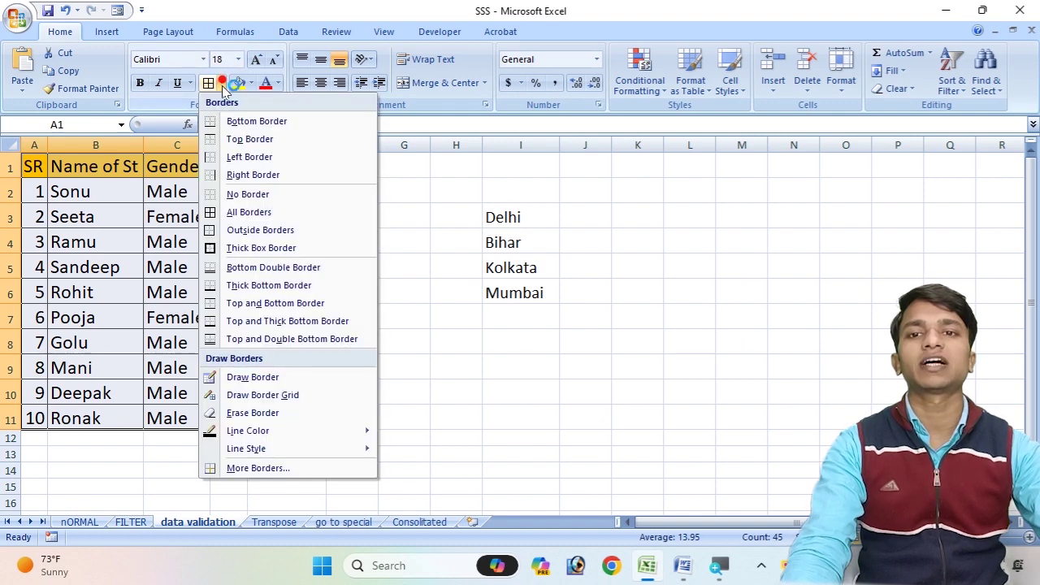
{"action": "left_click", "coordinate": [258, 212]}
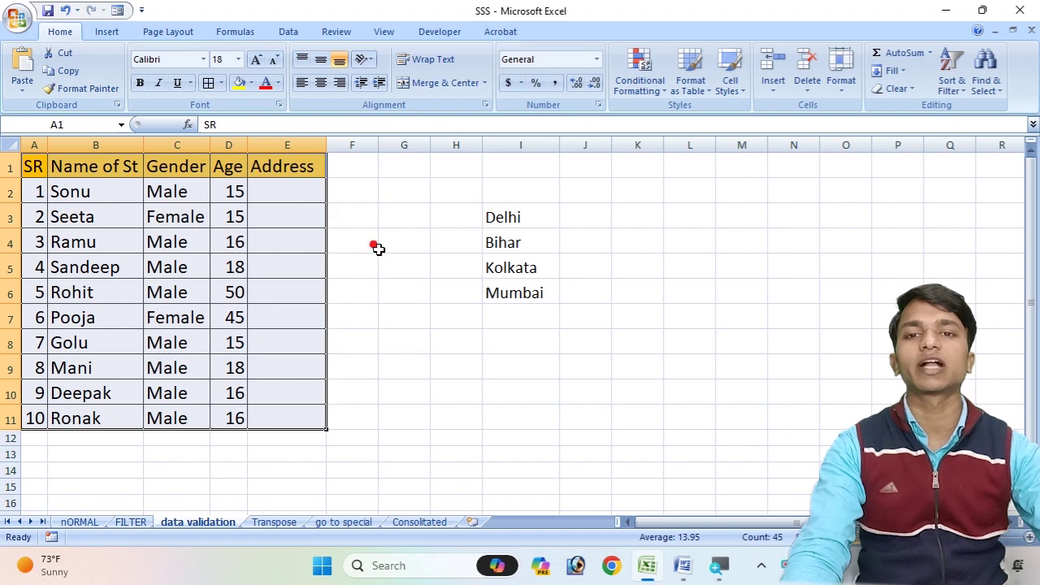
{"action": "left_click", "coordinate": [287, 187]}
Select the empty Address column cells E1 through E11
{"action": "mouse_move", "coordinate": [292, 191]}
{"action": "left_mouse_down"}
{"action": "mouse_move", "coordinate": [293, 414]}
{"action": "mouse_move", "coordinate": [298, 193]}
{"action": "left_mouse_up"}
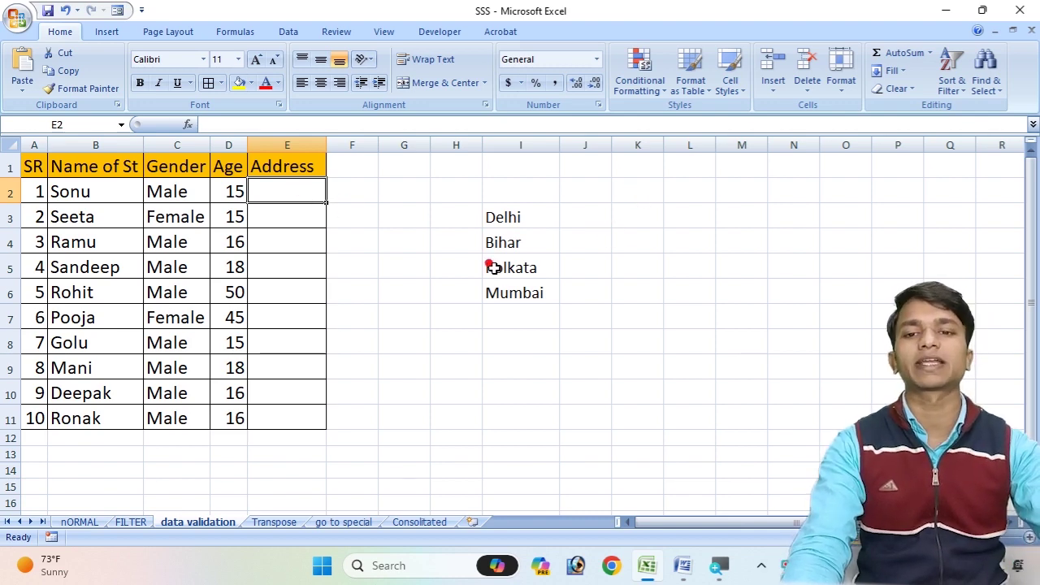
{"action": "left_click", "coordinate": [381, 283]}
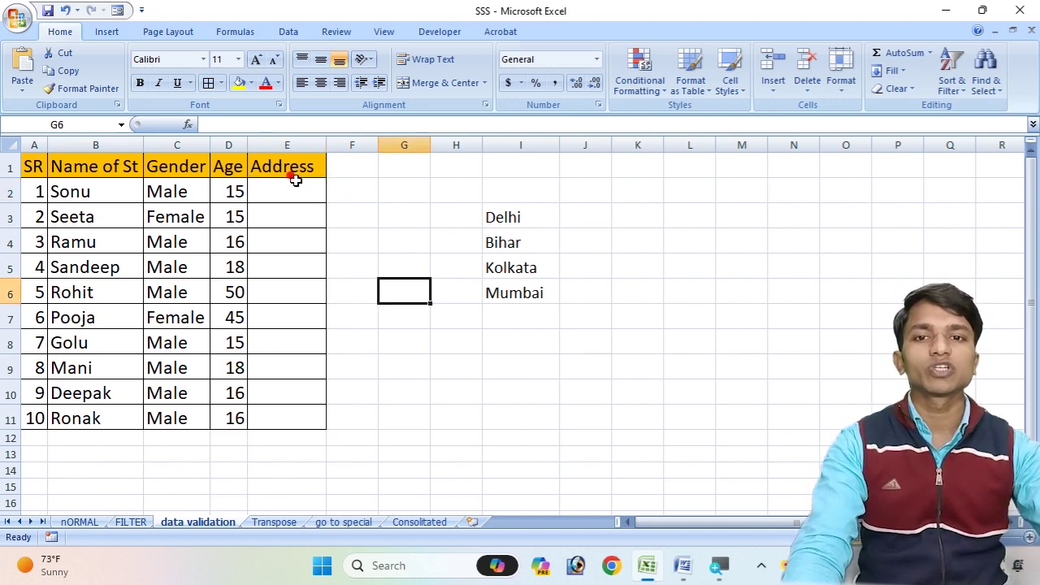
{"action": "left_click_drag", "start_coordinate": [288, 191], "coordinate": [287, 412]}
{"action": "left_click", "coordinate": [439, 294]}
{"action": "left_click", "coordinate": [285, 144]}
{"action": "left_click", "coordinate": [404, 342]}
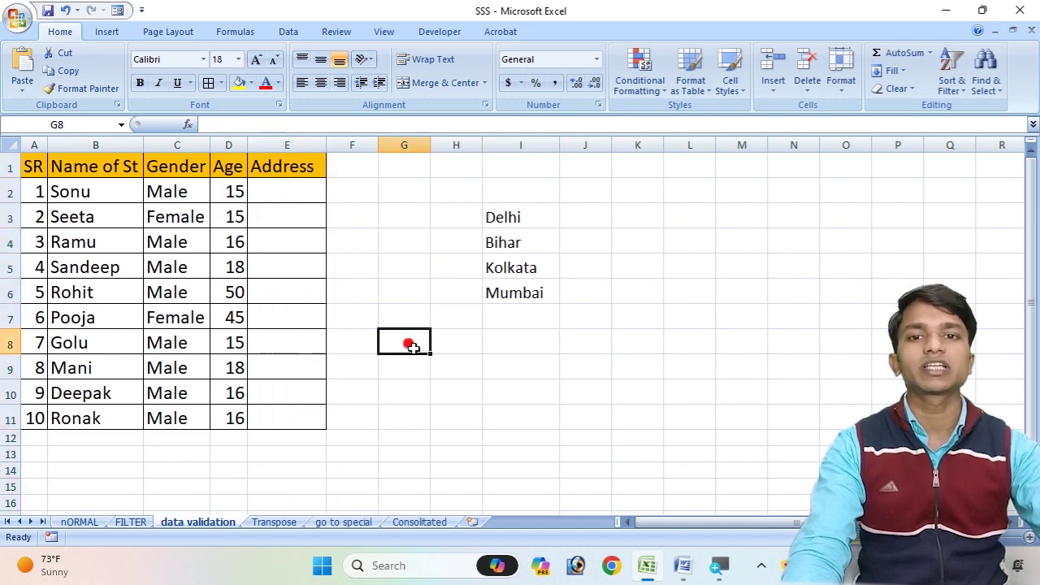
{"action": "left_click", "coordinate": [287, 146]}
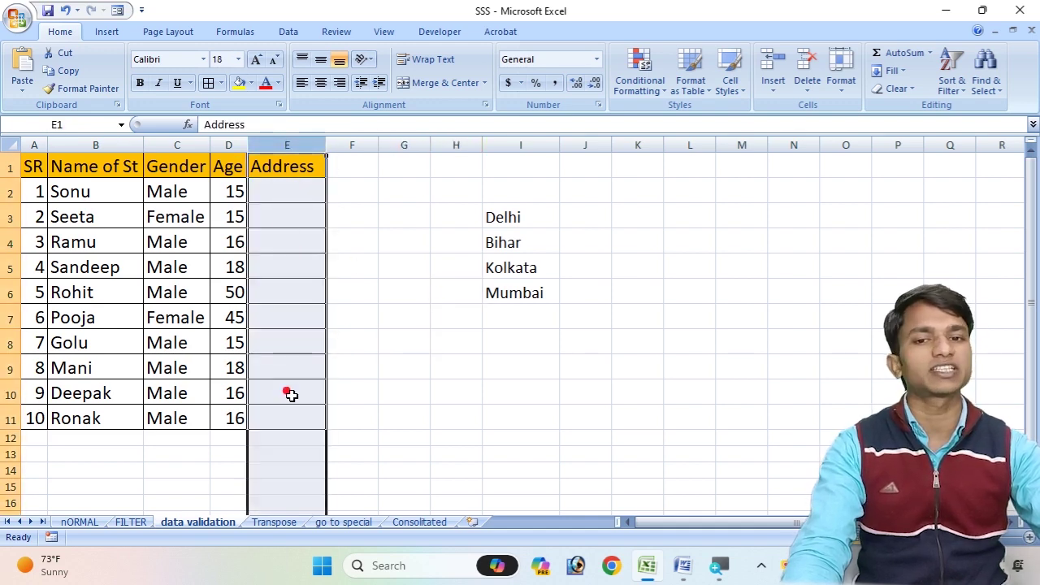
{"action": "left_click", "coordinate": [425, 313]}
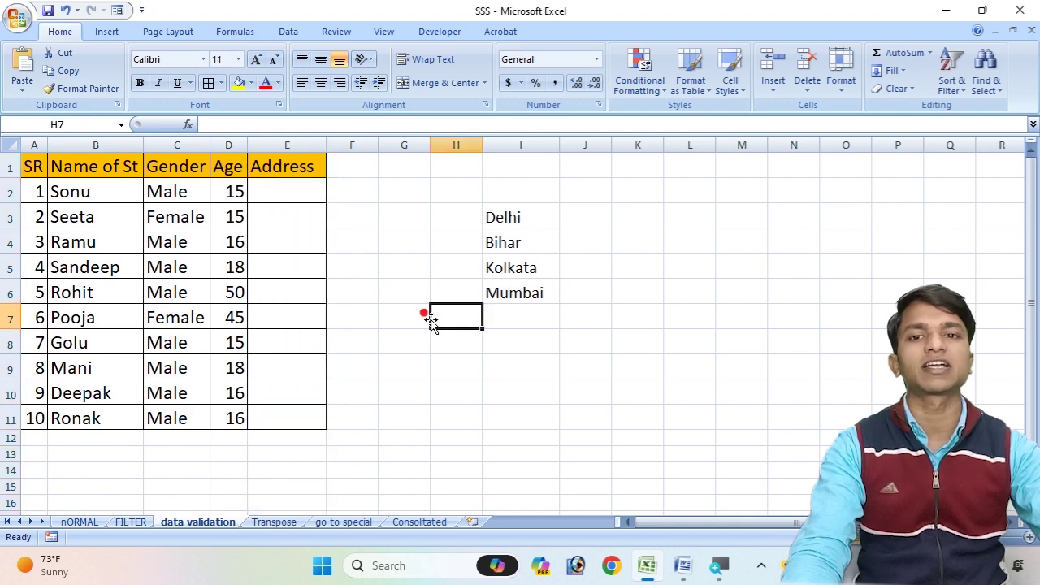
{"action": "left_click", "coordinate": [298, 156]}
{"action": "left_click_drag", "start_coordinate": [286, 167], "coordinate": [292, 410]}
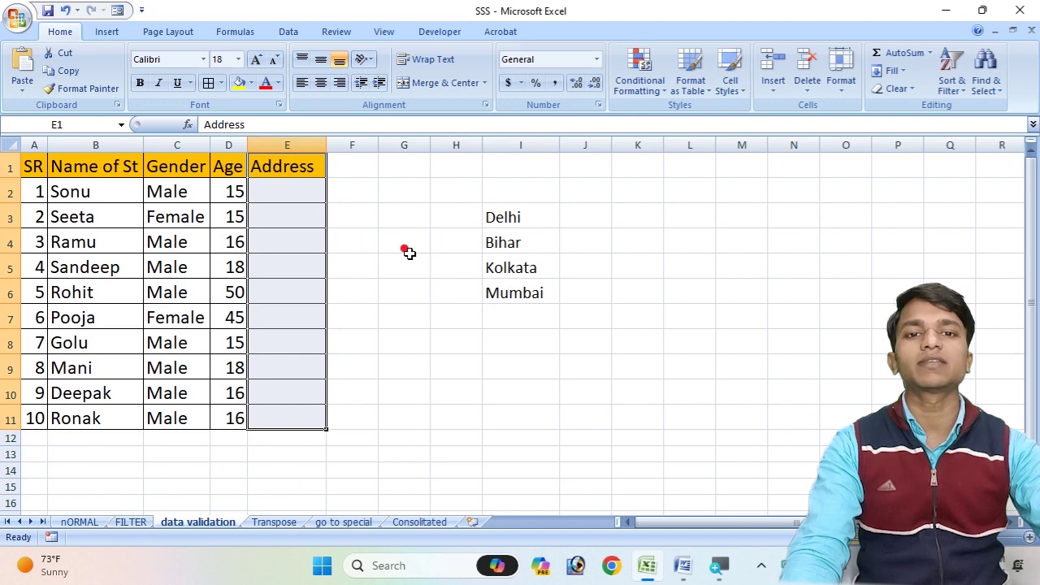
Give E2:E11 a List validation sourced from =$I$3:$I$6 (Delhi, Bihar, Kolkata, Mumbai)
{"action": "left_click", "coordinate": [288, 31]}
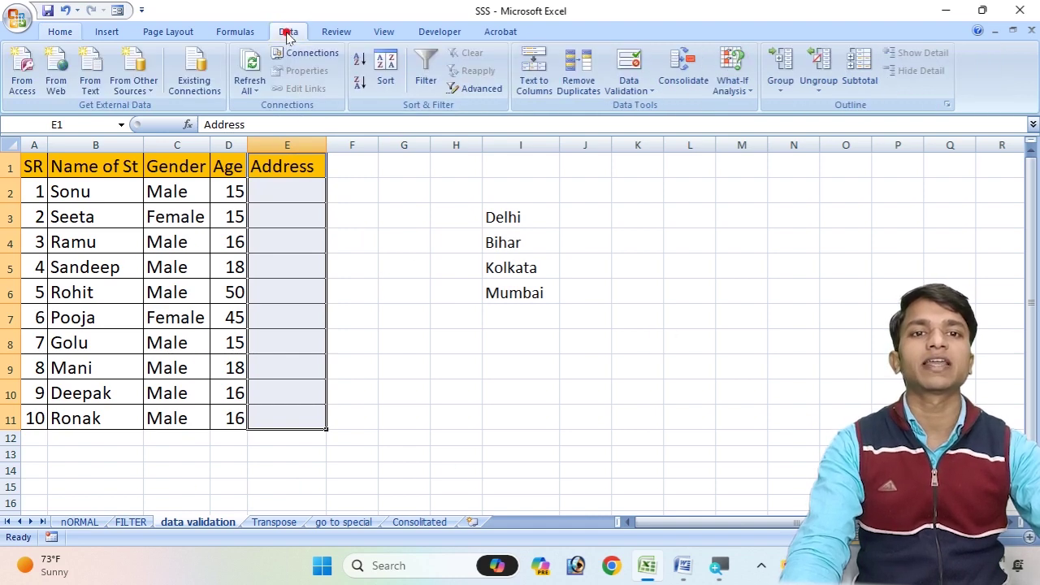
{"action": "left_click", "coordinate": [632, 88]}
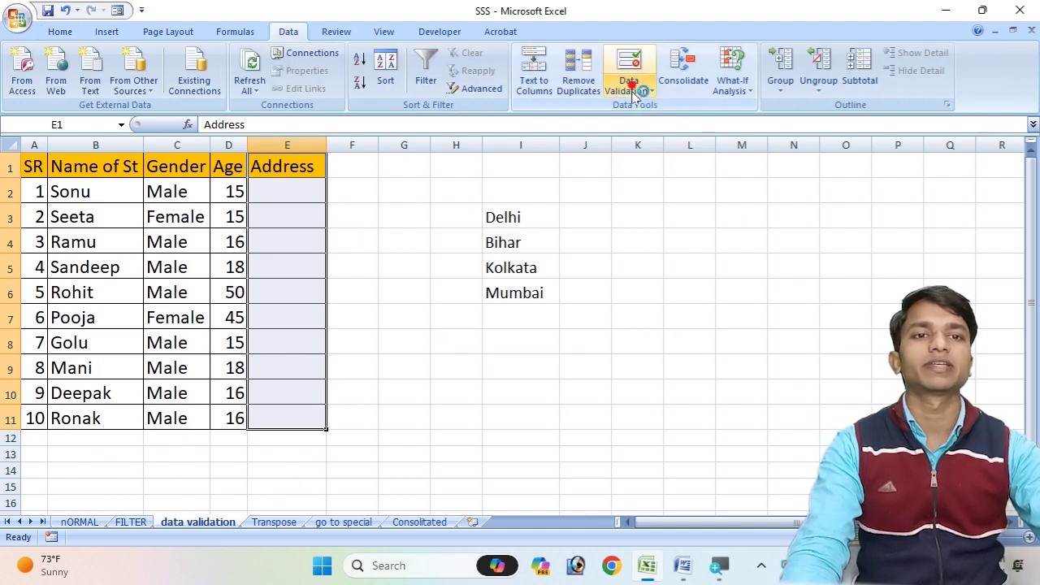
{"action": "left_click", "coordinate": [633, 89]}
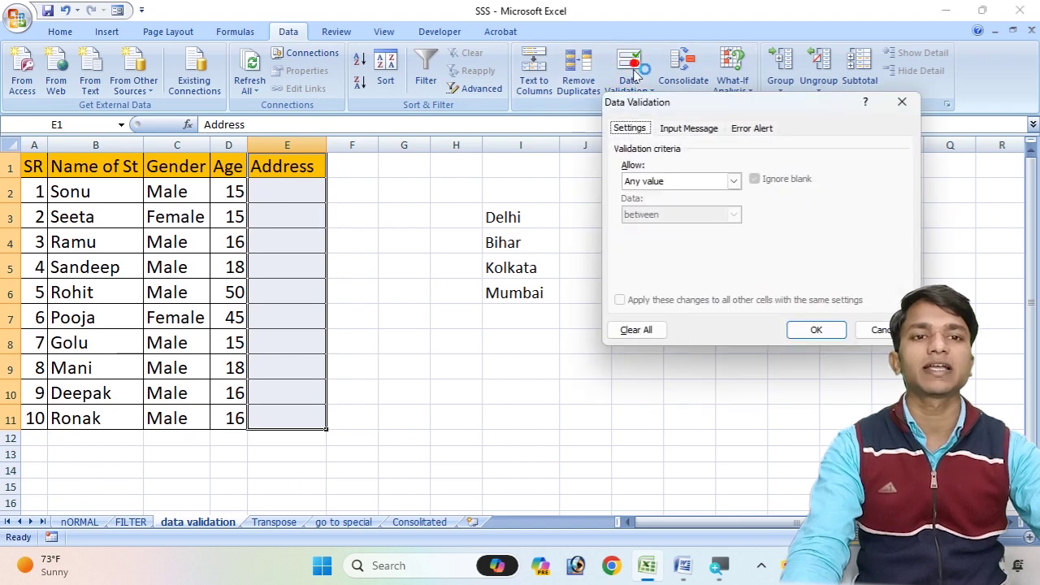
{"action": "left_click", "coordinate": [638, 335]}
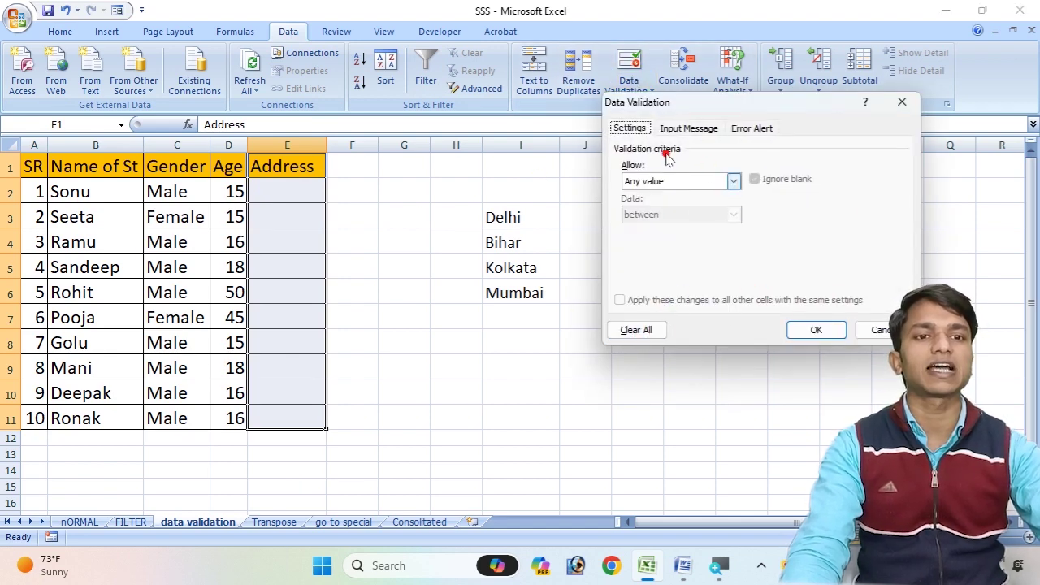
{"action": "left_click", "coordinate": [735, 182]}
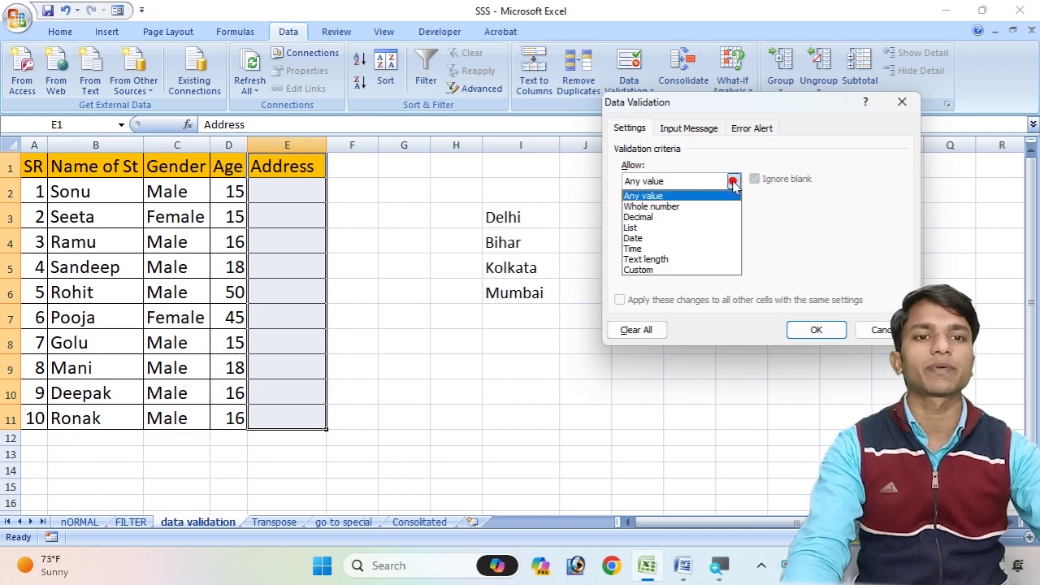
{"action": "left_click", "coordinate": [685, 229]}
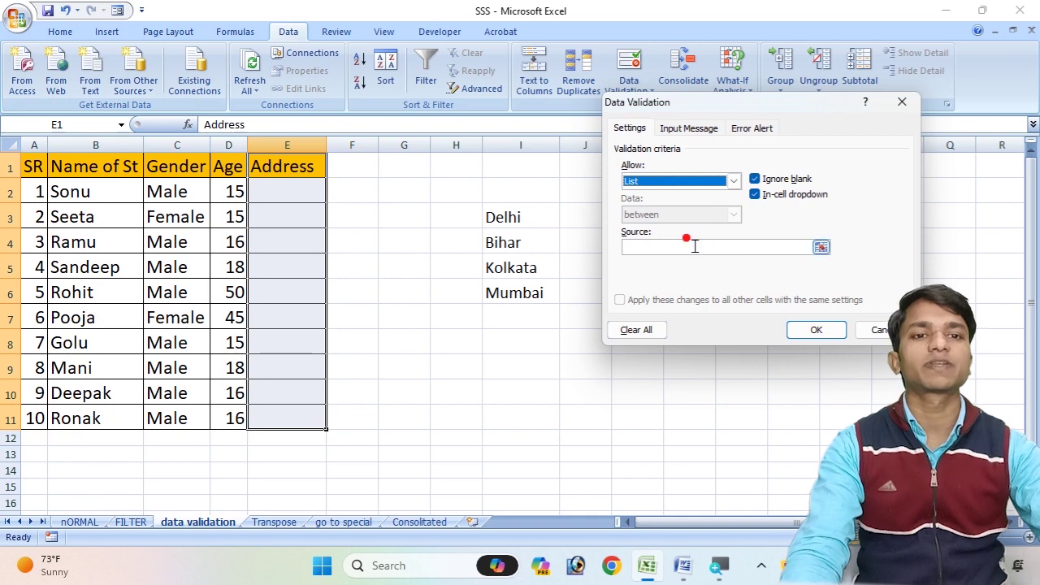
{"action": "left_click", "coordinate": [695, 247]}
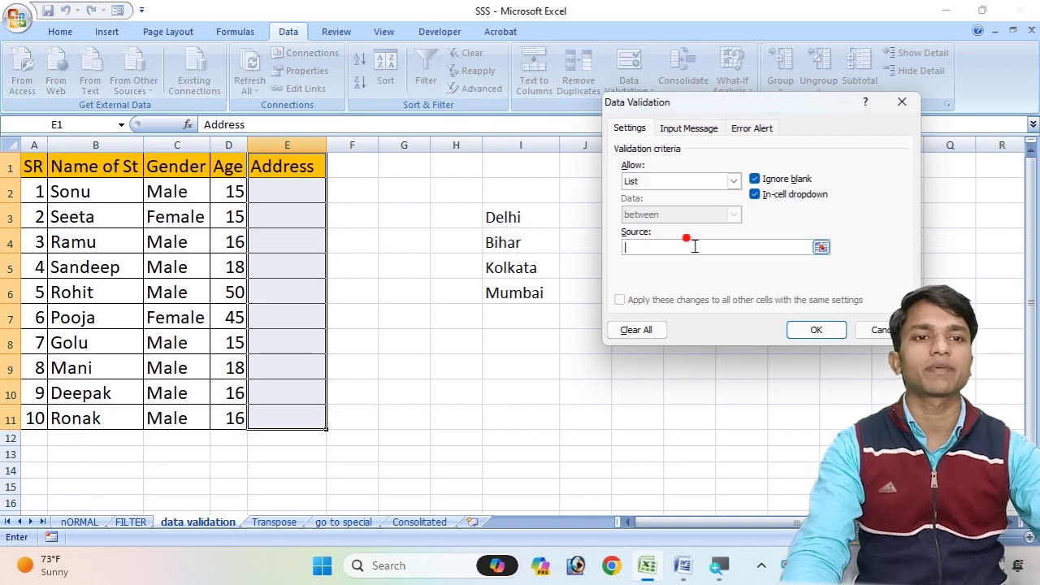
{"action": "left_click_drag", "start_coordinate": [526, 215], "coordinate": [536, 294]}
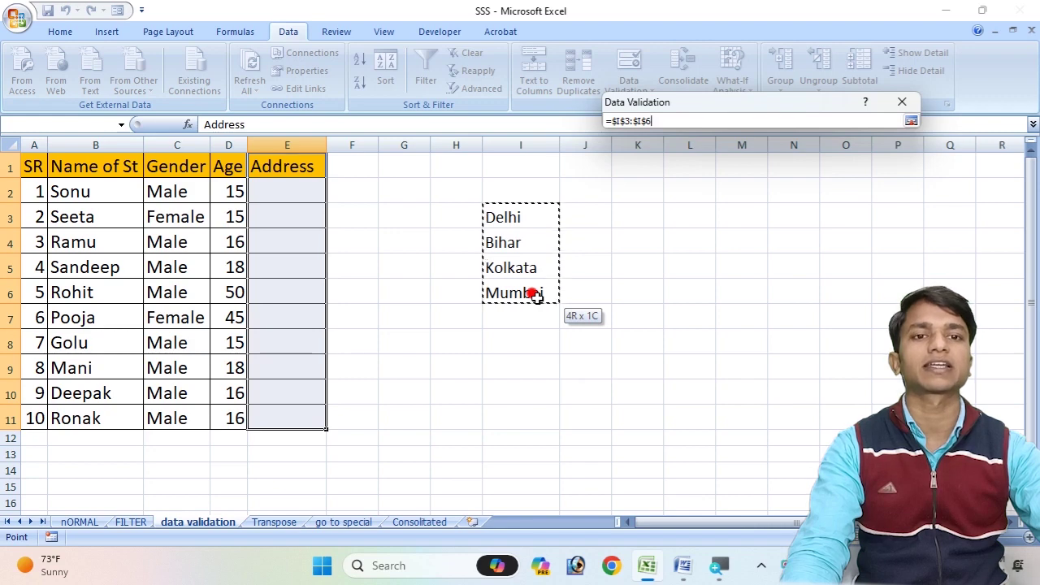
{"action": "left_click", "coordinate": [822, 331]}
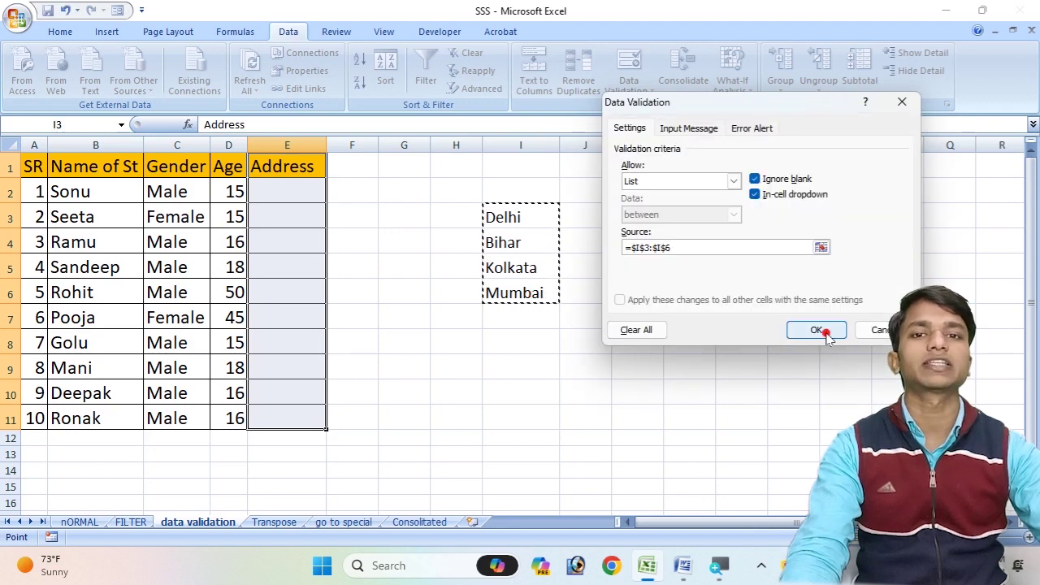
{"action": "left_click", "coordinate": [310, 195]}
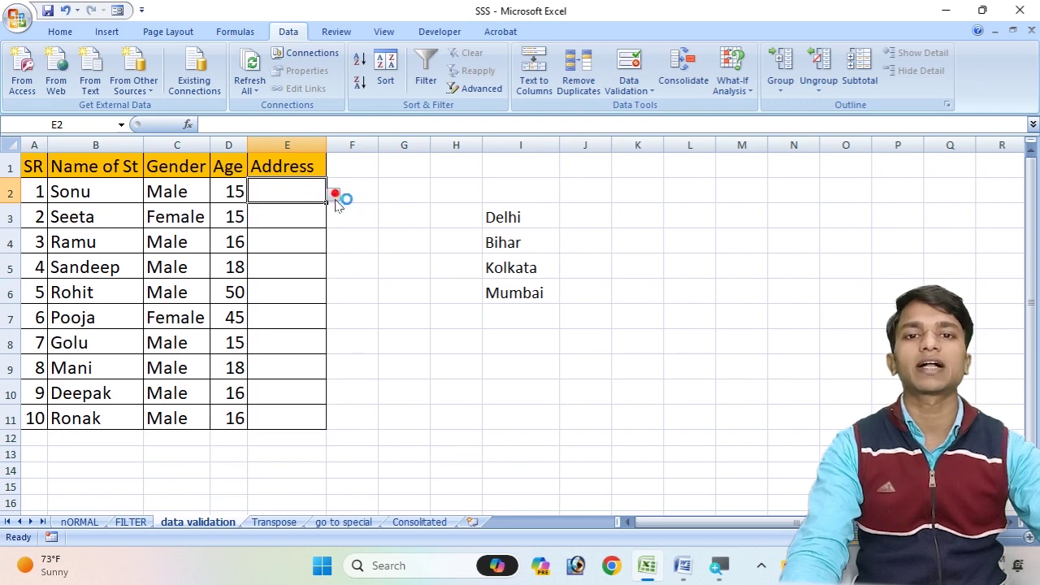
Choose Kolkata, Bihar and Kolkata from the dropdowns in E2, E3 and E4
{"action": "key", "text": "ctrl+shift+plus"}
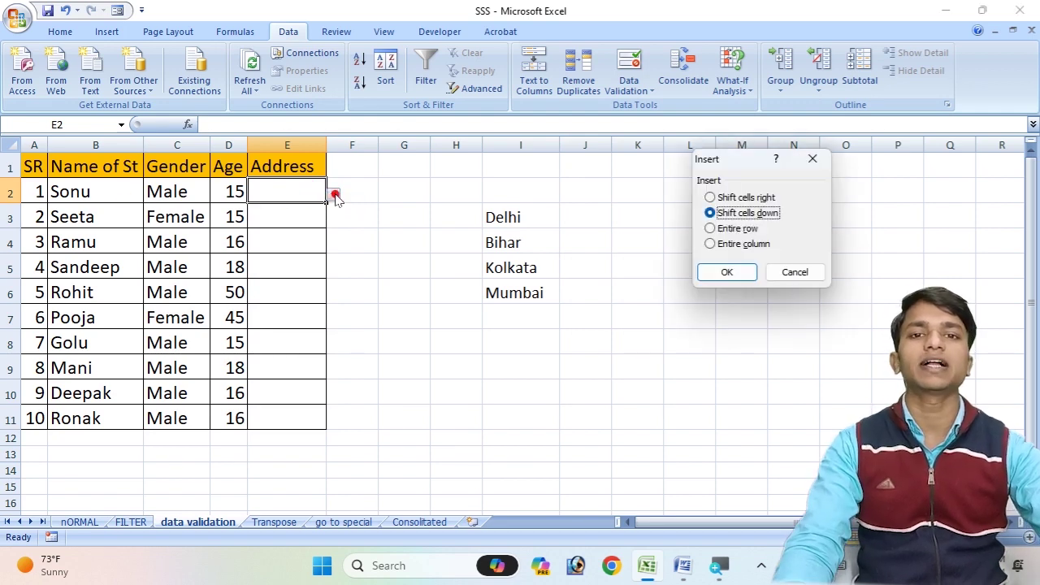
{"action": "left_click", "coordinate": [794, 280]}
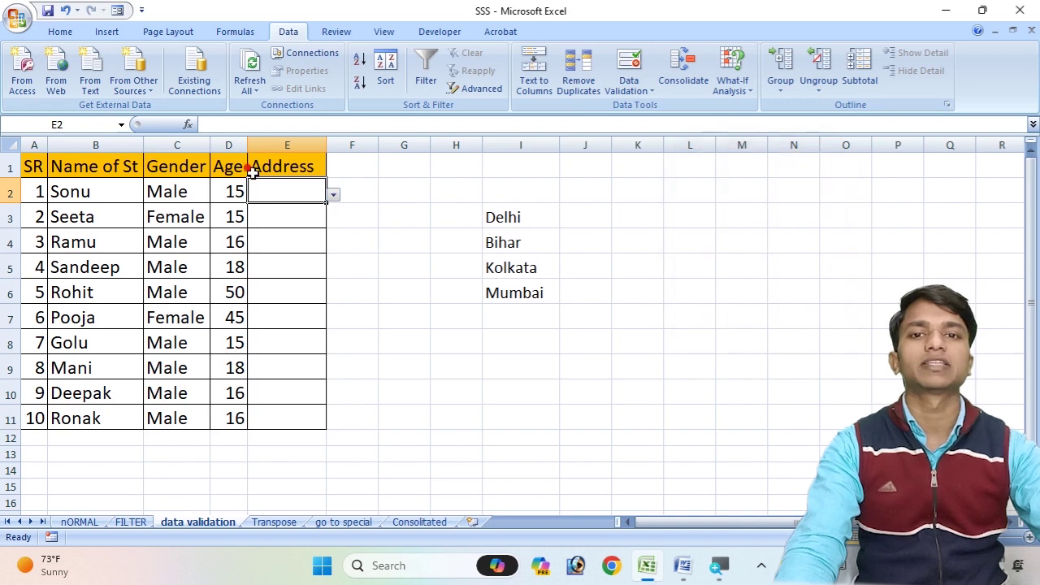
{"action": "left_click", "coordinate": [332, 197]}
{"action": "left_click", "coordinate": [316, 224]}
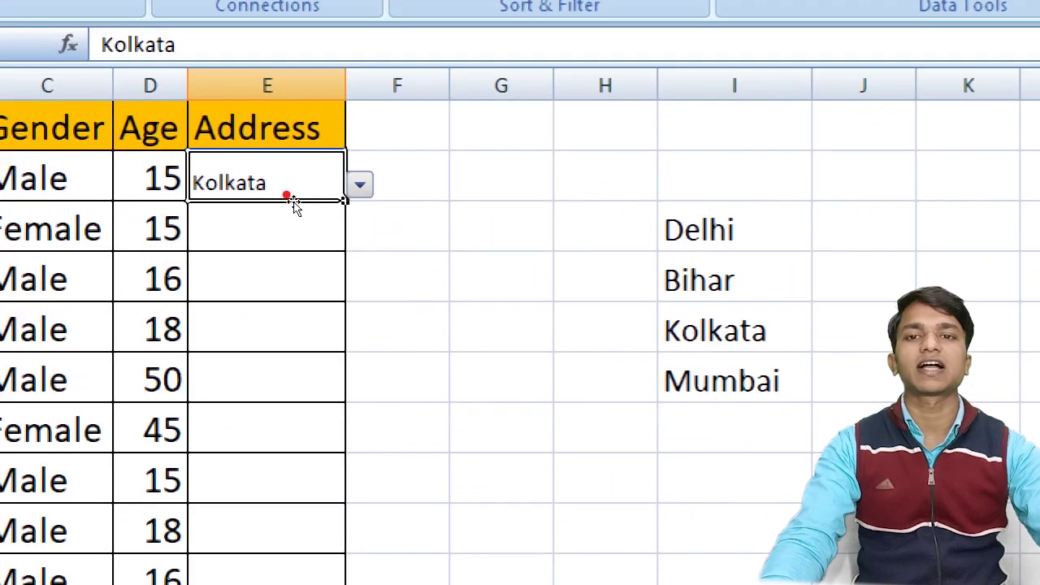
{"action": "left_click", "coordinate": [289, 217]}
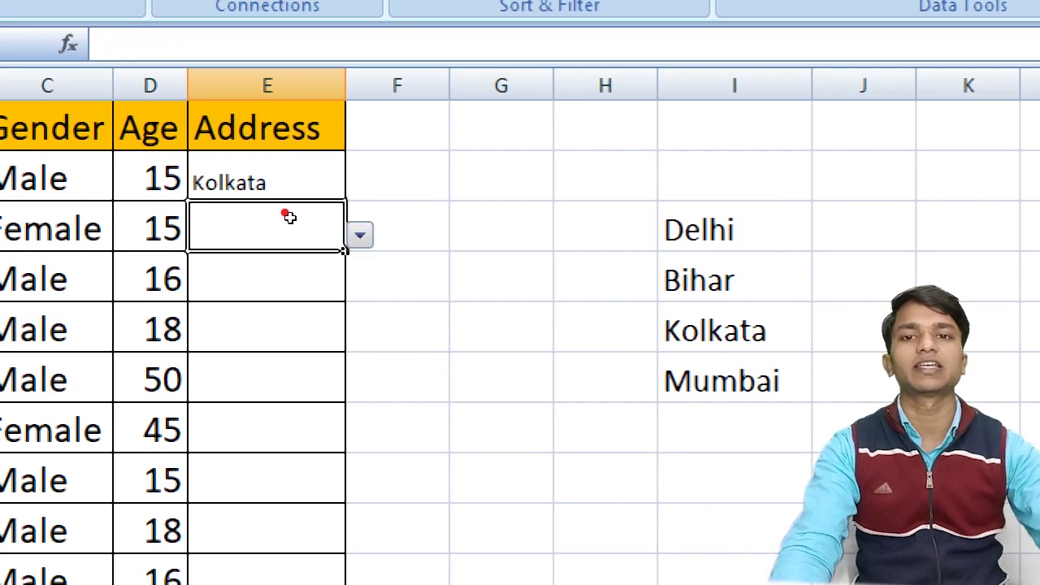
{"action": "key", "text": "Down"}
{"action": "left_click", "coordinate": [288, 214]}
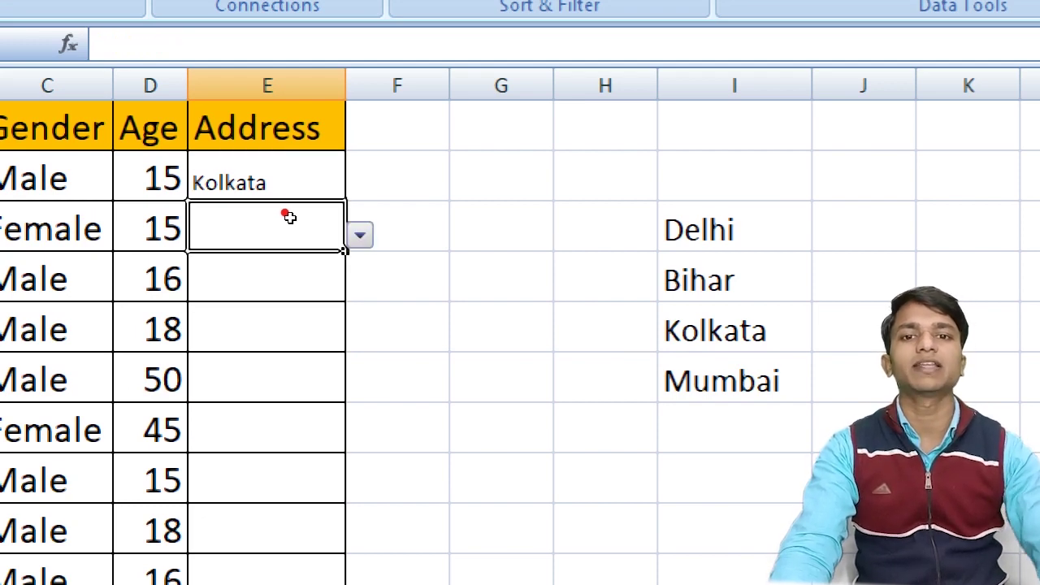
{"action": "left_click", "coordinate": [360, 234]}
{"action": "key", "text": "Down"}
{"action": "key", "text": "Down"}
{"action": "key", "text": "Return"}
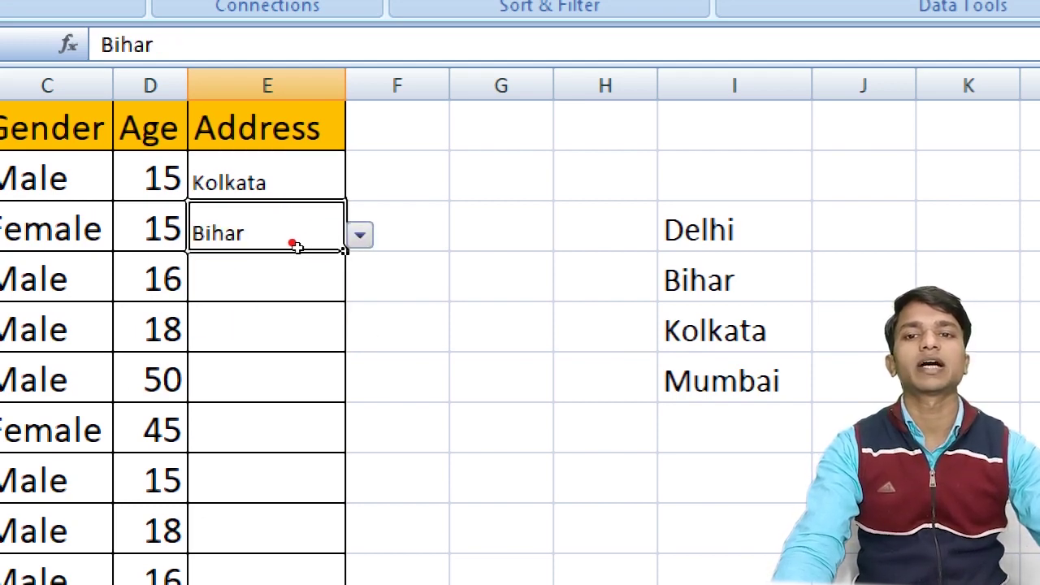
{"action": "key", "text": "Return"}
{"action": "key", "text": "alt+Down"}
{"action": "key", "text": "Down"}
{"action": "key", "text": "Down"}
{"action": "key", "text": "Down"}
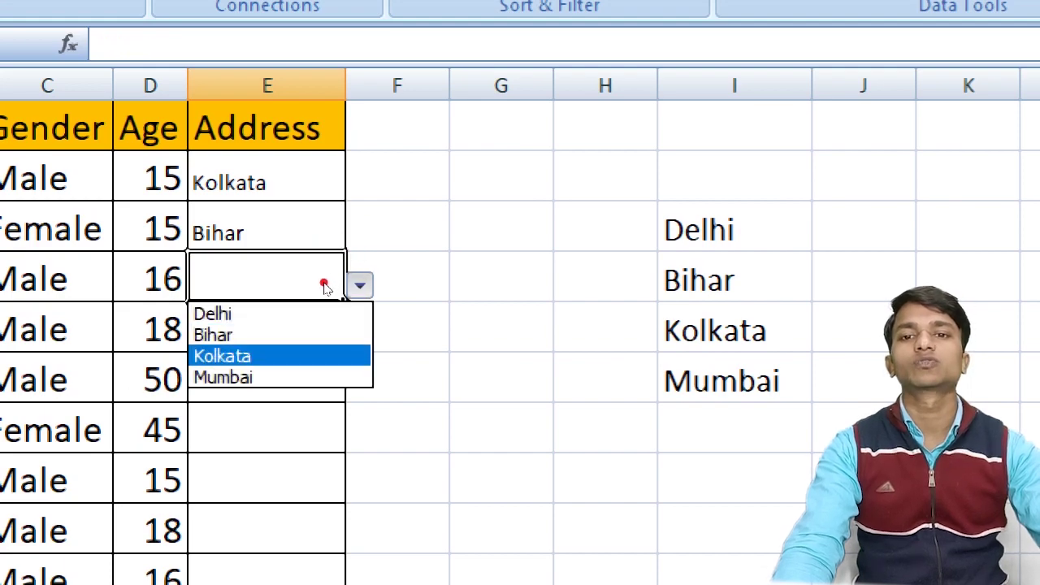
{"action": "key", "text": "Return"}
{"action": "key", "text": "Return"}
{"action": "key", "text": "Right"}
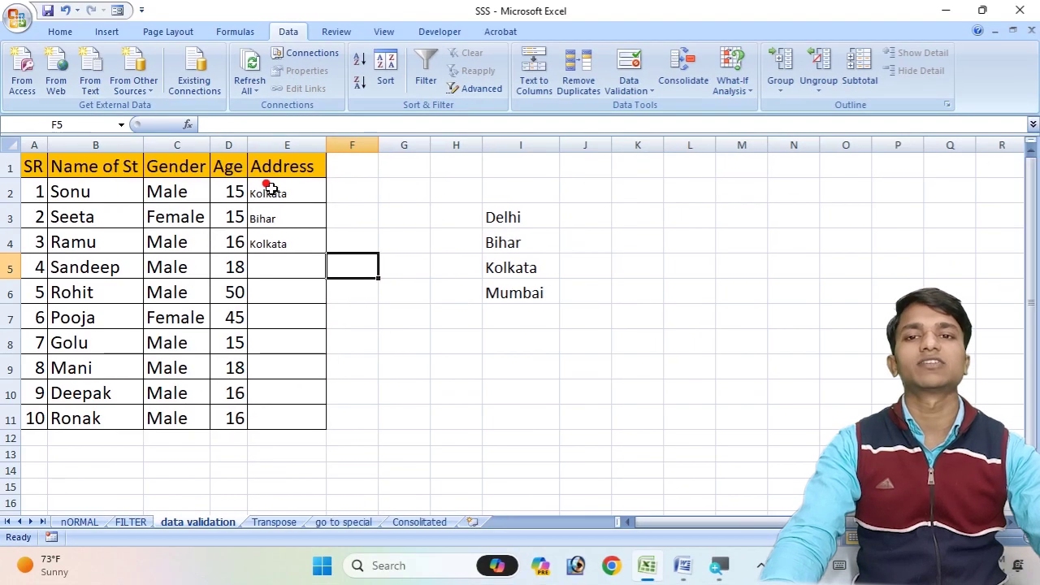
Enlarge the font size of the Address cells E2:E11, then go to the Transpose sheet
{"action": "left_click_drag", "start_coordinate": [272, 189], "coordinate": [275, 416]}
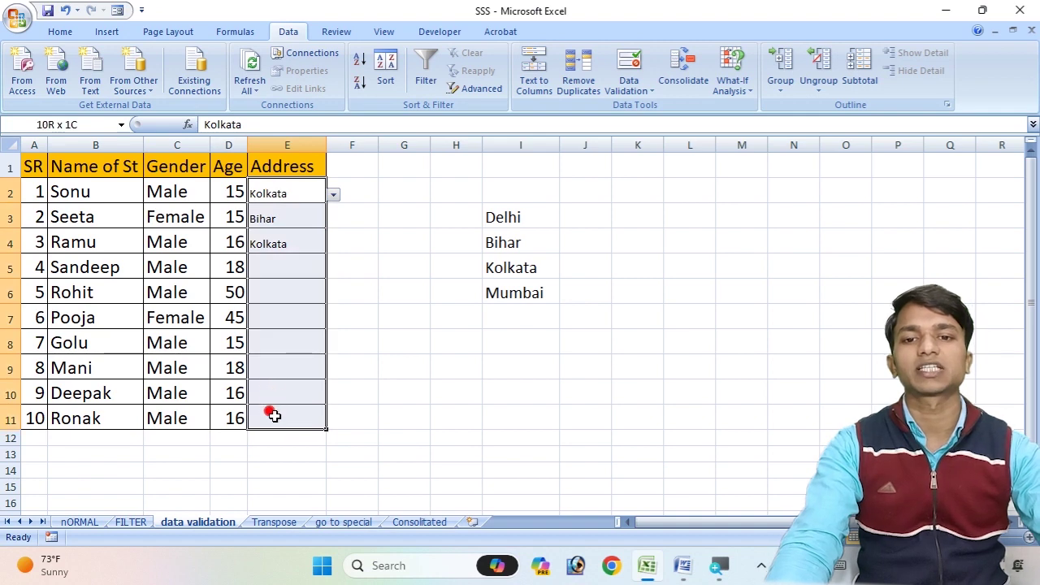
{"action": "left_click", "coordinate": [61, 32]}
{"action": "left_click", "coordinate": [238, 59]}
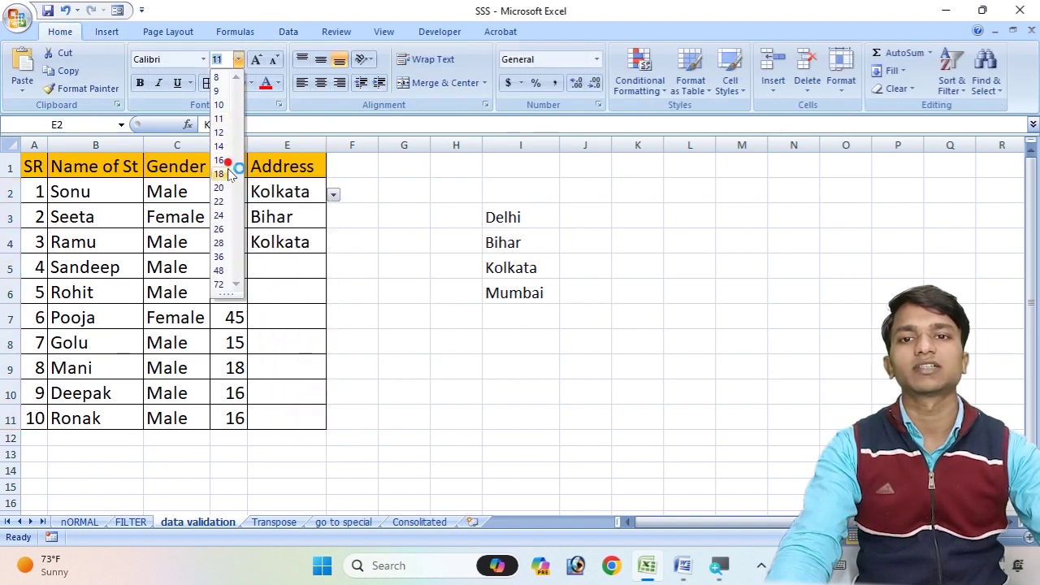
{"action": "left_click", "coordinate": [381, 198]}
{"action": "left_click", "coordinate": [381, 198]}
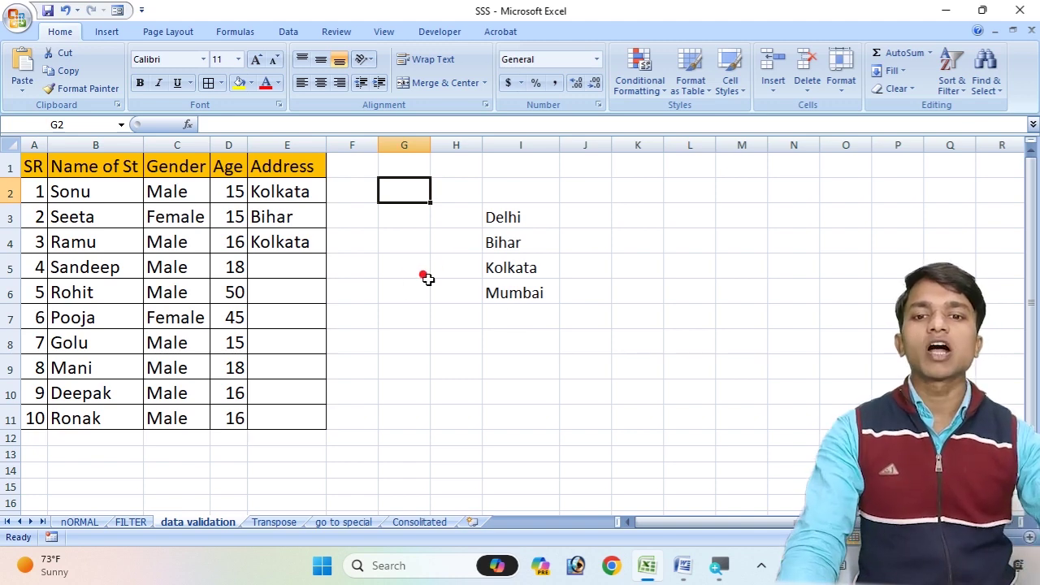
{"action": "left_click", "coordinate": [276, 521]}
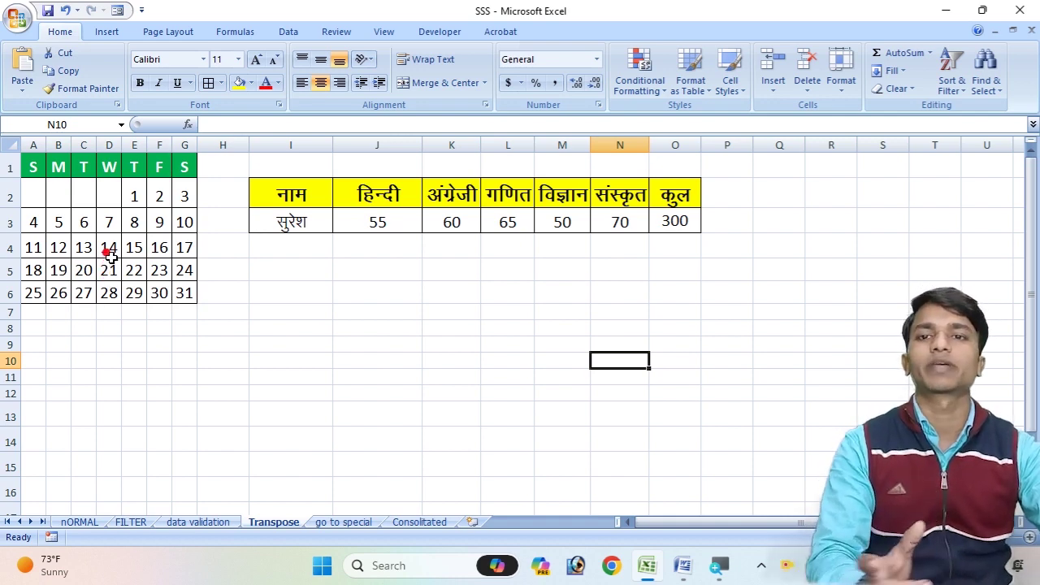
Select the S–S calendar block A1:G6 and copy it
{"action": "left_click_drag", "start_coordinate": [34, 175], "coordinate": [180, 289]}
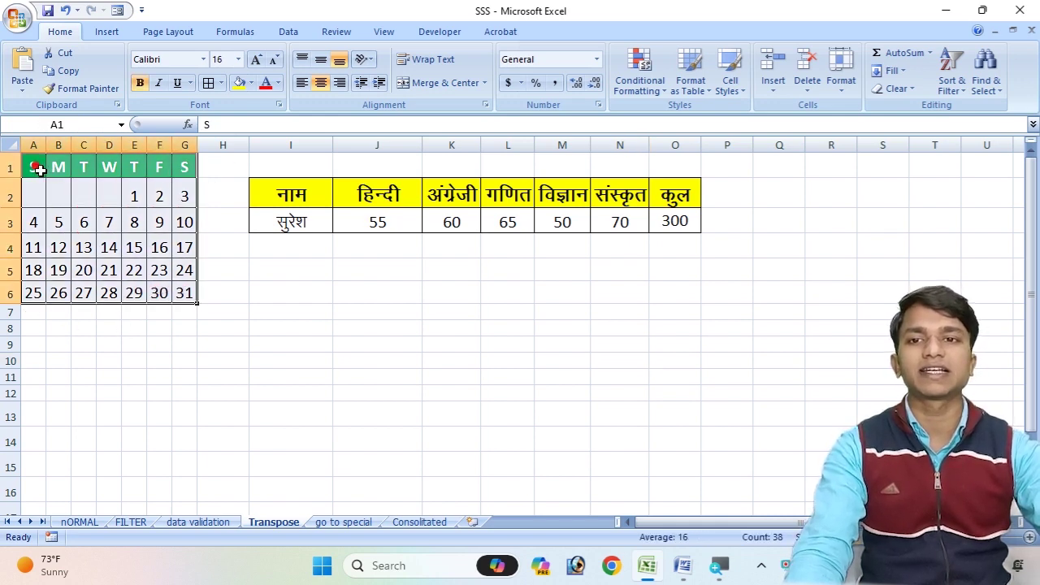
{"action": "left_click", "coordinate": [29, 345]}
{"action": "left_click", "coordinate": [26, 361]}
{"action": "left_click", "coordinate": [28, 392]}
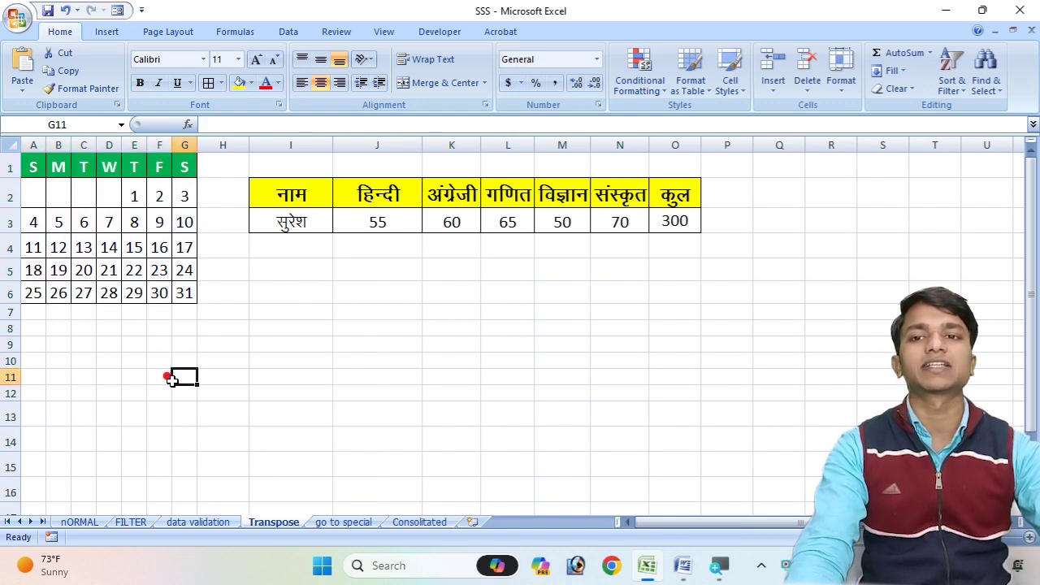
{"action": "left_click_drag", "start_coordinate": [30, 162], "coordinate": [179, 286]}
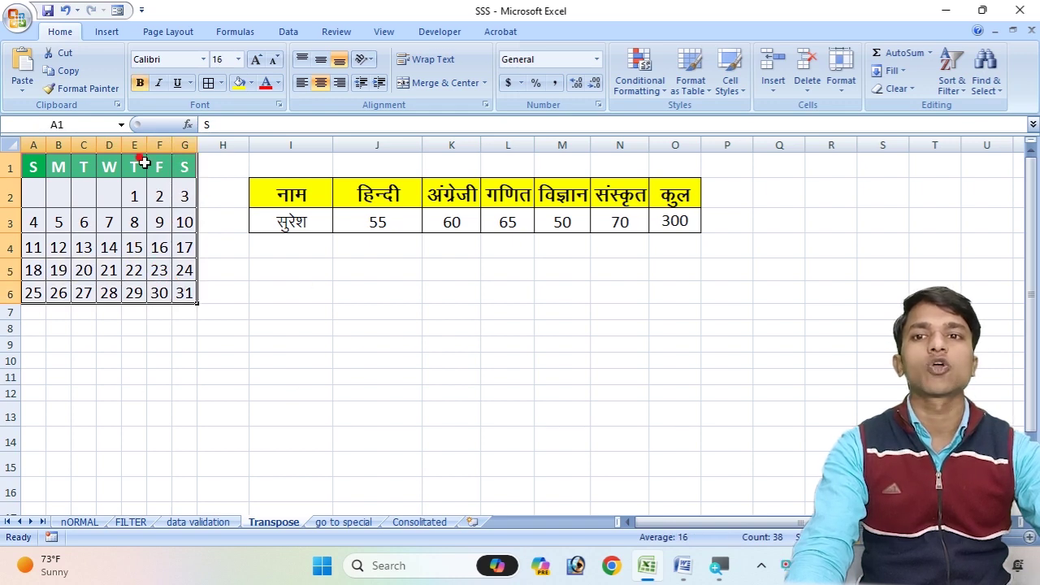
{"action": "left_click", "coordinate": [64, 72]}
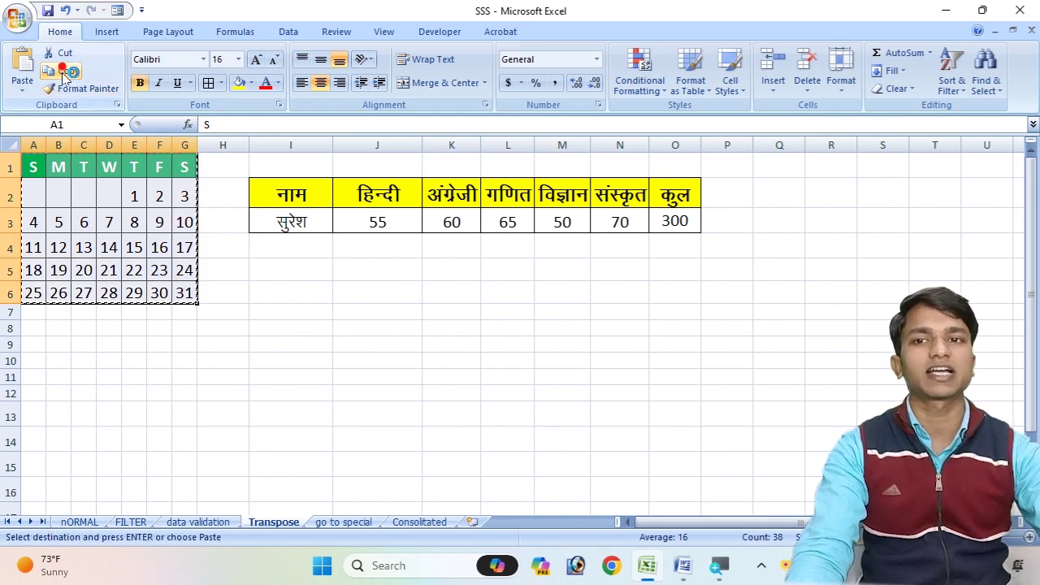
Paste the copied calendar transposed at A10 so weekday letters run down column A
{"action": "left_click", "coordinate": [23, 89]}
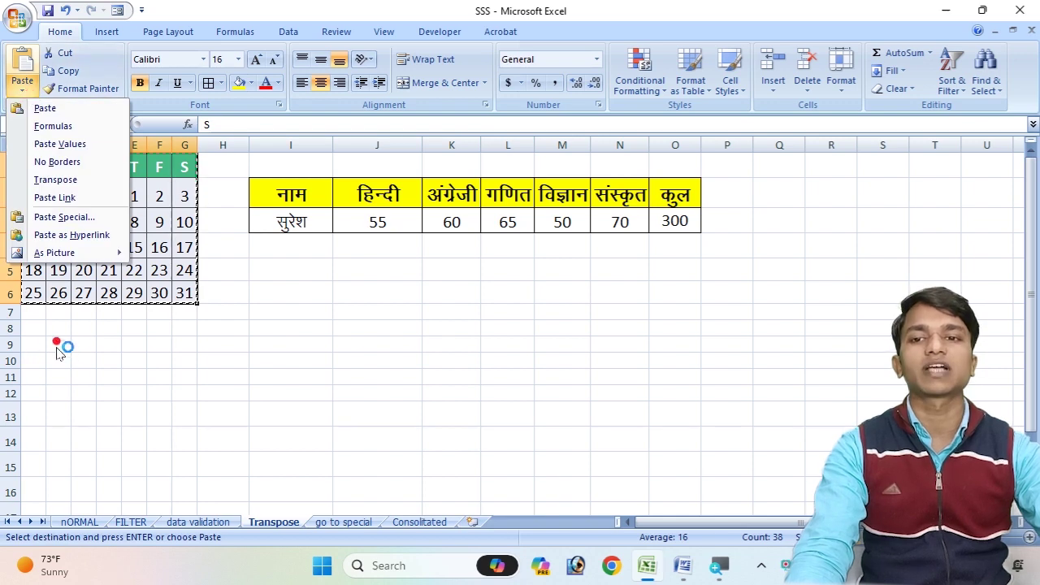
{"action": "left_click", "coordinate": [28, 360]}
{"action": "left_click", "coordinate": [29, 361]}
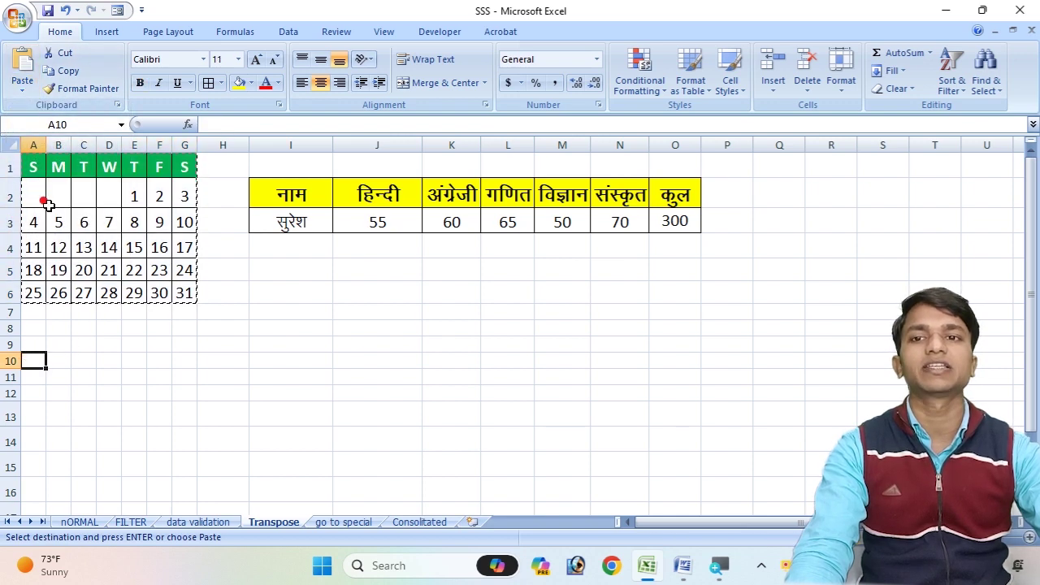
{"action": "left_click", "coordinate": [22, 91]}
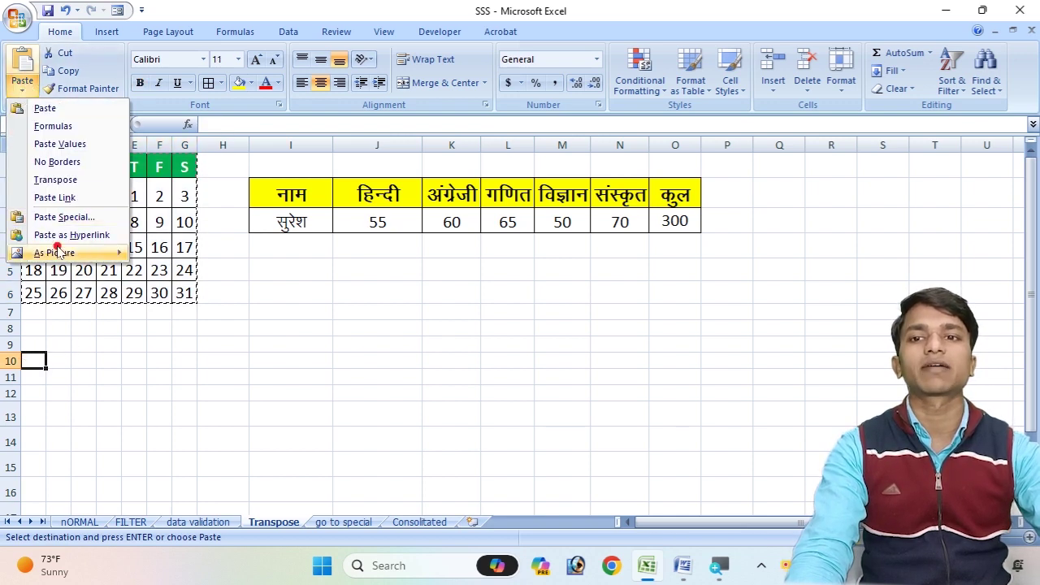
{"action": "left_click", "coordinate": [48, 179]}
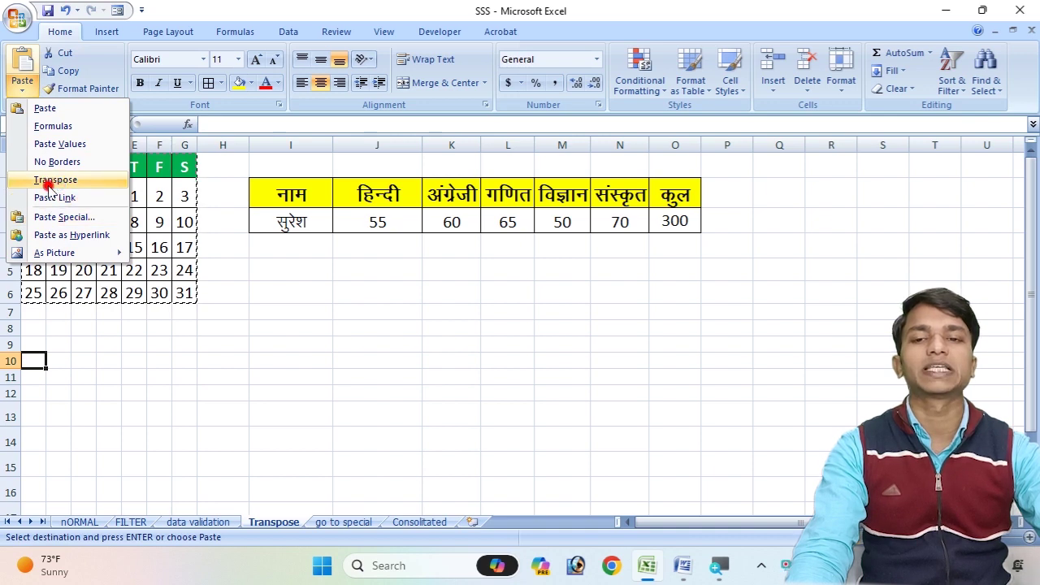
{"action": "scroll", "coordinate": [239, 357], "scroll_direction": "down", "scroll_amount": 2}
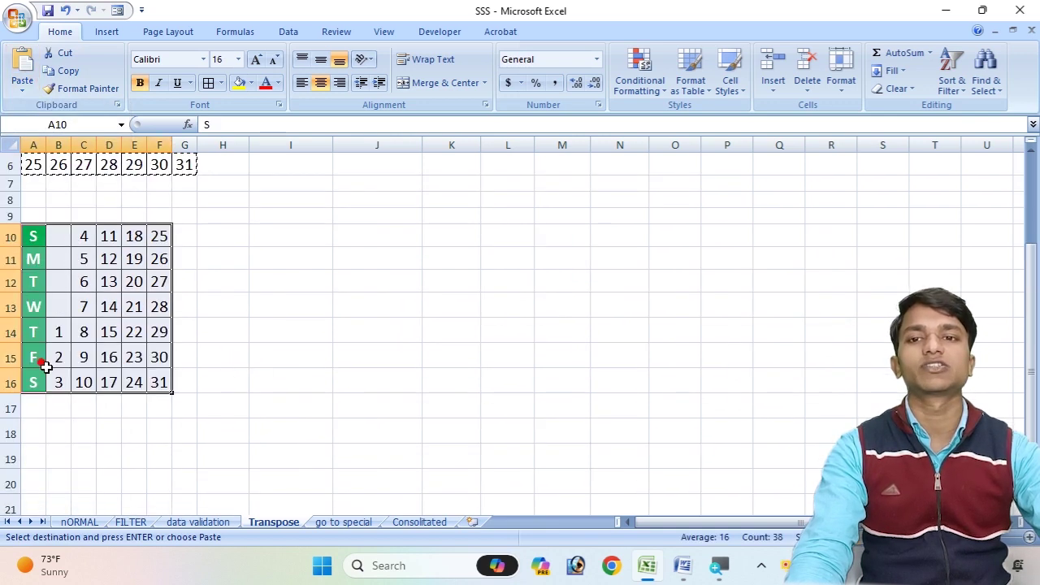
{"action": "scroll", "coordinate": [46, 365], "scroll_direction": "up", "scroll_amount": 2}
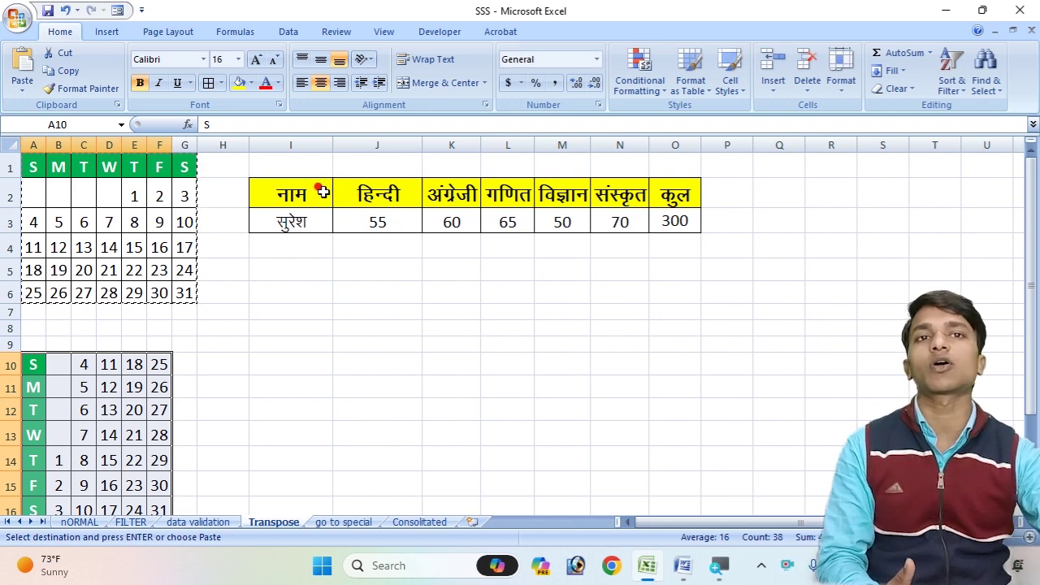
Copy the yellow marks table I2:O3
{"action": "left_click", "coordinate": [290, 181]}
{"action": "left_click_drag", "start_coordinate": [291, 181], "coordinate": [678, 219]}
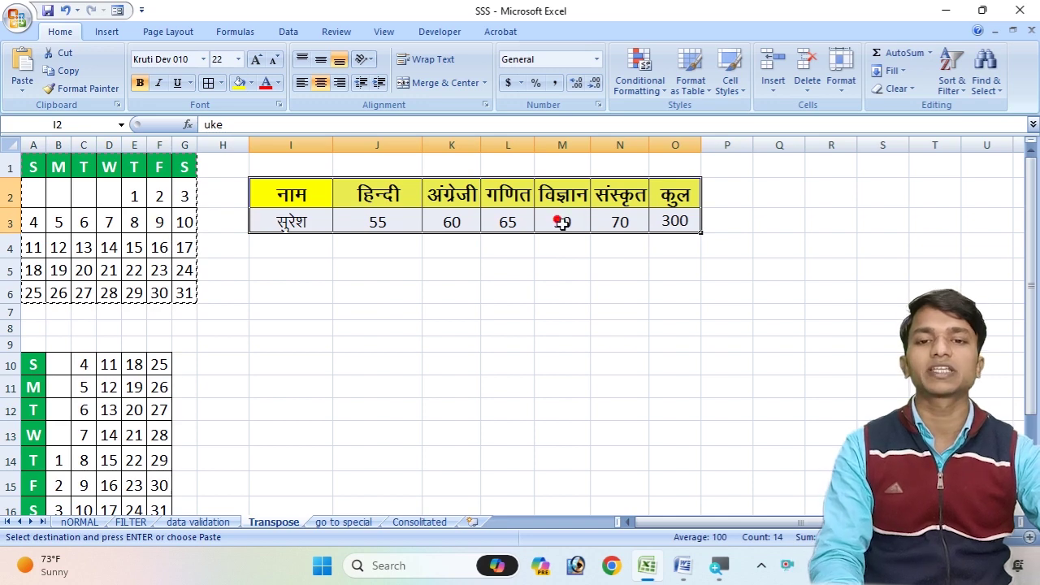
{"action": "key", "text": "ctrl+c"}
{"action": "double_click", "coordinate": [269, 350]}
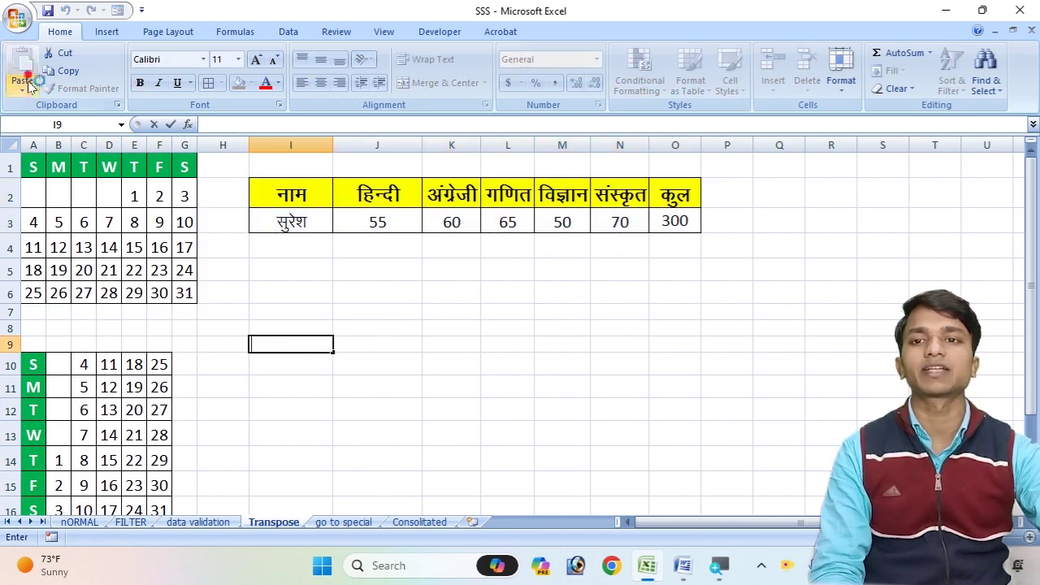
{"action": "left_click", "coordinate": [23, 88]}
{"action": "left_click", "coordinate": [494, 307]}
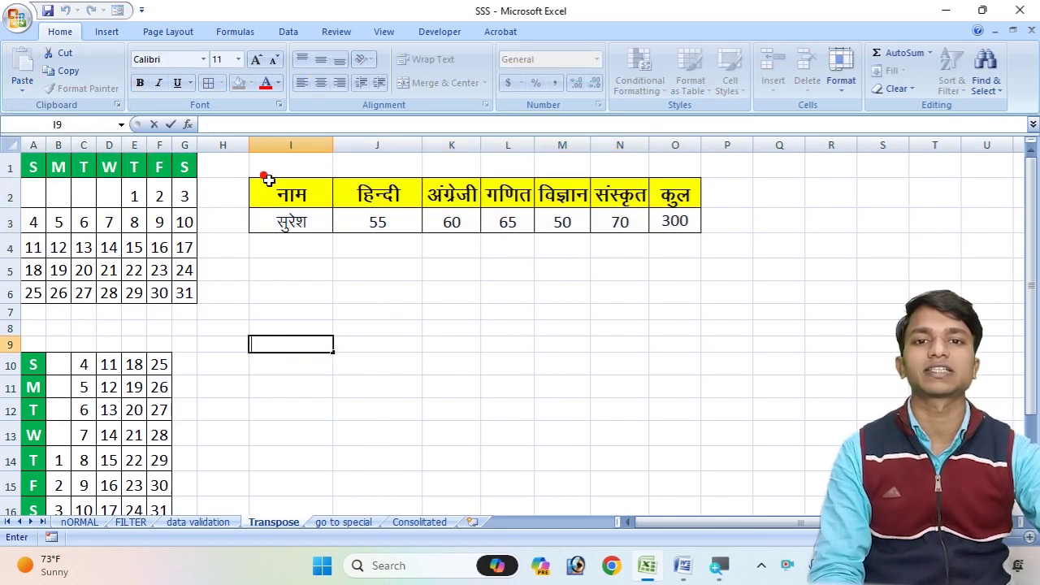
{"action": "left_click_drag", "start_coordinate": [268, 176], "coordinate": [646, 210]}
{"action": "right_click", "coordinate": [646, 210]}
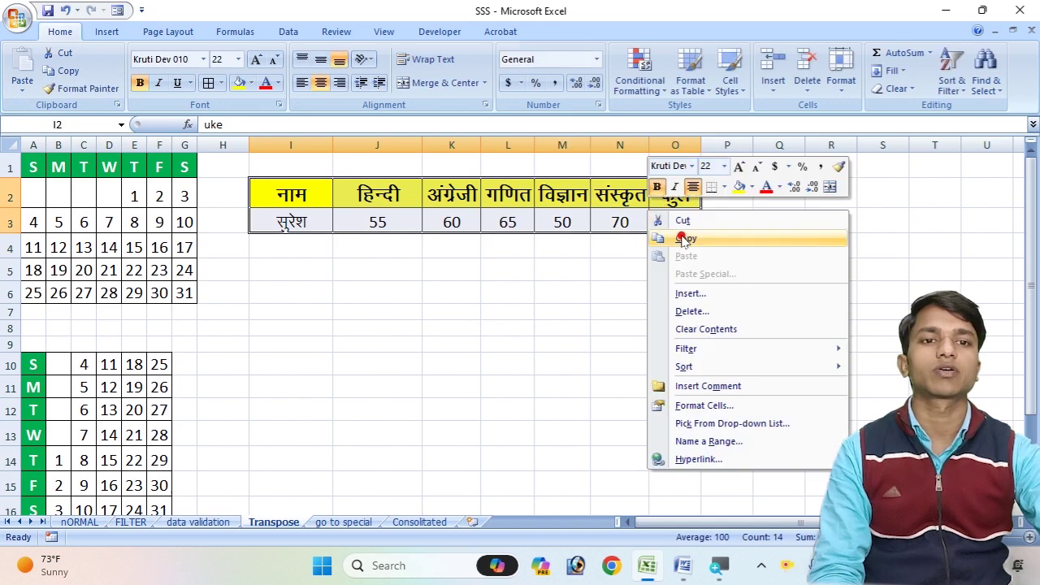
{"action": "left_click", "coordinate": [689, 236]}
Paste the marks table transposed at I10:J16, then go to the go to special sheet
{"action": "left_click", "coordinate": [278, 363]}
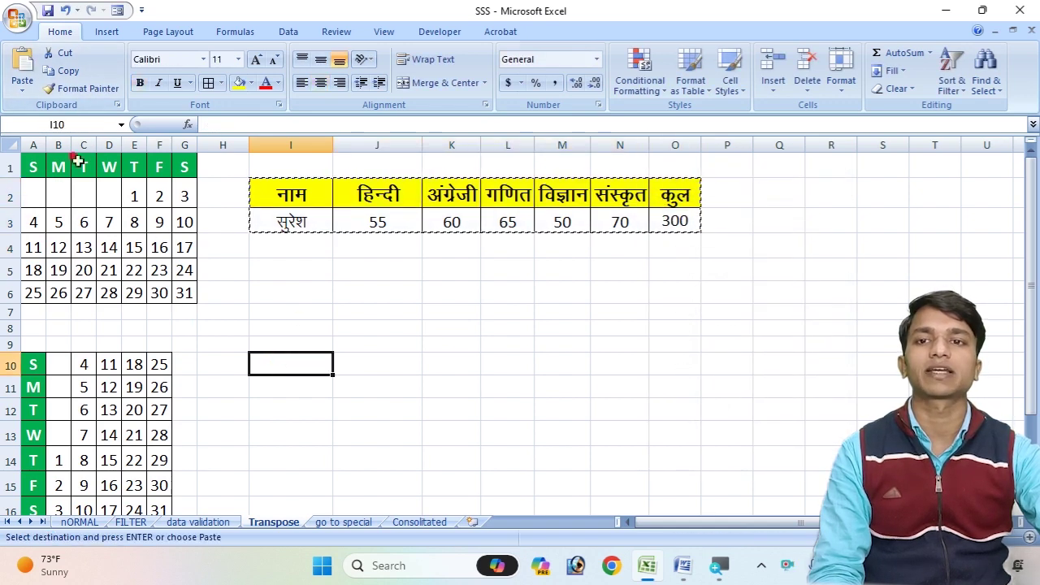
{"action": "left_click", "coordinate": [22, 86]}
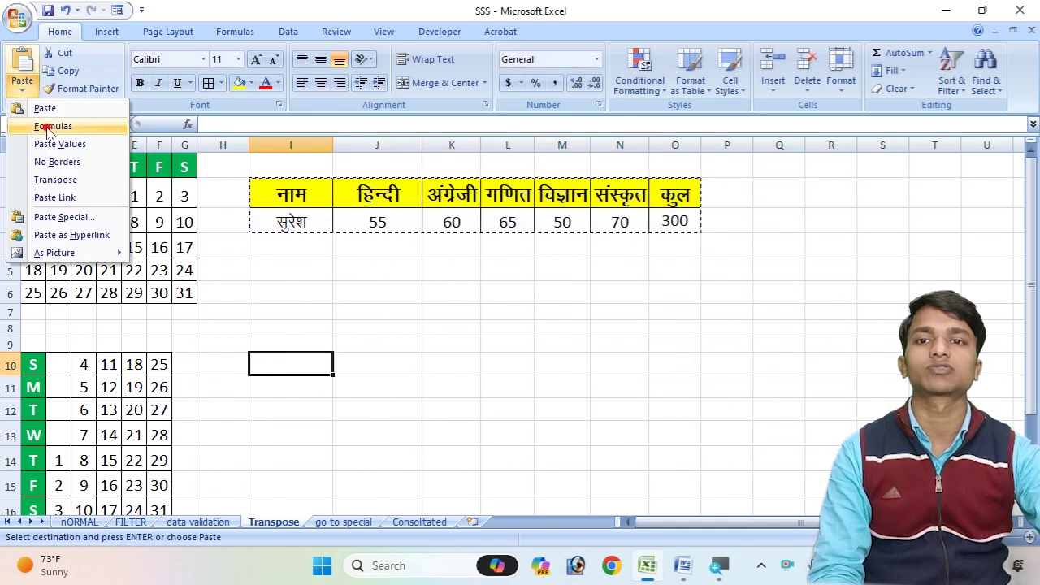
{"action": "left_click", "coordinate": [71, 177]}
{"action": "scroll", "coordinate": [417, 388], "scroll_direction": "down", "scroll_amount": 2}
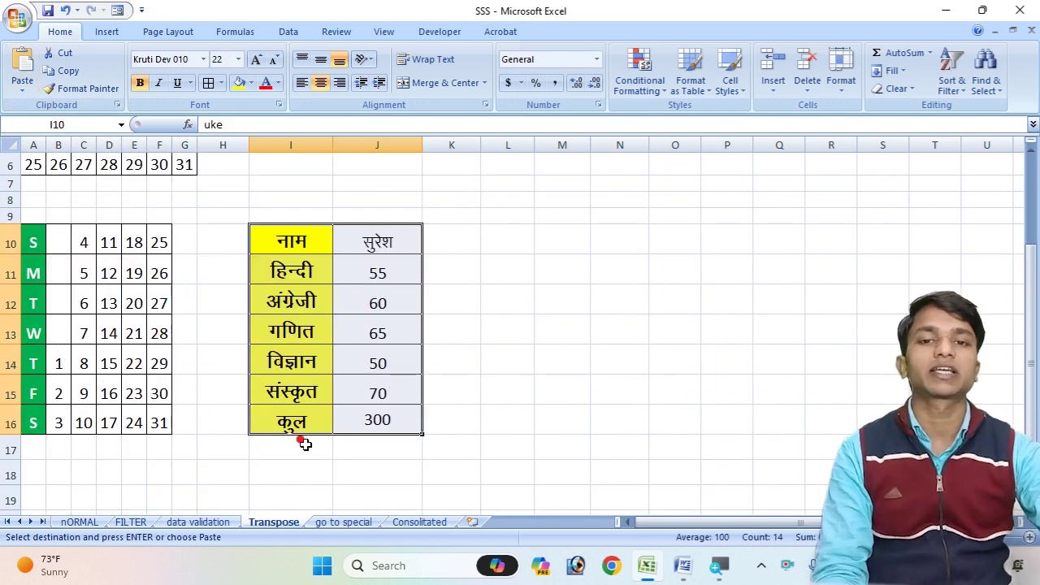
{"action": "left_click", "coordinate": [355, 522]}
Point out the empty rows 3, 6, 7 and 11 in the student table
{"action": "scroll", "coordinate": [250, 346], "scroll_direction": "up", "scroll_amount": 6}
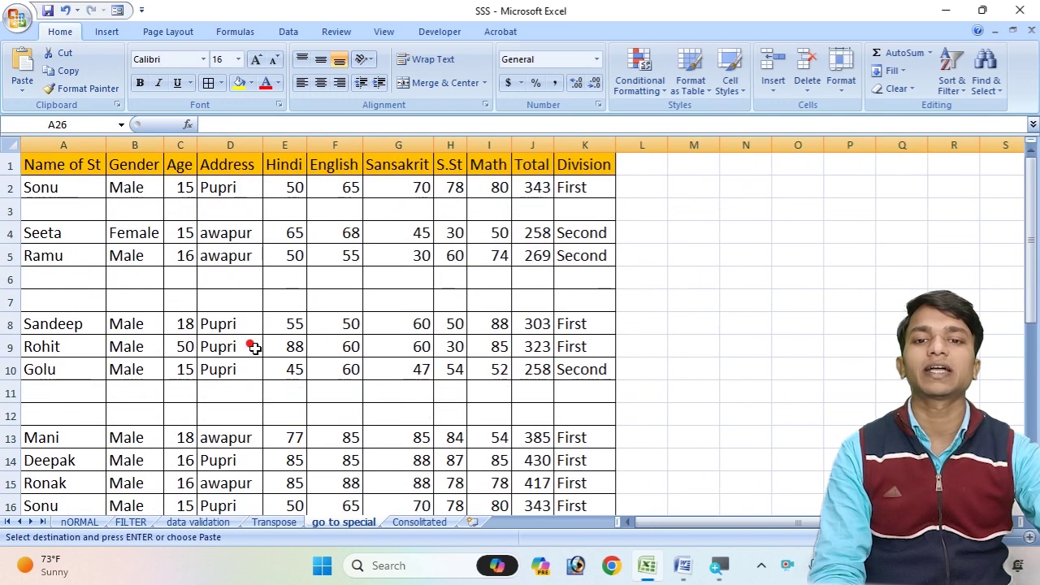
{"action": "scroll", "coordinate": [223, 355], "scroll_direction": "down", "scroll_amount": 10}
{"action": "scroll", "coordinate": [371, 344], "scroll_direction": "up", "scroll_amount": 10}
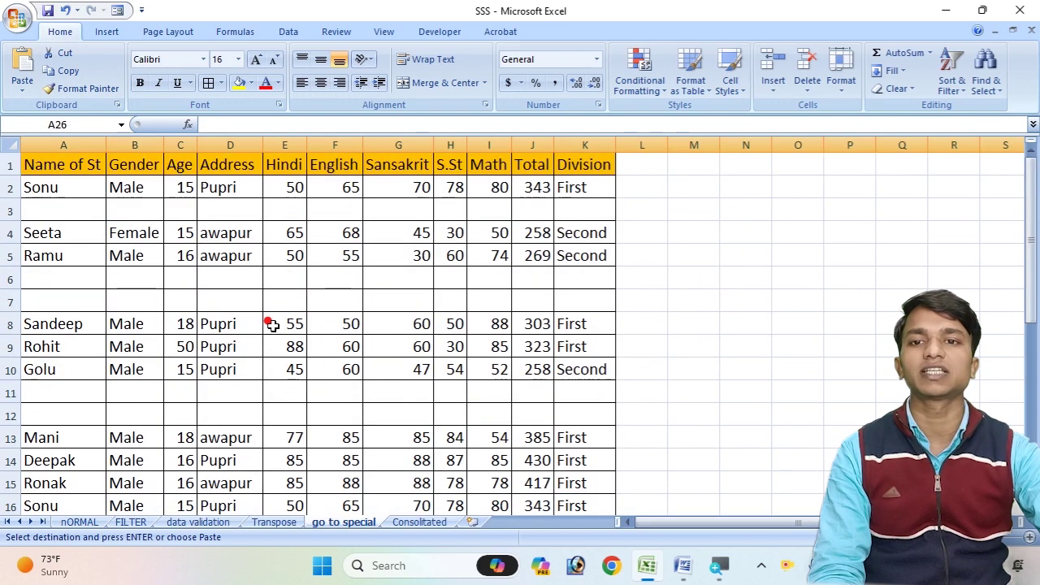
{"action": "left_click", "coordinate": [632, 299]}
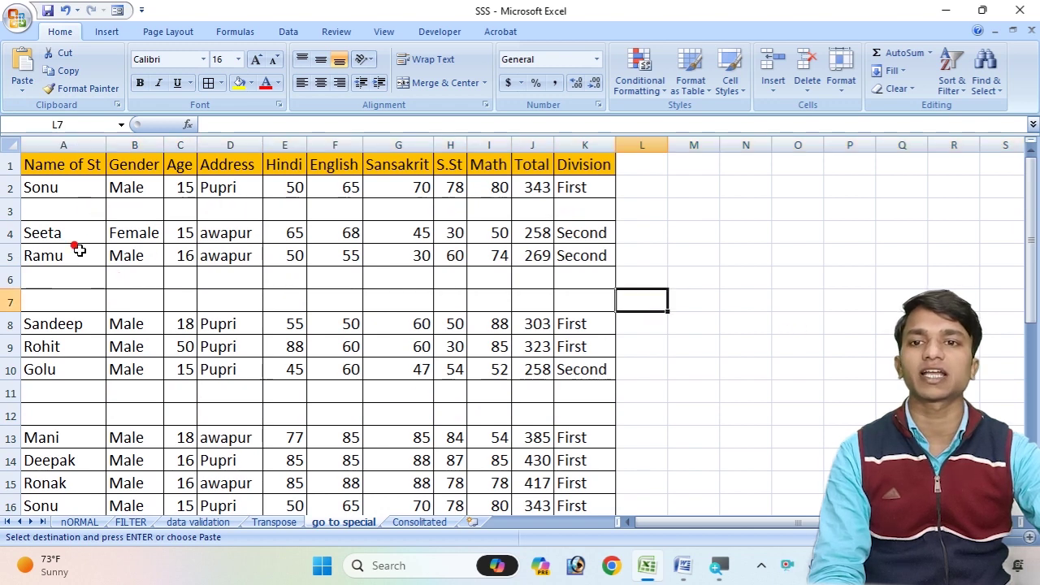
{"action": "left_click", "coordinate": [58, 211]}
{"action": "left_click", "coordinate": [122, 210]}
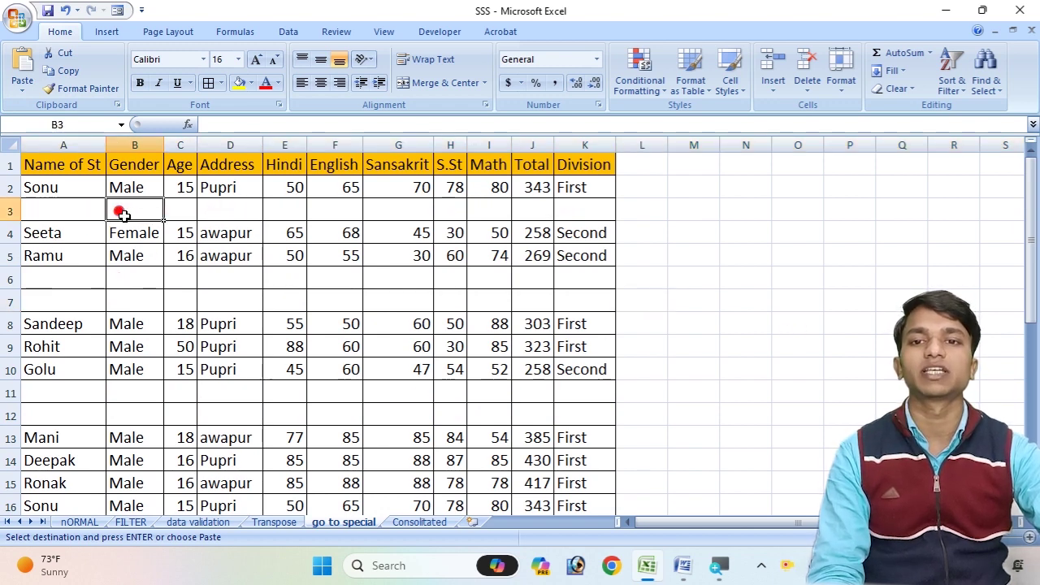
{"action": "left_click", "coordinate": [225, 210]}
{"action": "left_click_drag", "start_coordinate": [37, 189], "coordinate": [385, 410]}
{"action": "left_click", "coordinate": [277, 295]}
{"action": "left_click_drag", "start_coordinate": [41, 210], "coordinate": [585, 215]}
{"action": "left_click_drag", "start_coordinate": [72, 281], "coordinate": [585, 279]}
{"action": "left_click_drag", "start_coordinate": [42, 297], "coordinate": [642, 301]}
{"action": "left_click_drag", "start_coordinate": [33, 395], "coordinate": [538, 396]}
{"action": "left_click_drag", "start_coordinate": [34, 414], "coordinate": [594, 413]}
{"action": "scroll", "coordinate": [270, 394], "scroll_direction": "down", "scroll_amount": 3}
{"action": "scroll", "coordinate": [270, 395], "scroll_direction": "down", "scroll_amount": 17}
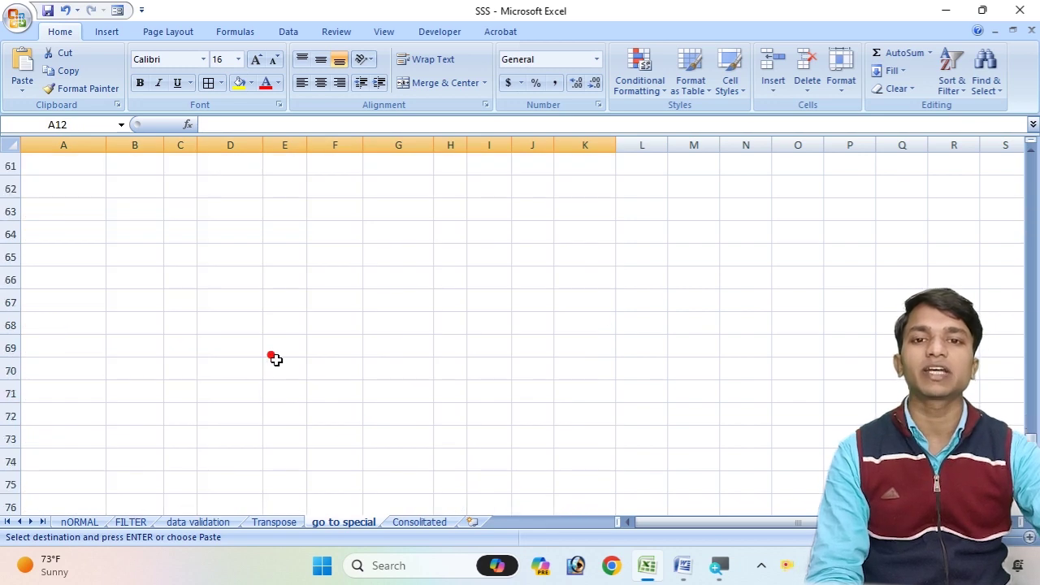
{"action": "scroll", "coordinate": [271, 360], "scroll_direction": "up", "scroll_amount": 20}
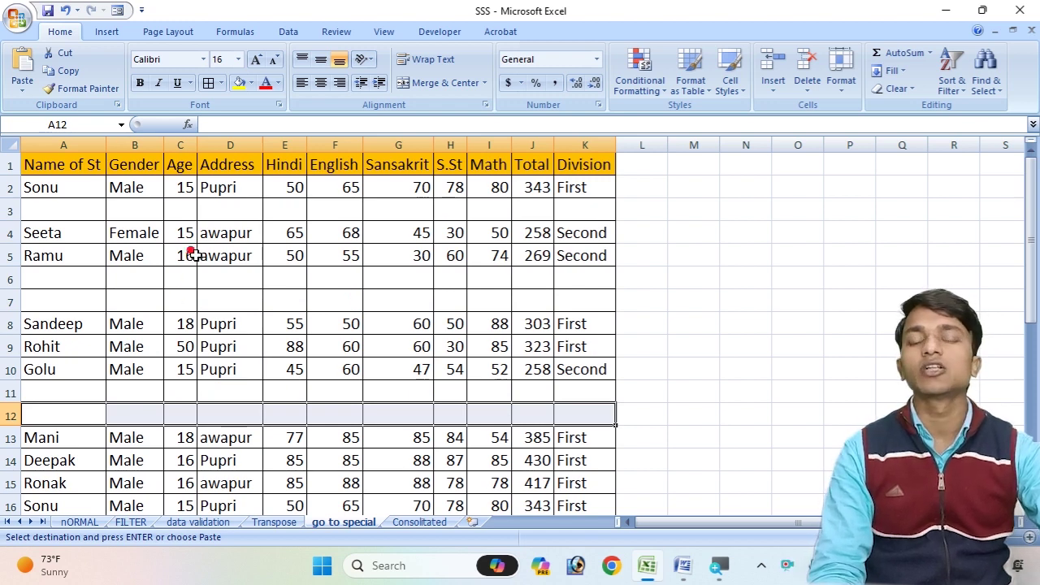
Select the whole student table from A1 to K30
{"action": "left_click_drag", "start_coordinate": [39, 165], "coordinate": [538, 324]}
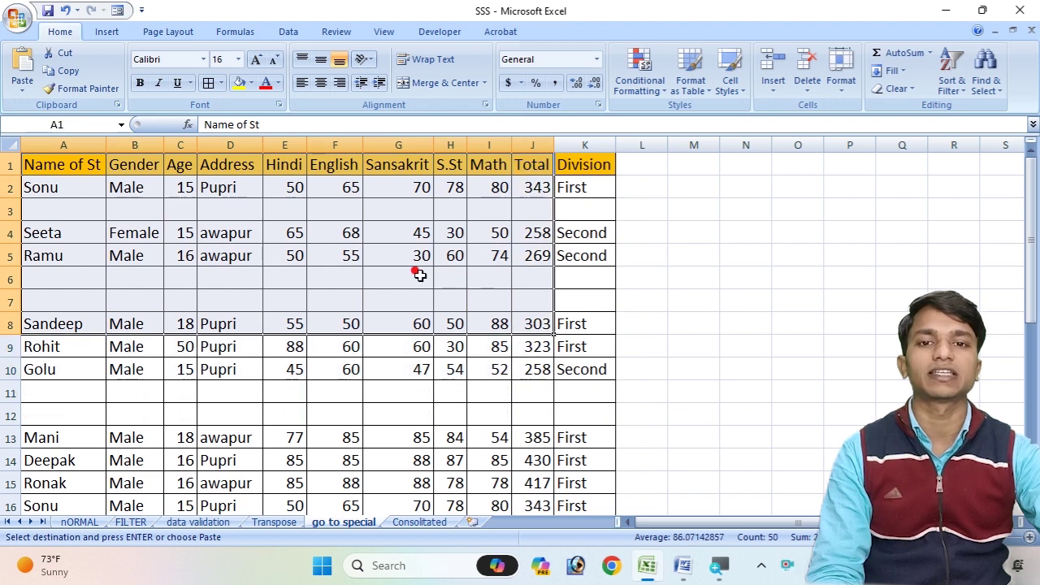
{"action": "left_click", "coordinate": [398, 276]}
{"action": "left_click", "coordinate": [230, 301]}
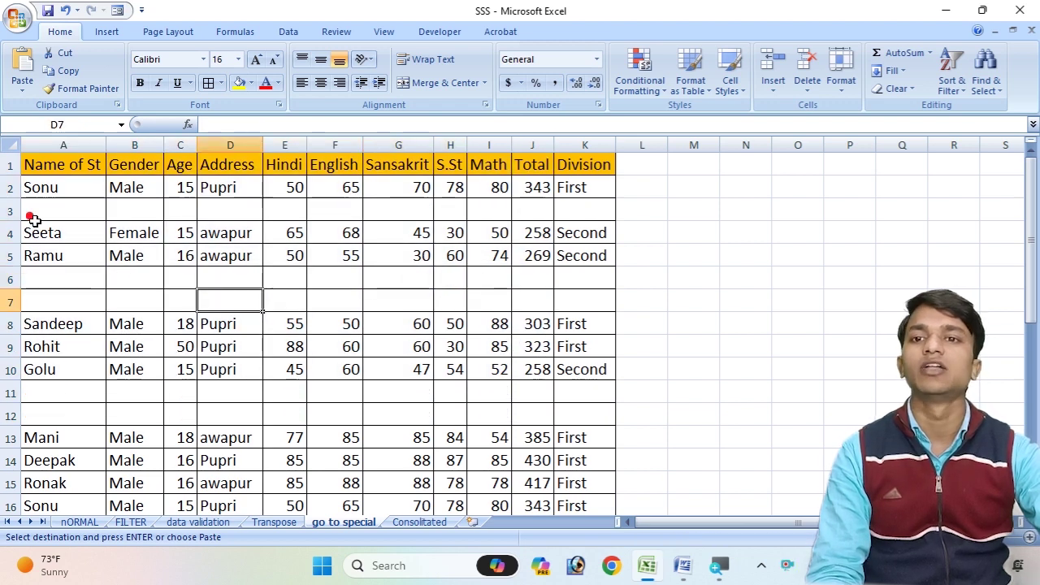
{"action": "left_click_drag", "start_coordinate": [32, 164], "coordinate": [595, 439]}
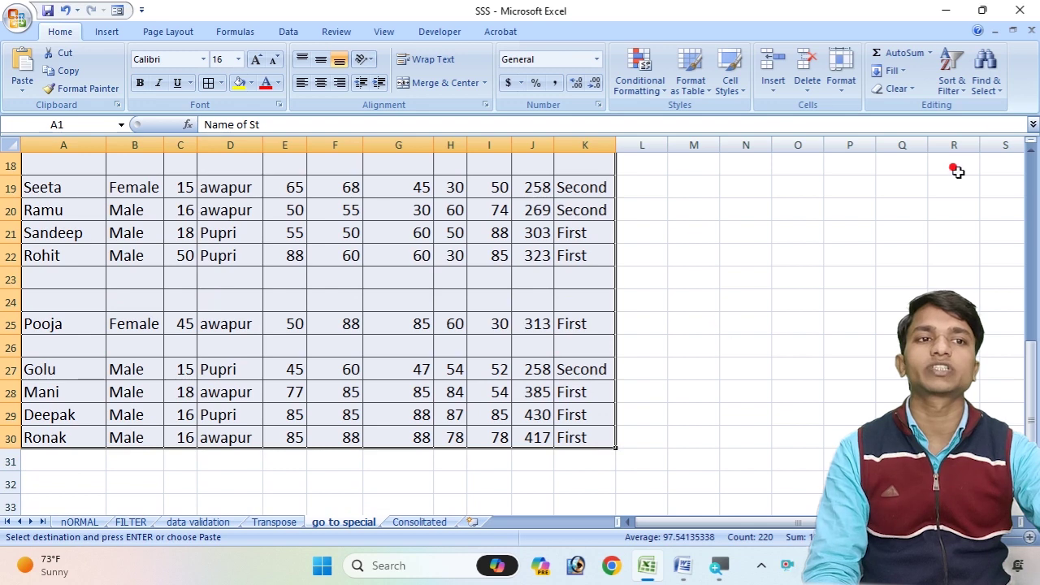
Use Ctrl+G Go To Special with Blanks to select every empty cell in the table
{"action": "left_click", "coordinate": [987, 90]}
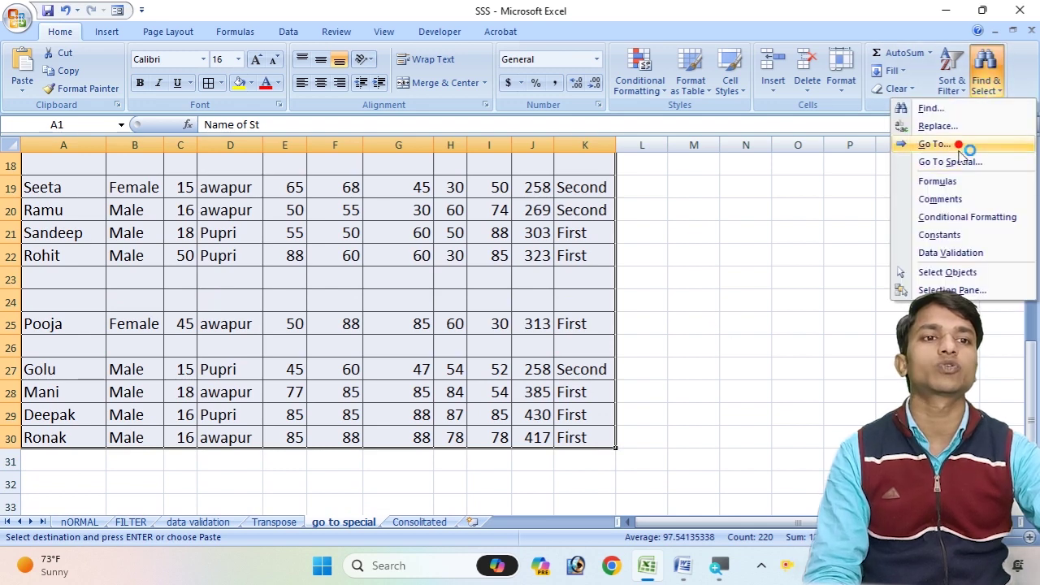
{"action": "left_click", "coordinate": [697, 315]}
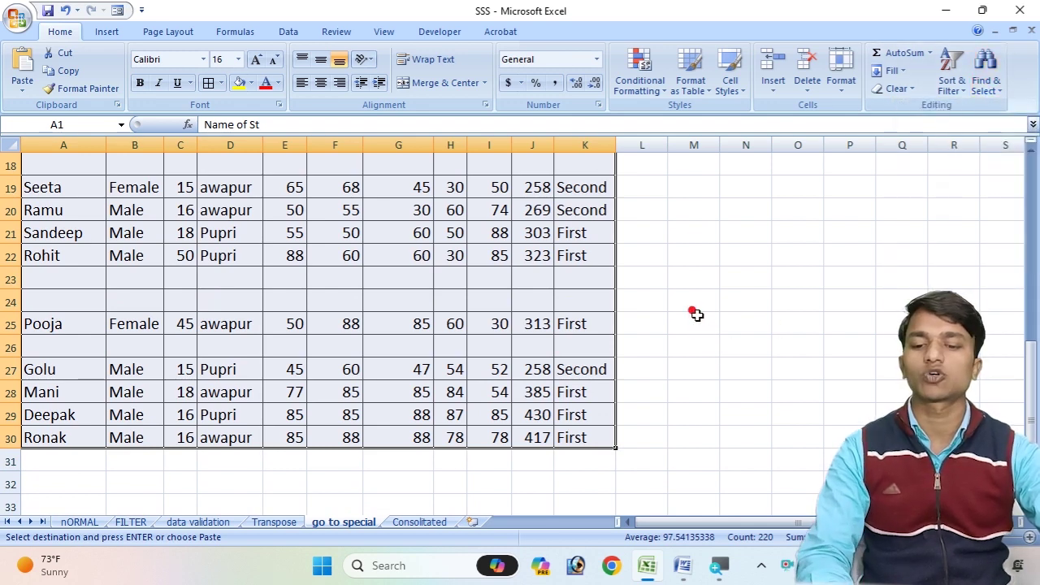
{"action": "key", "text": "ctrl+g"}
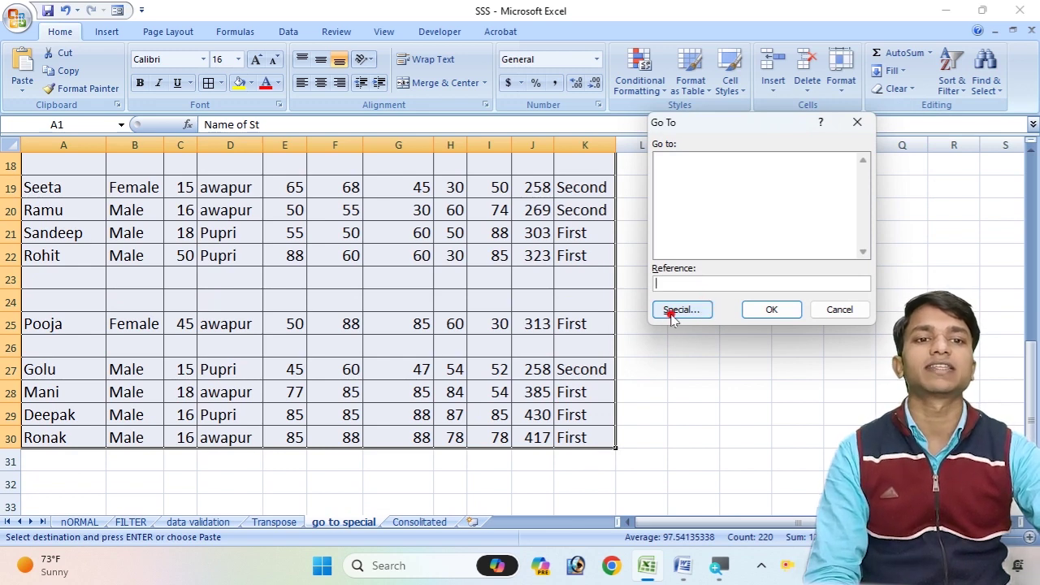
{"action": "left_click", "coordinate": [681, 310]}
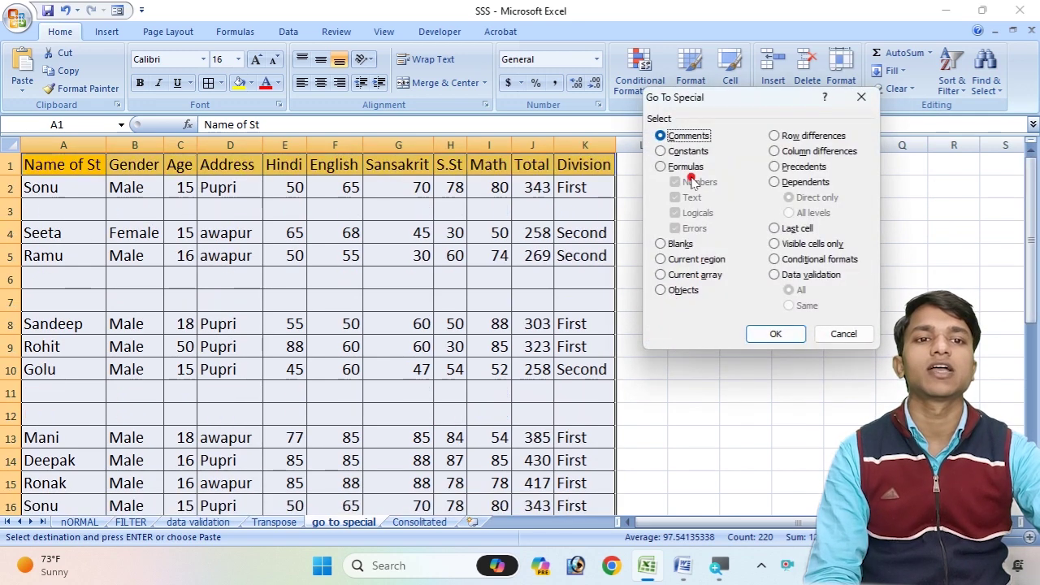
{"action": "left_click", "coordinate": [660, 244]}
{"action": "left_click", "coordinate": [782, 332]}
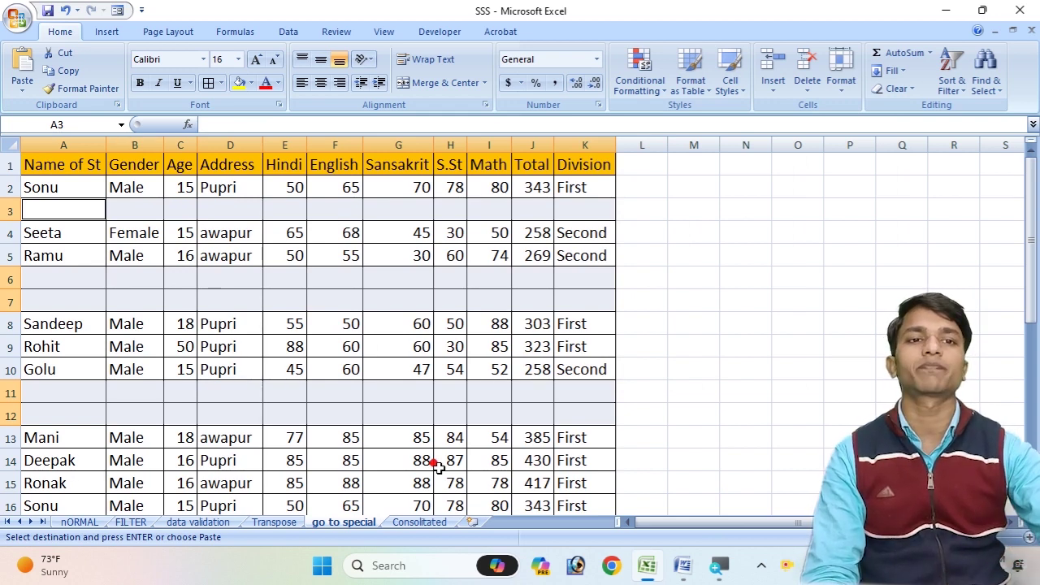
Delete the sheet rows holding the selected blank cells and scroll to check the table
{"action": "left_click", "coordinate": [800, 88]}
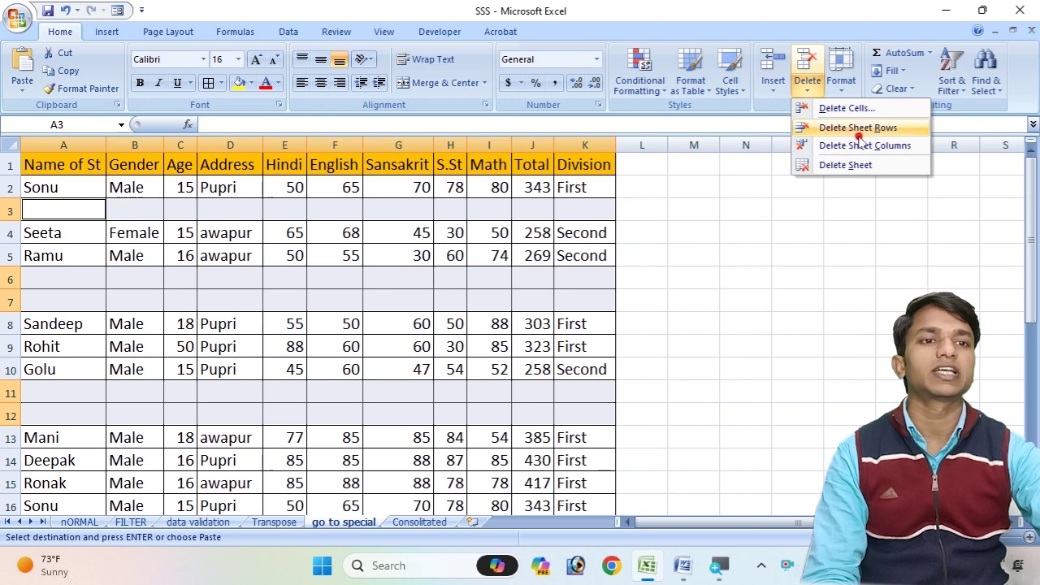
{"action": "left_click", "coordinate": [882, 129]}
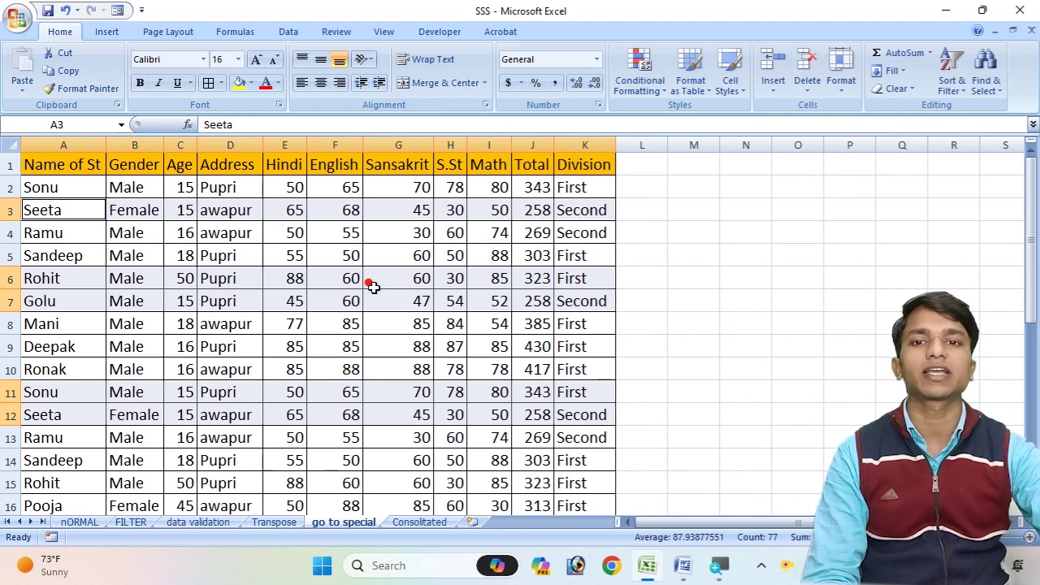
{"action": "left_click", "coordinate": [285, 347]}
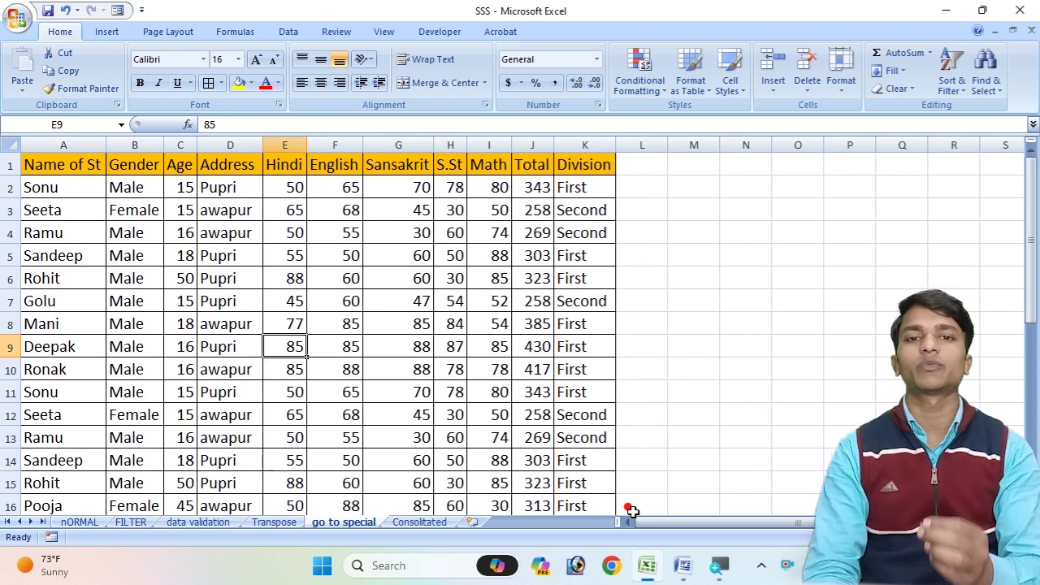
{"action": "scroll", "coordinate": [499, 460], "scroll_direction": "down", "scroll_amount": 3}
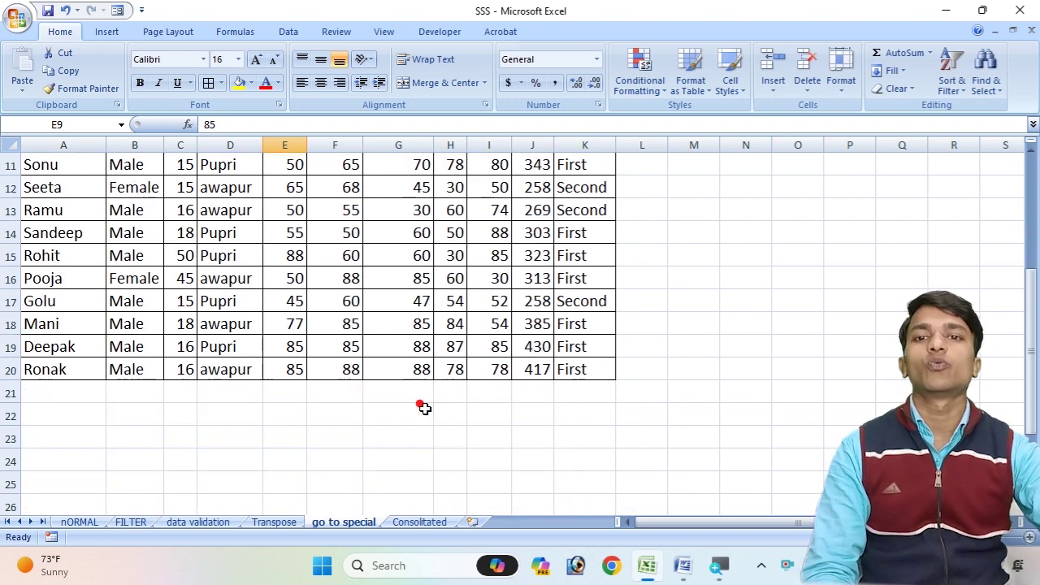
{"action": "scroll", "coordinate": [439, 399], "scroll_direction": "down", "scroll_amount": 2}
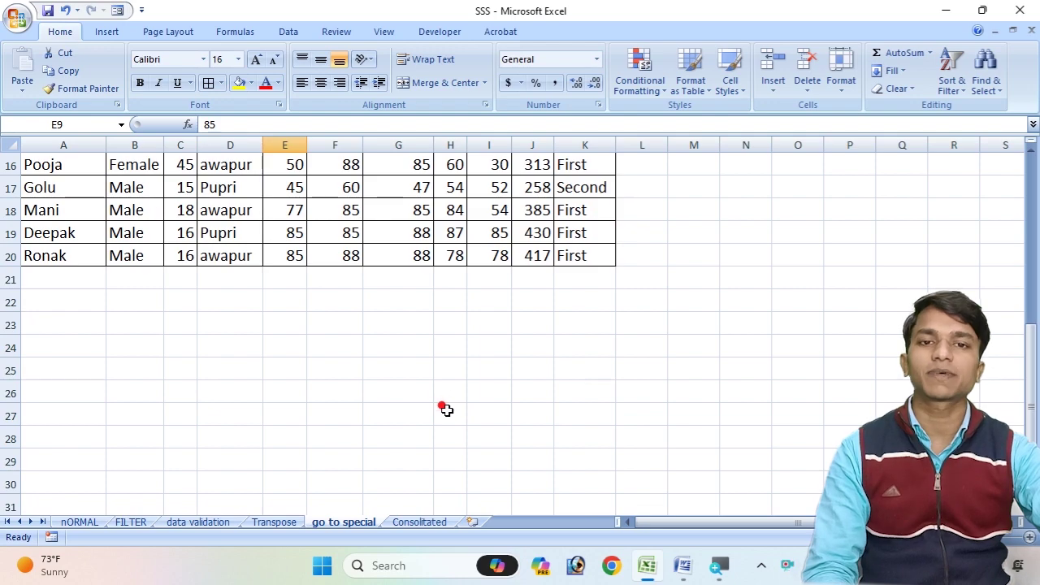
Show the empty Consolitated sheet, then bring the Word document forward
{"action": "left_click", "coordinate": [421, 522]}
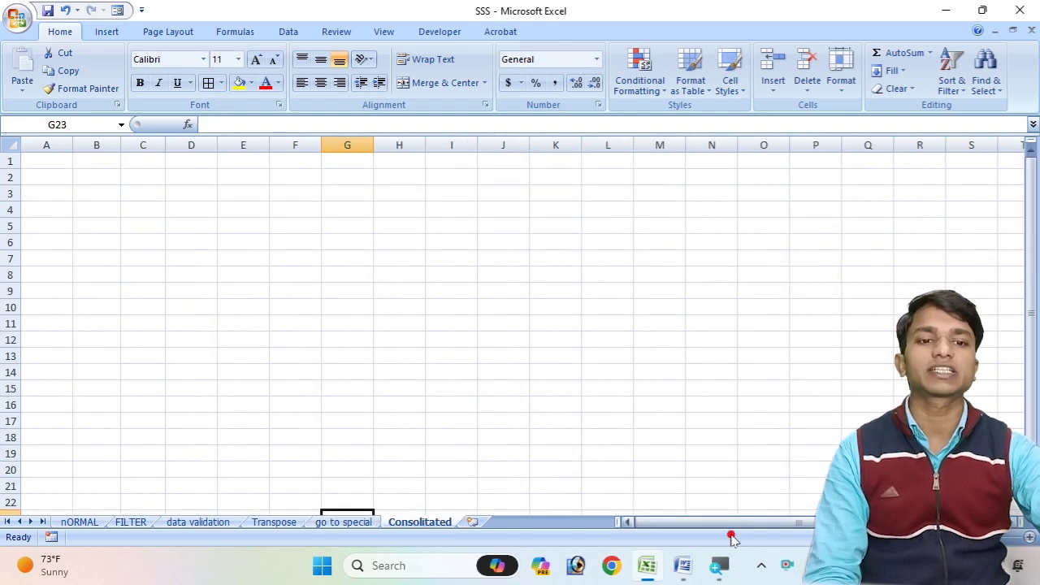
{"action": "left_click", "coordinate": [657, 572]}
{"action": "left_click", "coordinate": [657, 572]}
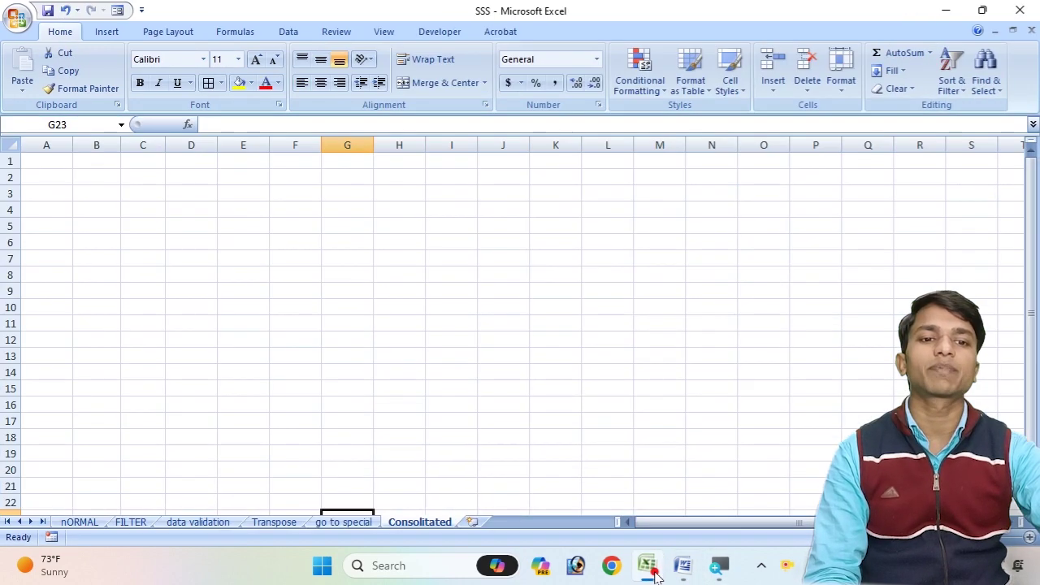
{"action": "left_click", "coordinate": [682, 569]}
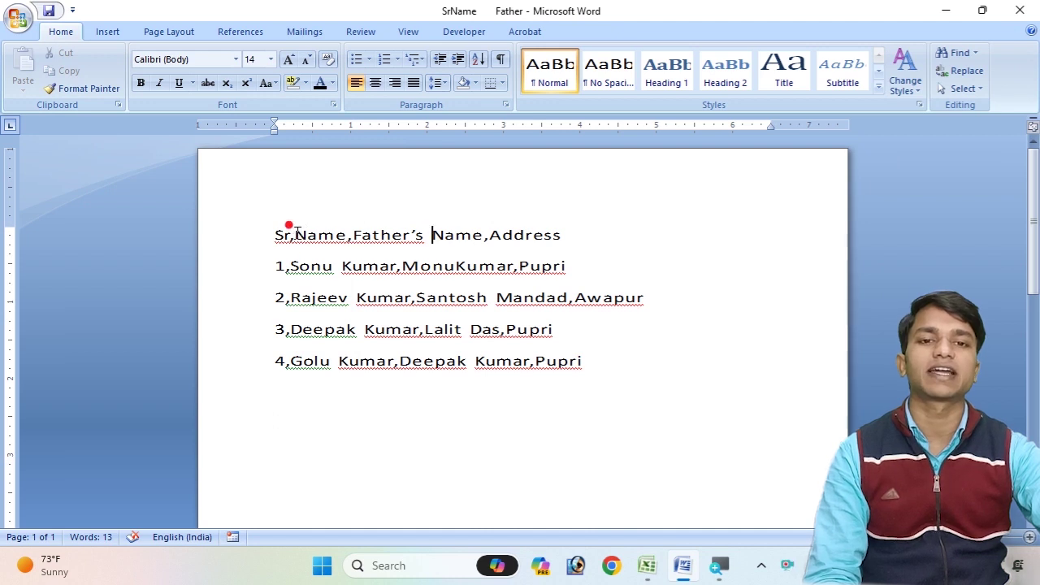
Copy the five comma-separated lines from Word and return to the Excel sheet
{"action": "left_click_drag", "start_coordinate": [276, 226], "coordinate": [622, 380]}
{"action": "left_click", "coordinate": [622, 382]}
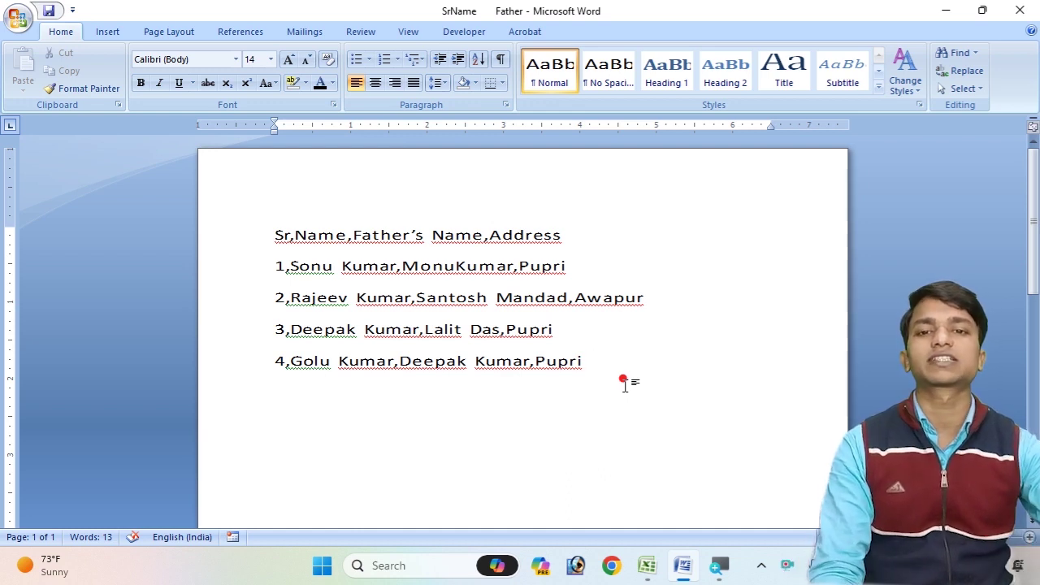
{"action": "left_click_drag", "start_coordinate": [273, 195], "coordinate": [615, 351]}
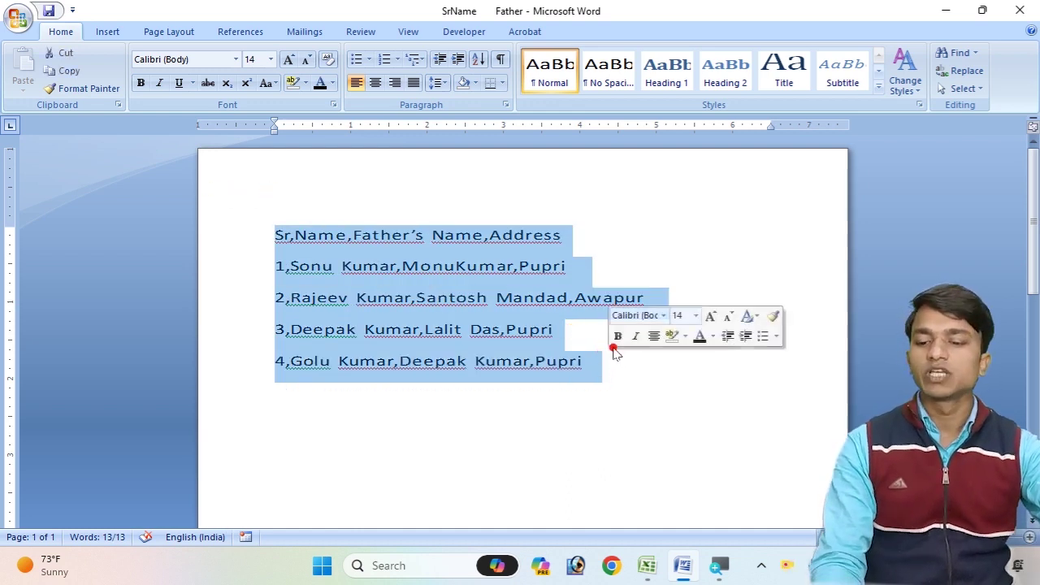
{"action": "key", "text": "ctrl+c"}
{"action": "left_click", "coordinate": [655, 570]}
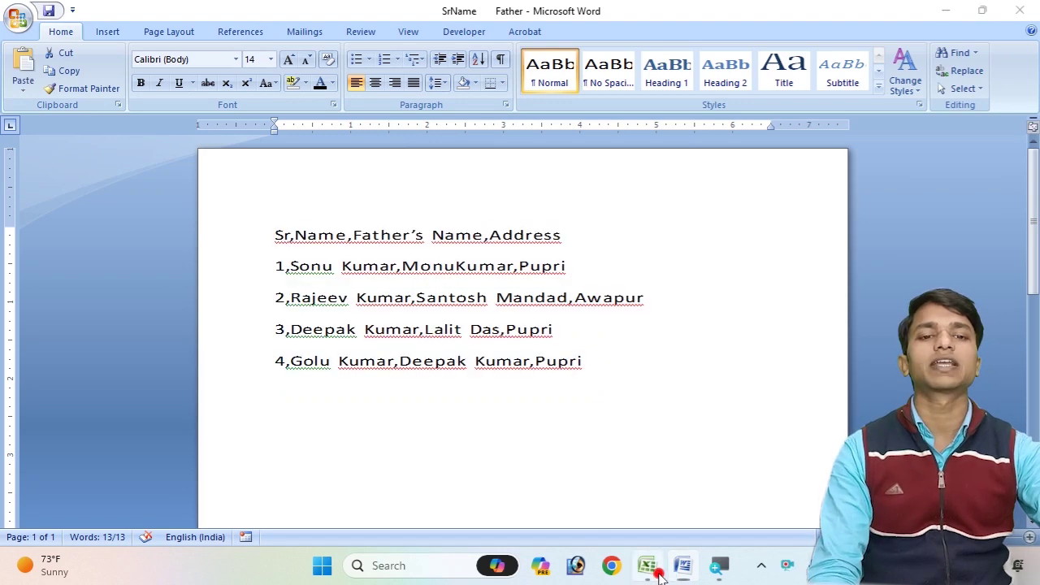
{"action": "left_click", "coordinate": [144, 355]}
Paste the five lines into A1:A5, widen column A, and select the whole column
{"action": "left_click", "coordinate": [46, 160]}
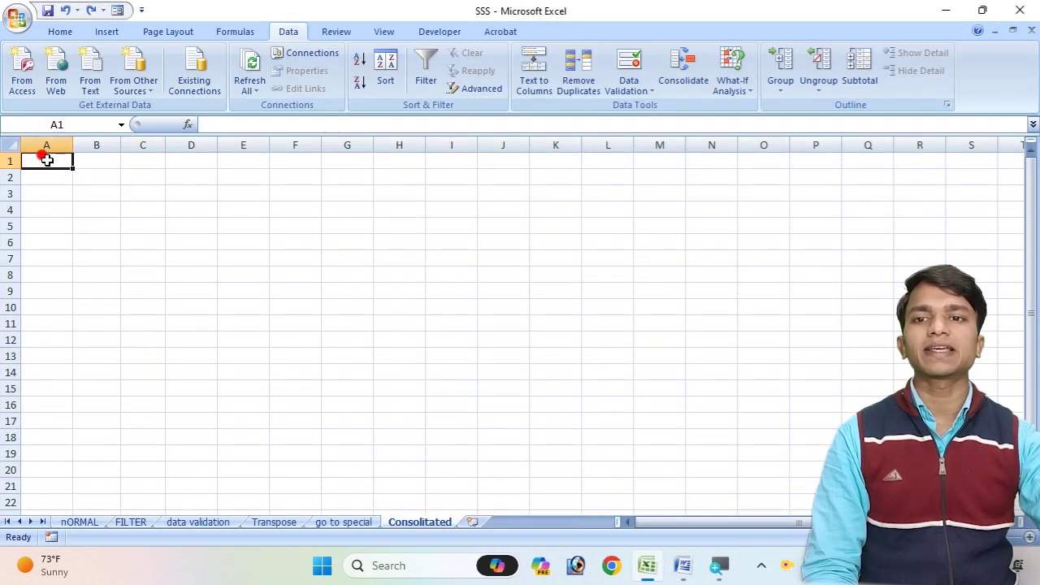
{"action": "key", "text": "ctrl+v"}
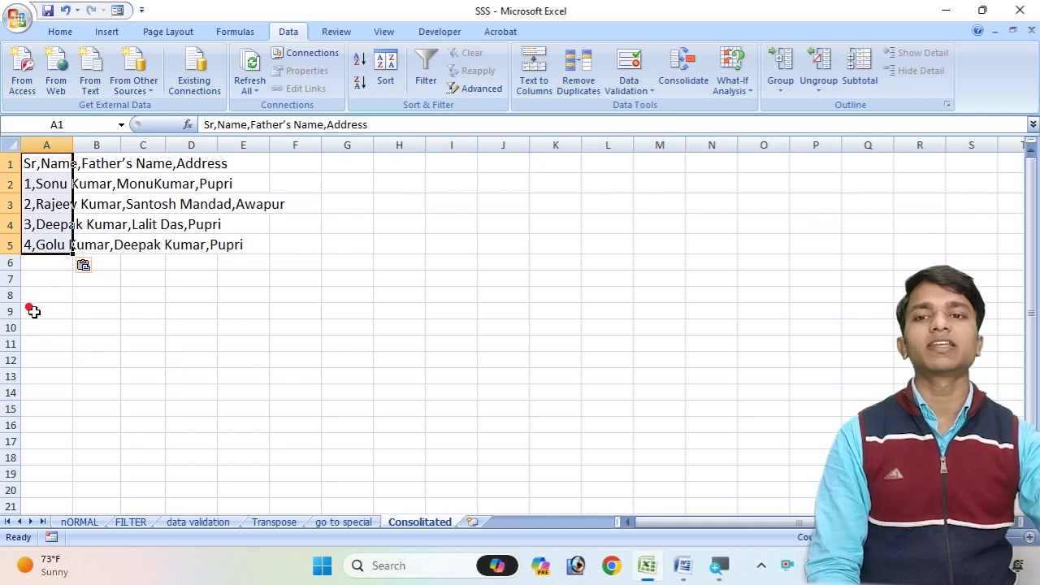
{"action": "left_click", "coordinate": [796, 241]}
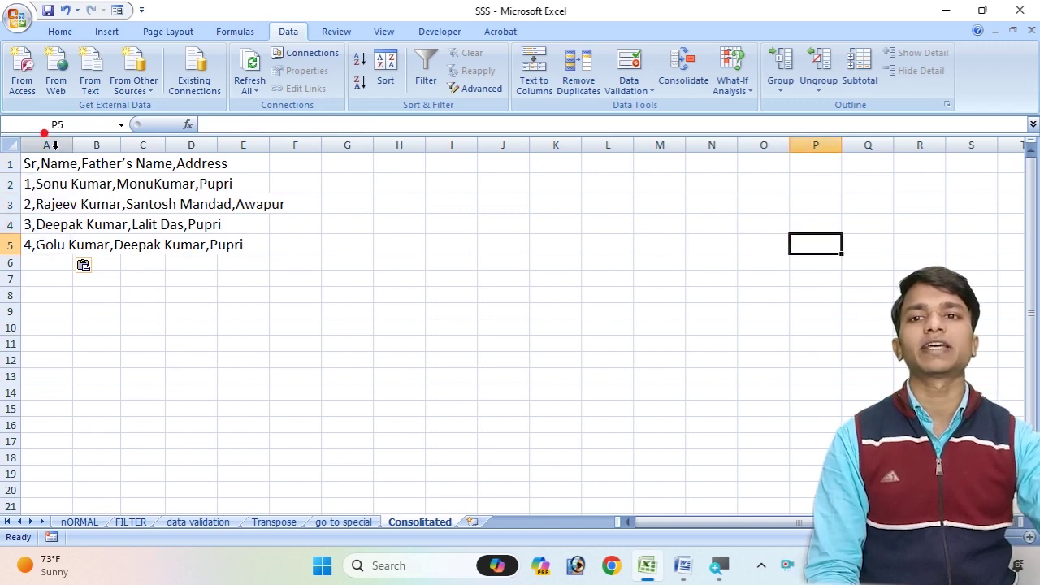
{"action": "mouse_move", "coordinate": [72, 145]}
{"action": "left_mouse_down"}
{"action": "mouse_move", "coordinate": [505, 155]}
{"action": "mouse_move", "coordinate": [495, 132]}
{"action": "mouse_move", "coordinate": [69, 139]}
{"action": "left_mouse_up"}
{"action": "left_click", "coordinate": [372, 391]}
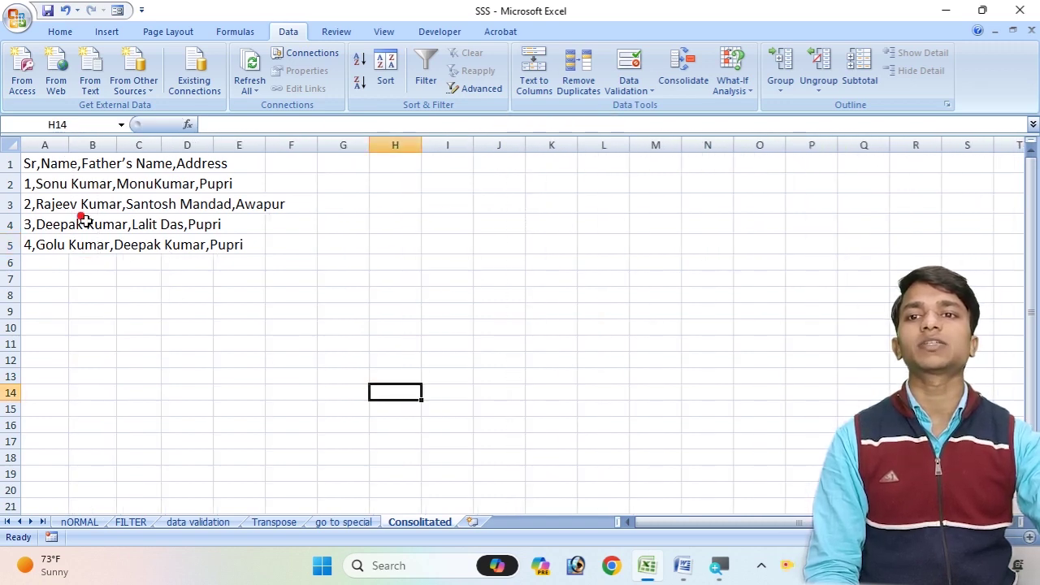
{"action": "left_click", "coordinate": [57, 145]}
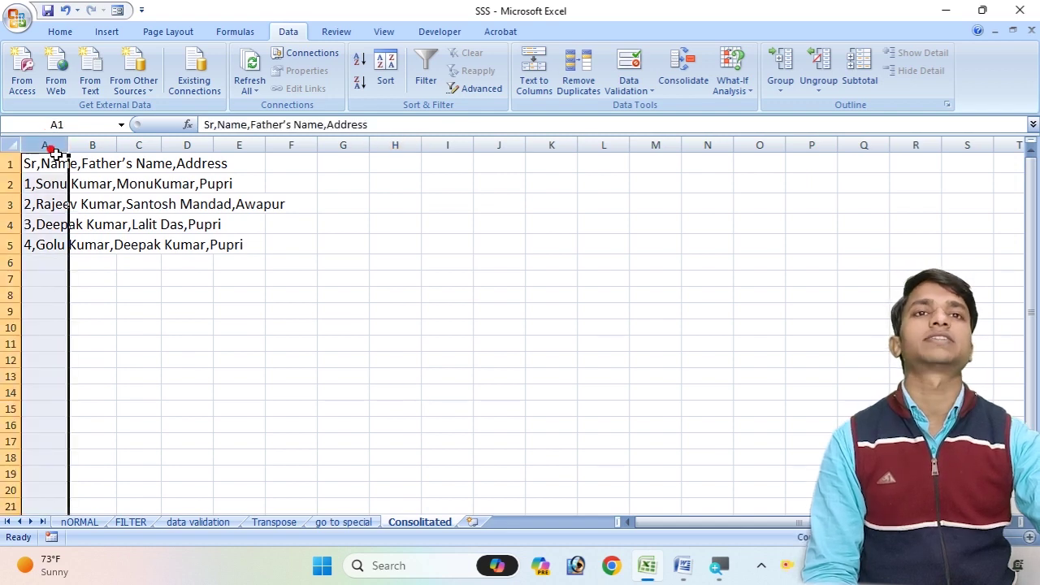
{"action": "left_click", "coordinate": [541, 78]}
In Text to Columns, choose Delimited and keep Comma as the only separator
{"action": "left_click", "coordinate": [607, 160]}
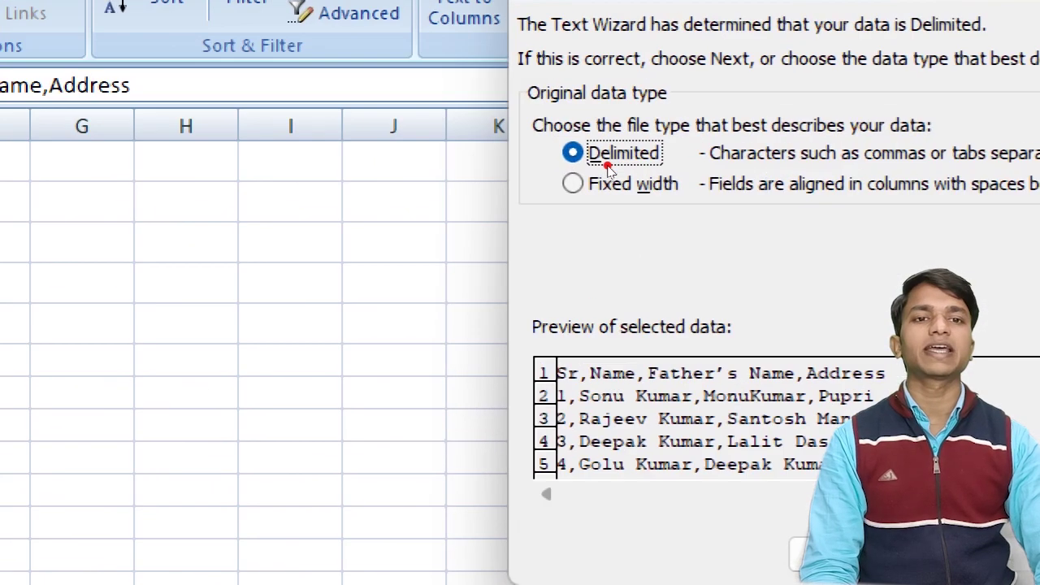
{"action": "left_click", "coordinate": [608, 166]}
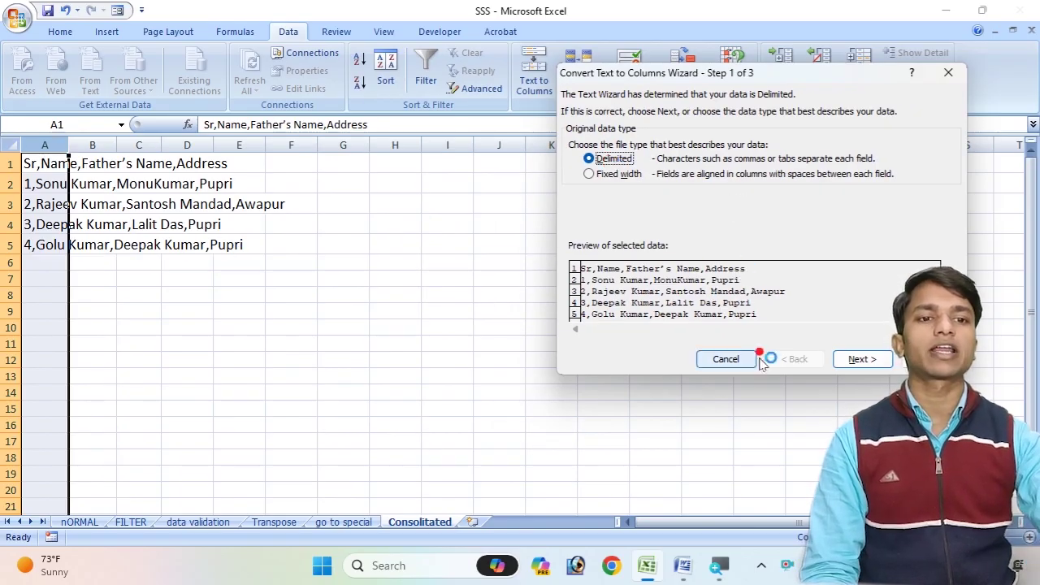
{"action": "left_click", "coordinate": [861, 359]}
{"action": "left_click", "coordinate": [574, 157]}
{"action": "left_click", "coordinate": [575, 157]}
{"action": "left_click", "coordinate": [574, 140]}
{"action": "left_click", "coordinate": [575, 157]}
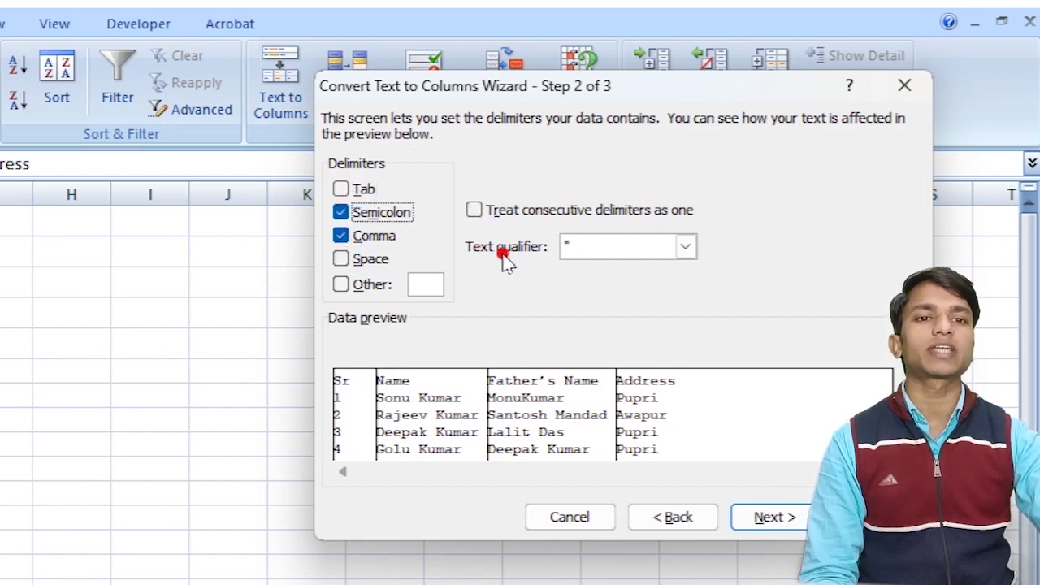
{"action": "left_click", "coordinate": [474, 210]}
{"action": "left_click", "coordinate": [474, 210]}
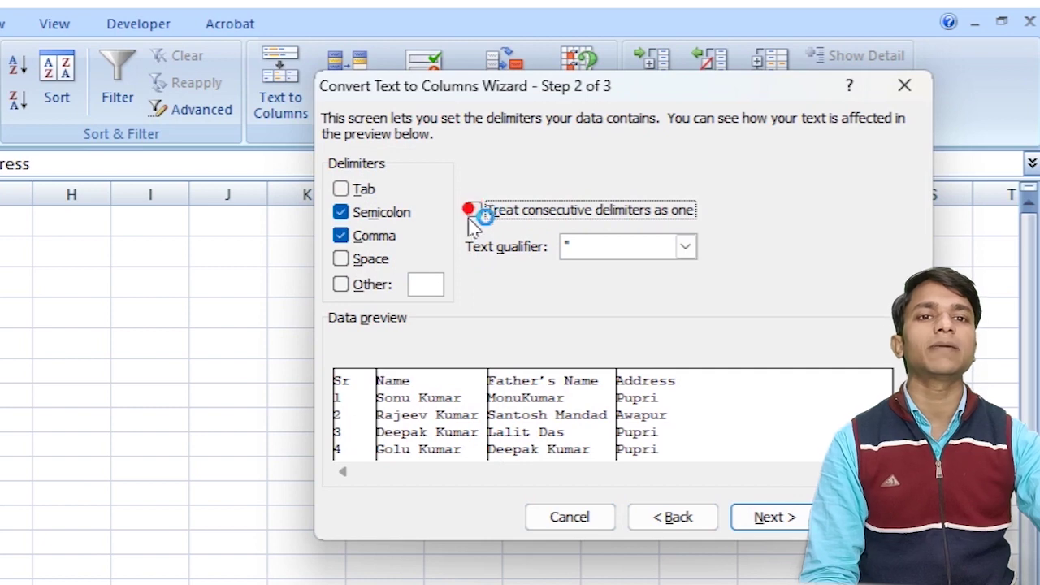
{"action": "left_click", "coordinate": [340, 212]}
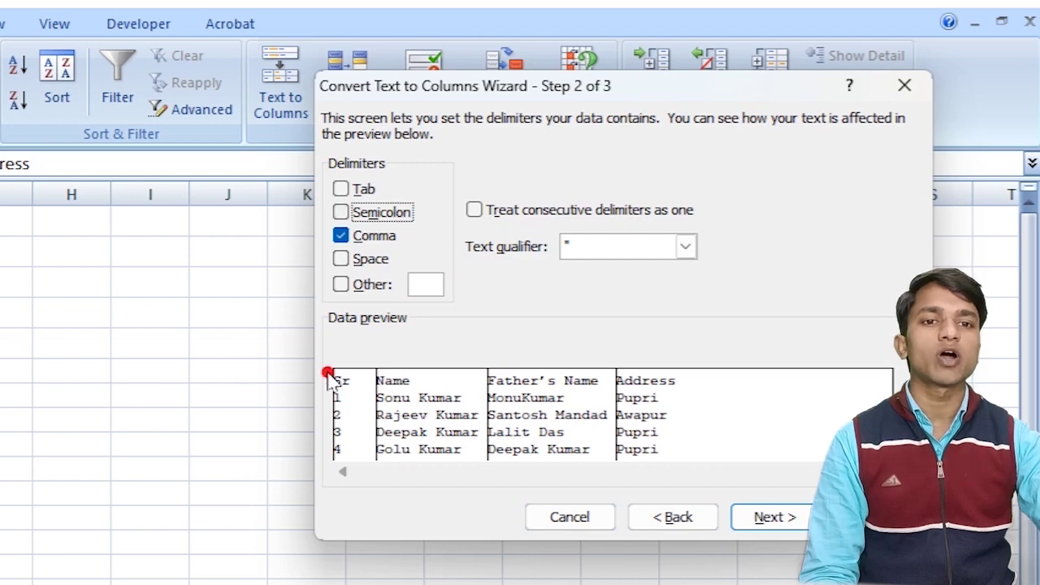
Finish the split so the text fills Sr, Name, Father's Name and Address columns A–D
{"action": "left_click", "coordinate": [776, 519]}
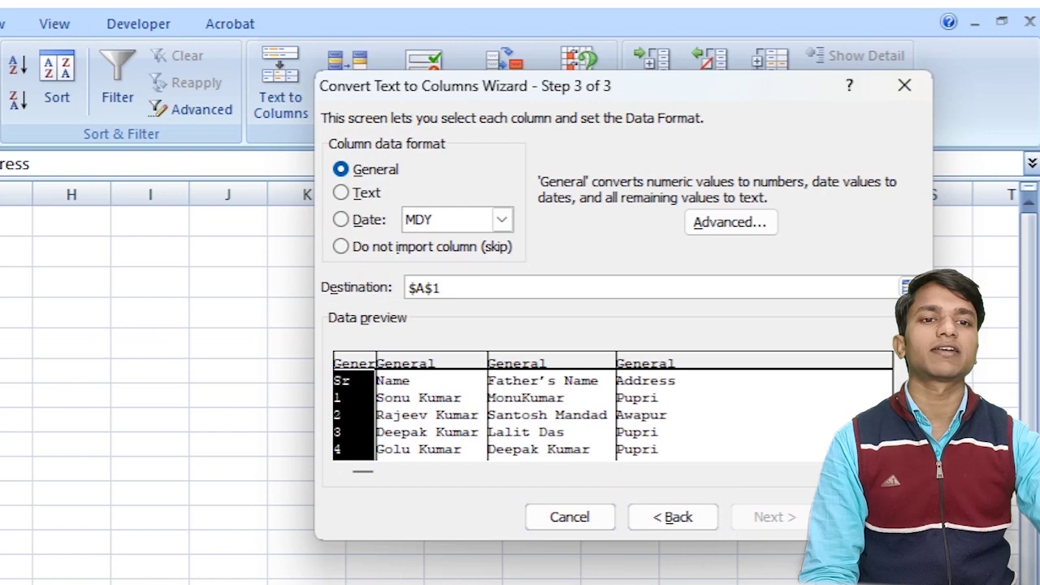
{"action": "left_click", "coordinate": [870, 516]}
{"action": "left_click", "coordinate": [276, 337]}
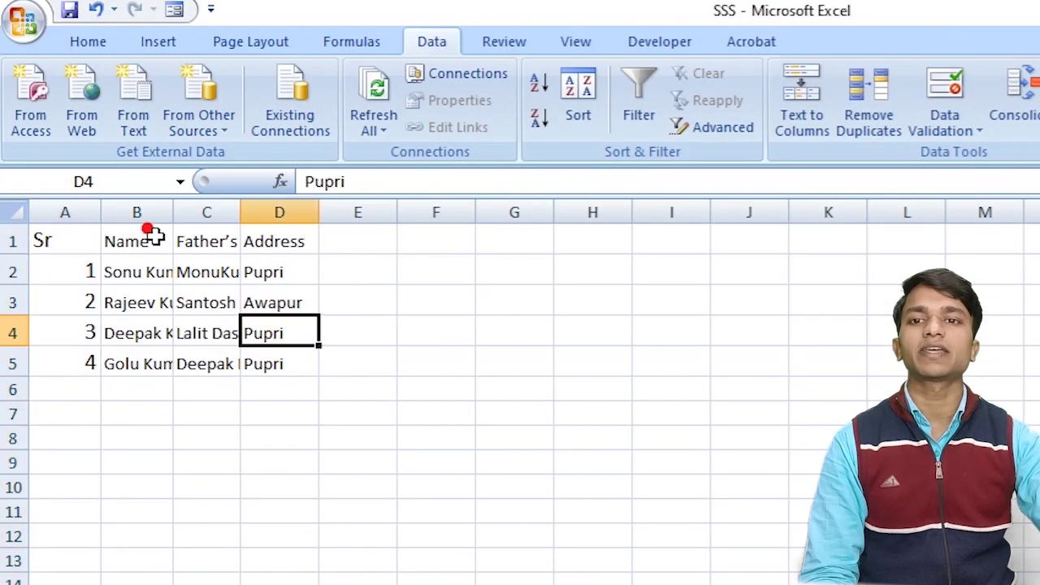
Widen columns B and C, then AutoFit columns A to D to their contents
{"action": "left_click_drag", "start_coordinate": [167, 210], "coordinate": [273, 213]}
{"action": "left_click_drag", "start_coordinate": [337, 210], "coordinate": [735, 210]}
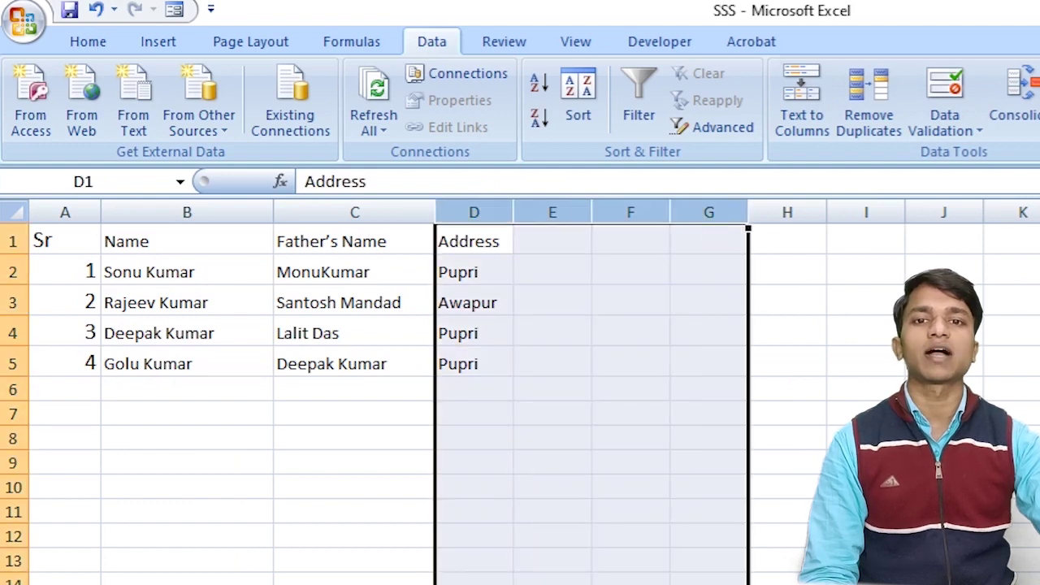
{"action": "left_click", "coordinate": [943, 488]}
{"action": "left_click_drag", "start_coordinate": [79, 241], "coordinate": [597, 443]}
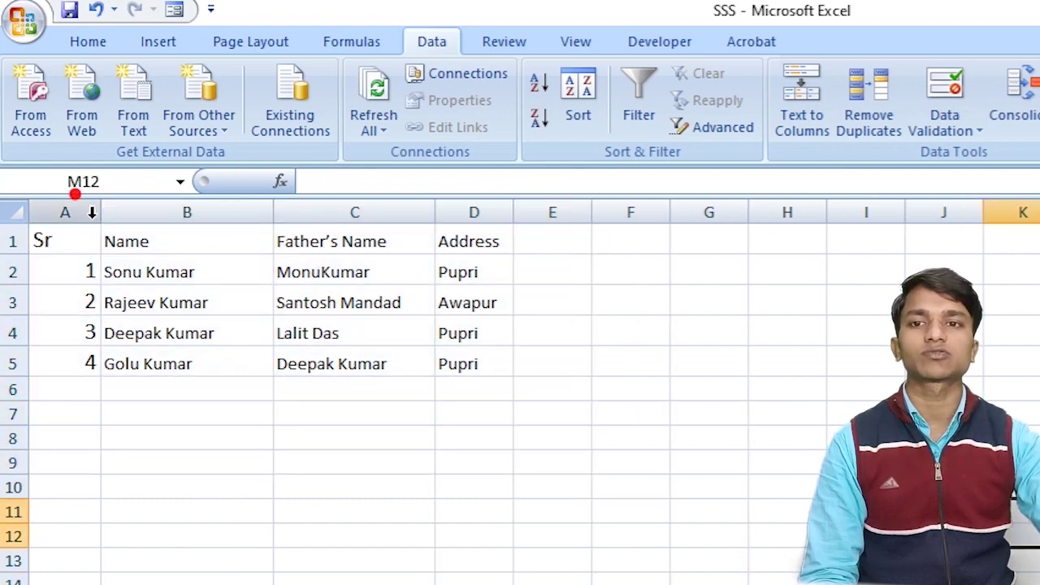
{"action": "left_click_drag", "start_coordinate": [93, 209], "coordinate": [455, 243]}
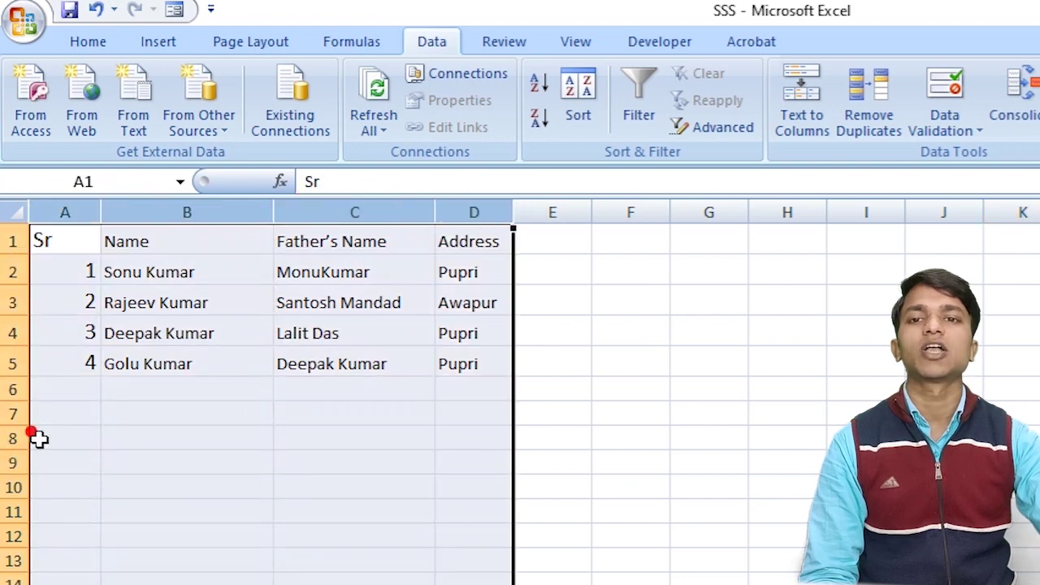
{"action": "double_click", "coordinate": [271, 211]}
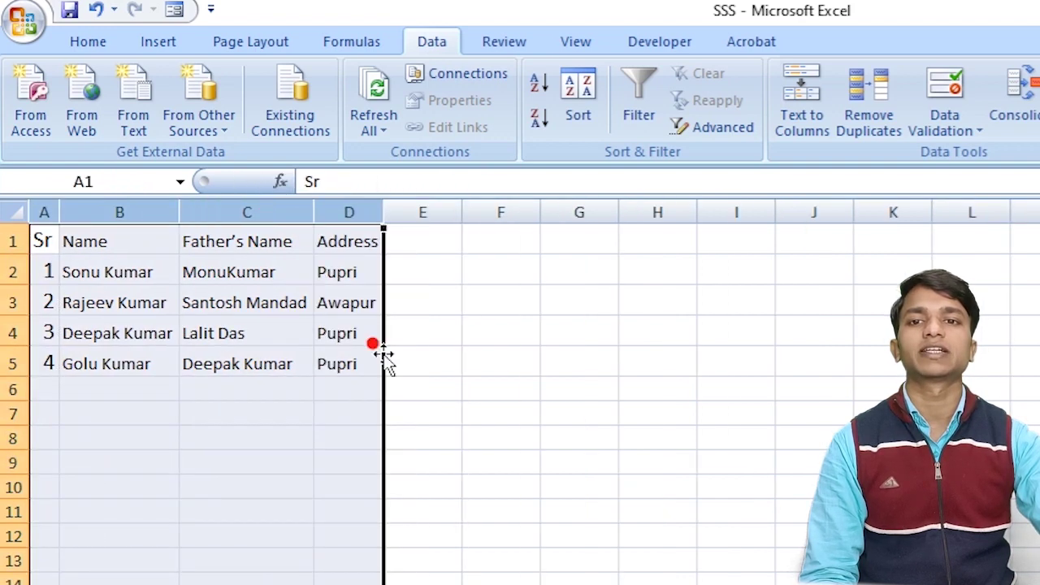
{"action": "left_click", "coordinate": [419, 410]}
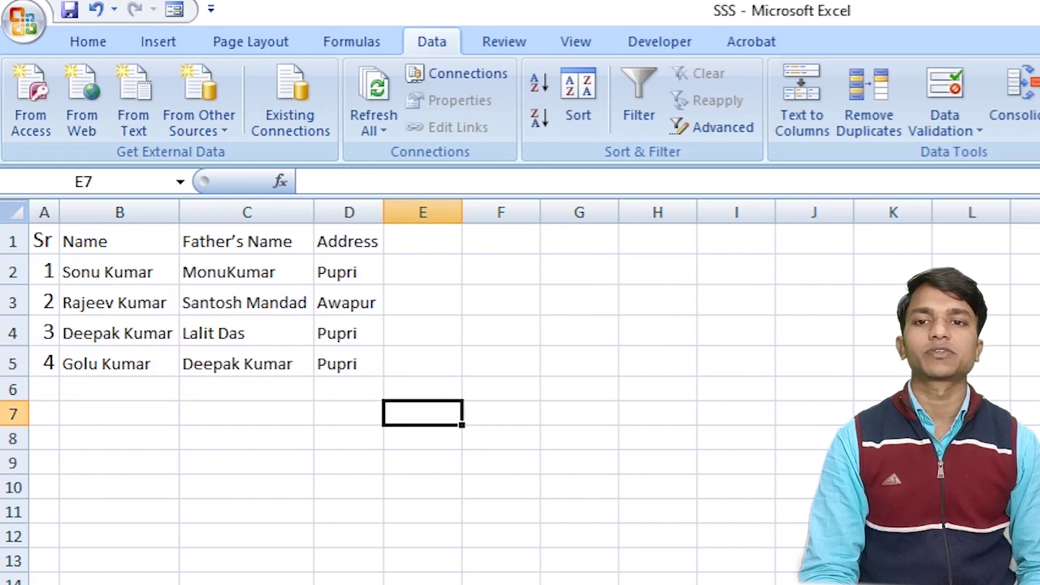